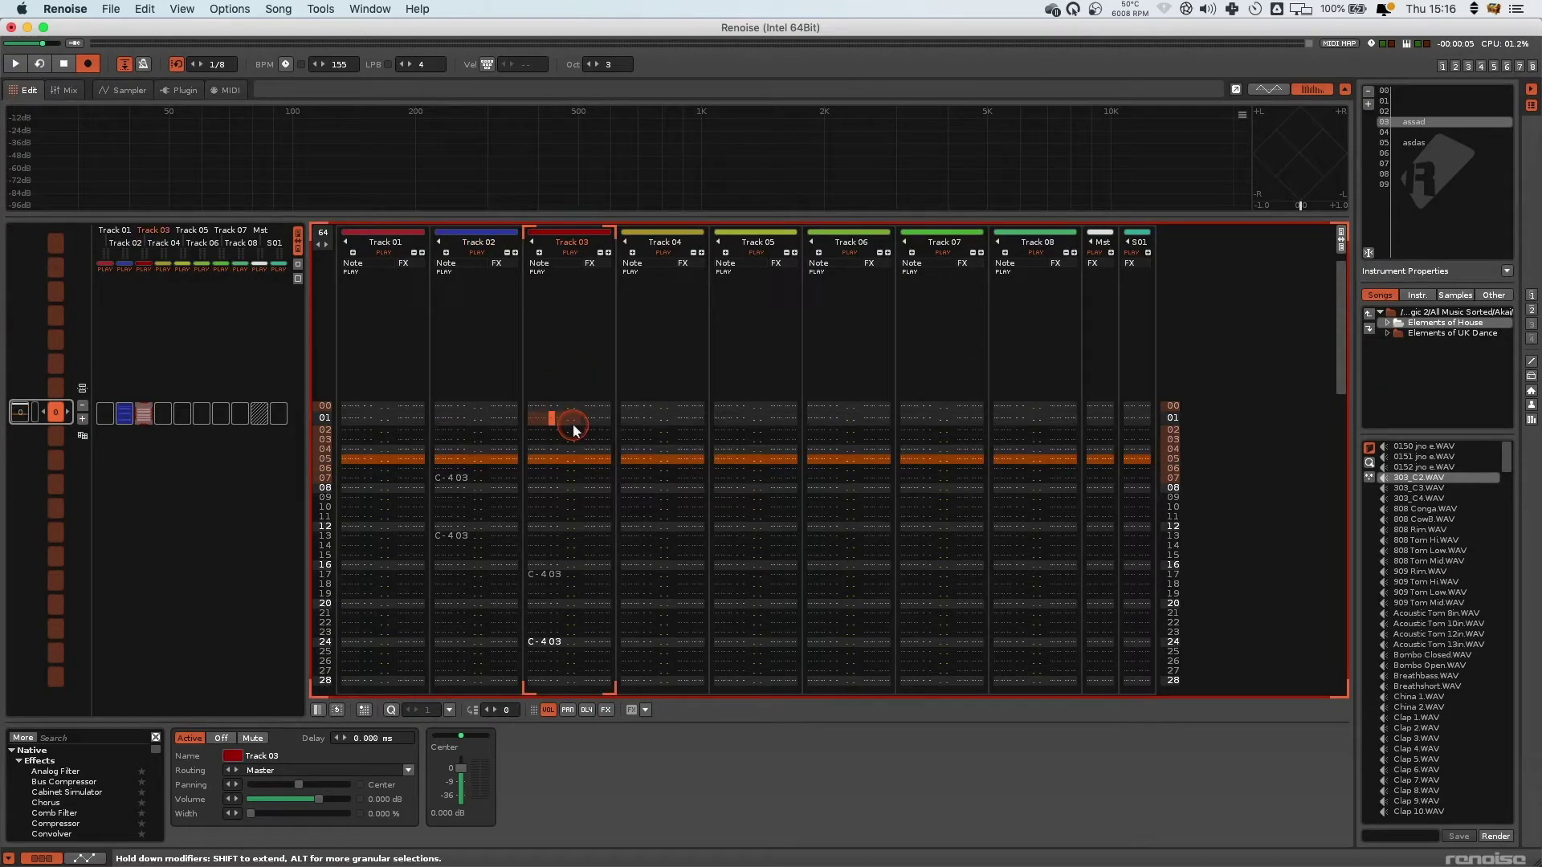
- Cut the entire contents of Track 02 from the pattern
left_click(498, 410)
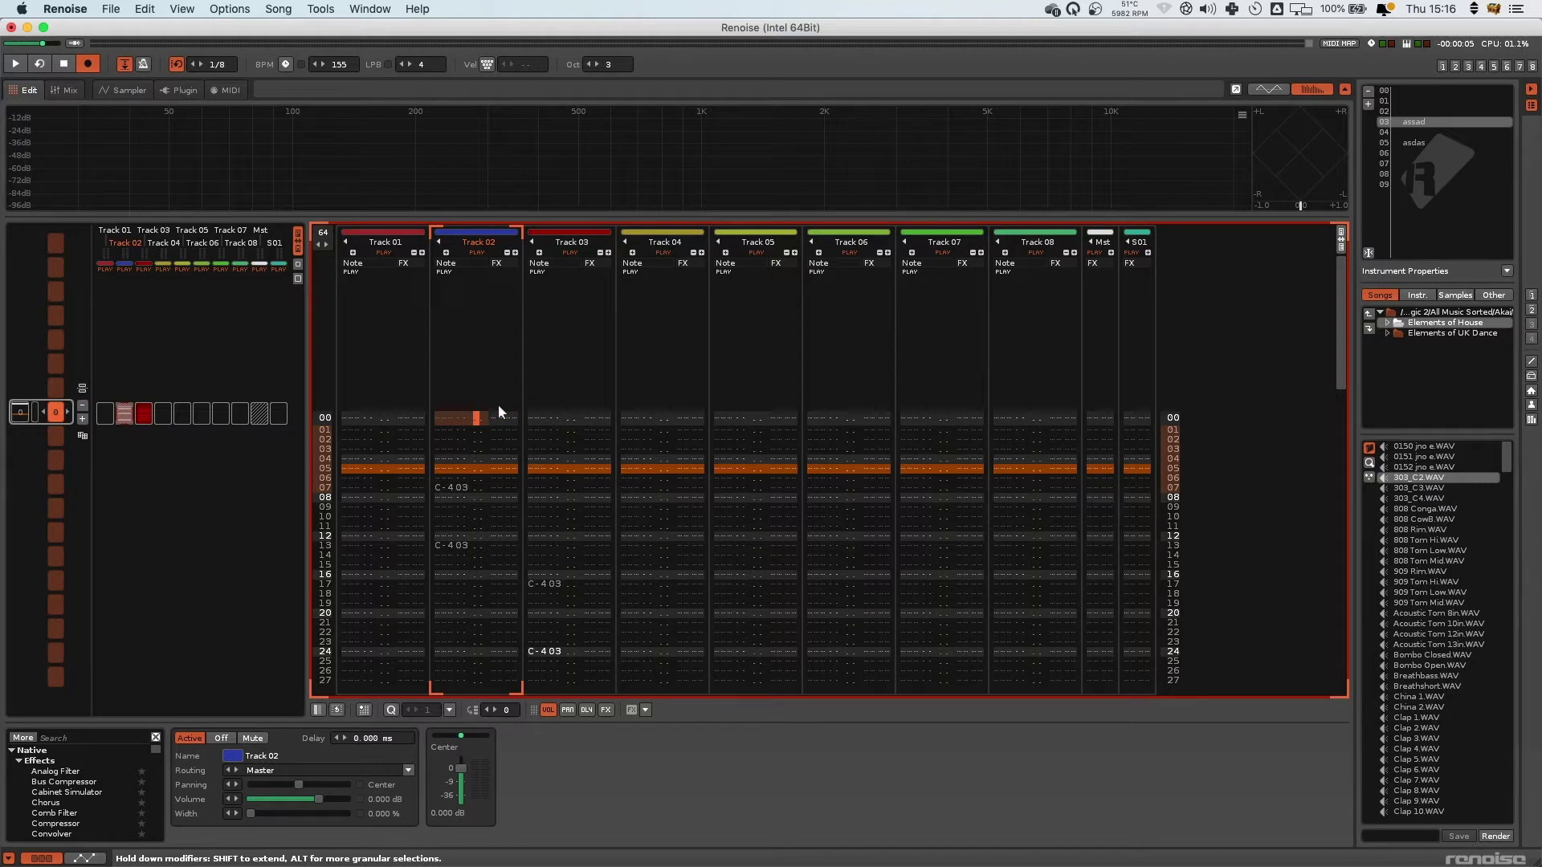
left_click(498, 405)
key("shift+F3")
key("shift+F3")
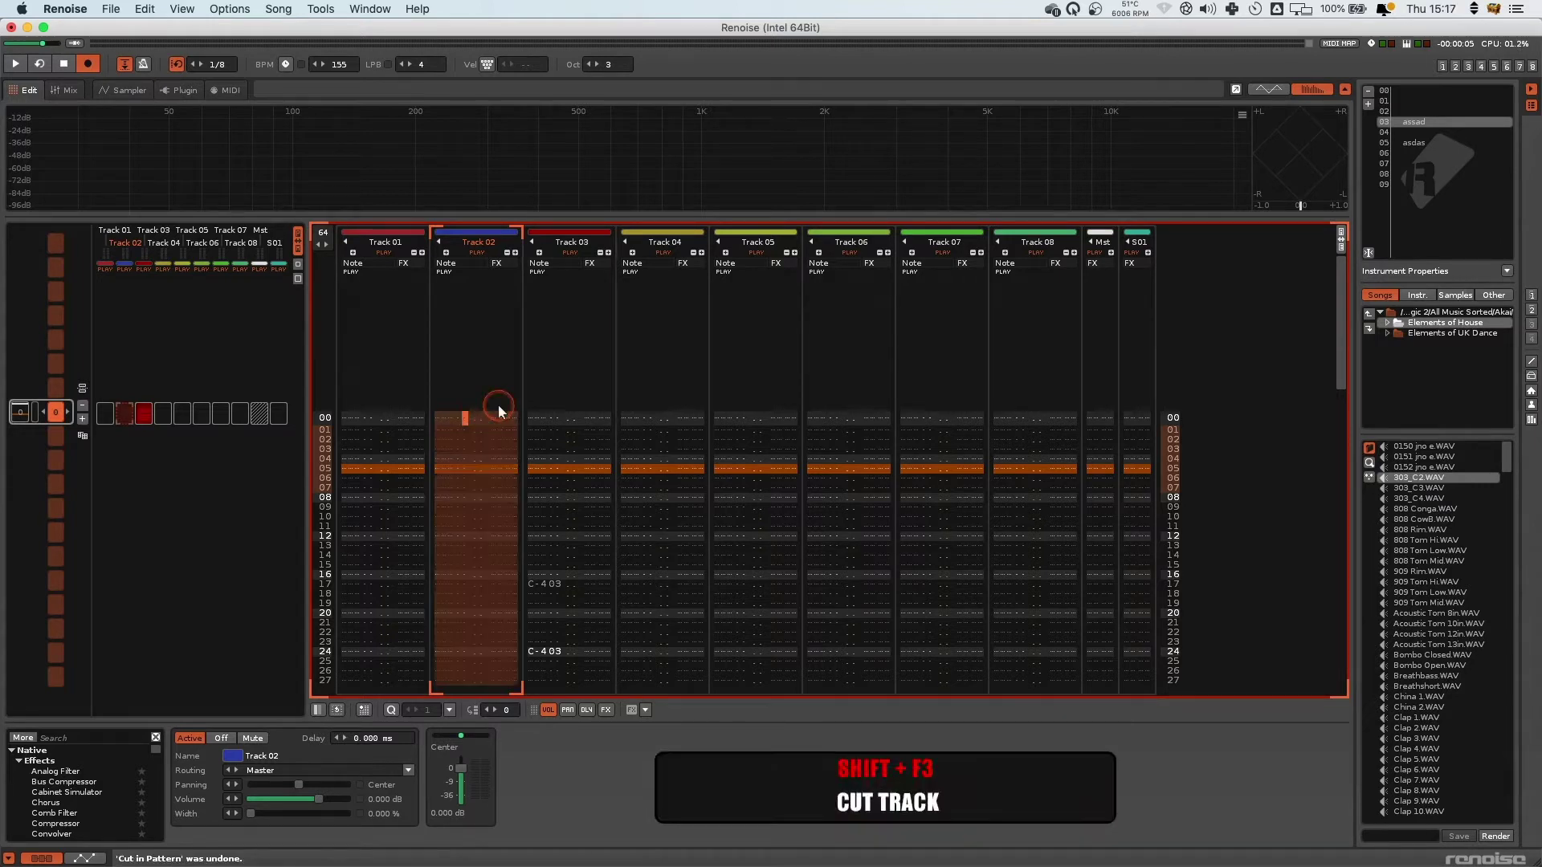
- Paste the cut track contents back into Track 02 from line 00
key("Down")
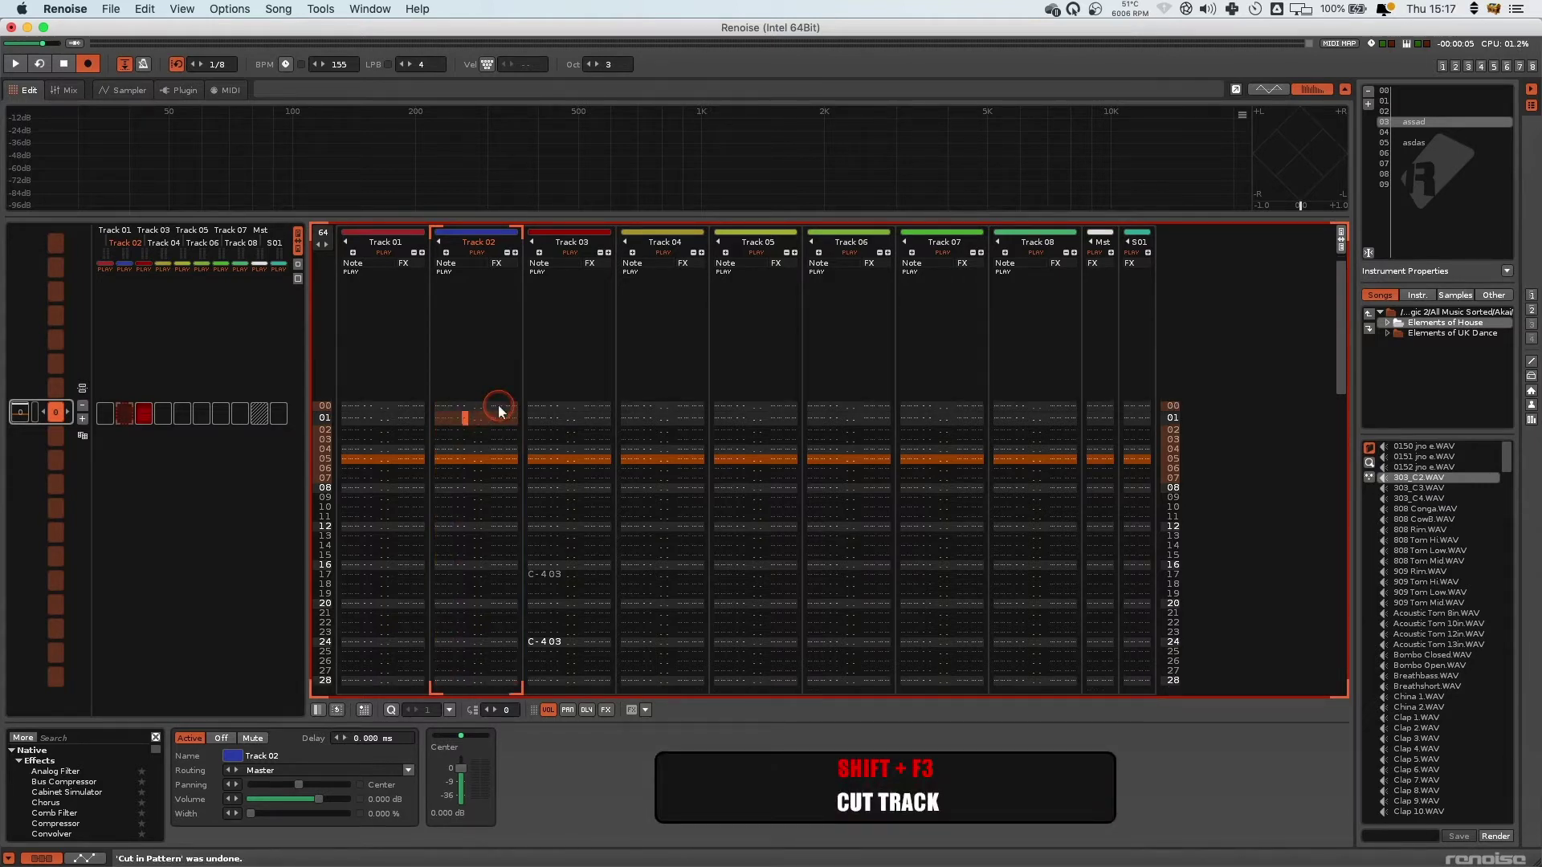
key("Right")
key("Left")
key("Up")
key("Left")
key("Left")
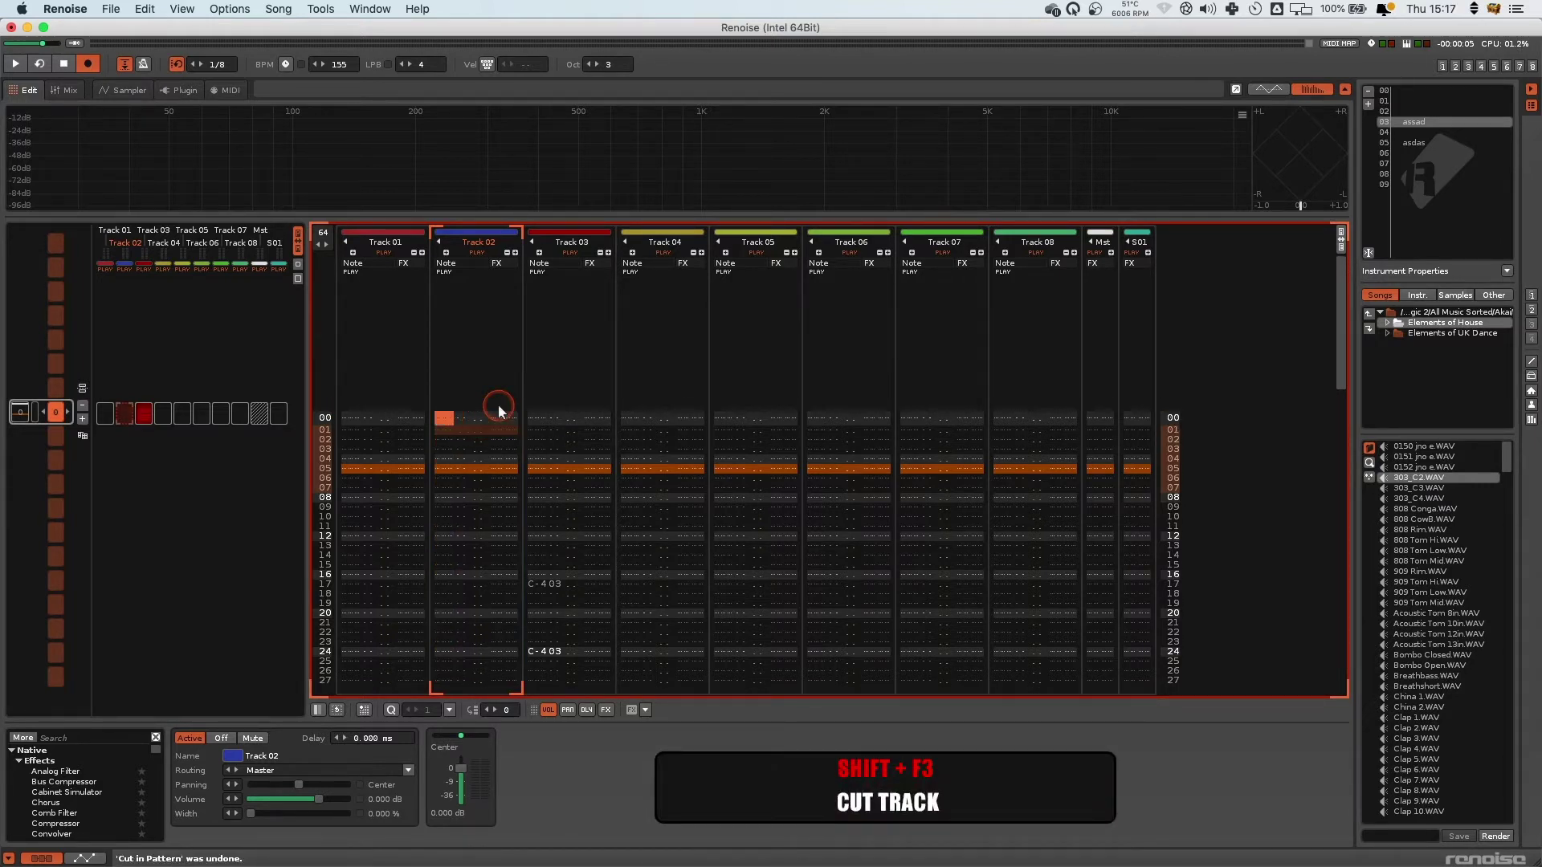
key("shift+F5")
- Cut the whole of Track 02 with the edit position at line 04, and undo the cut
key("Down")
key("Down")
key("Down")
key("Down")
key("shift+F3")
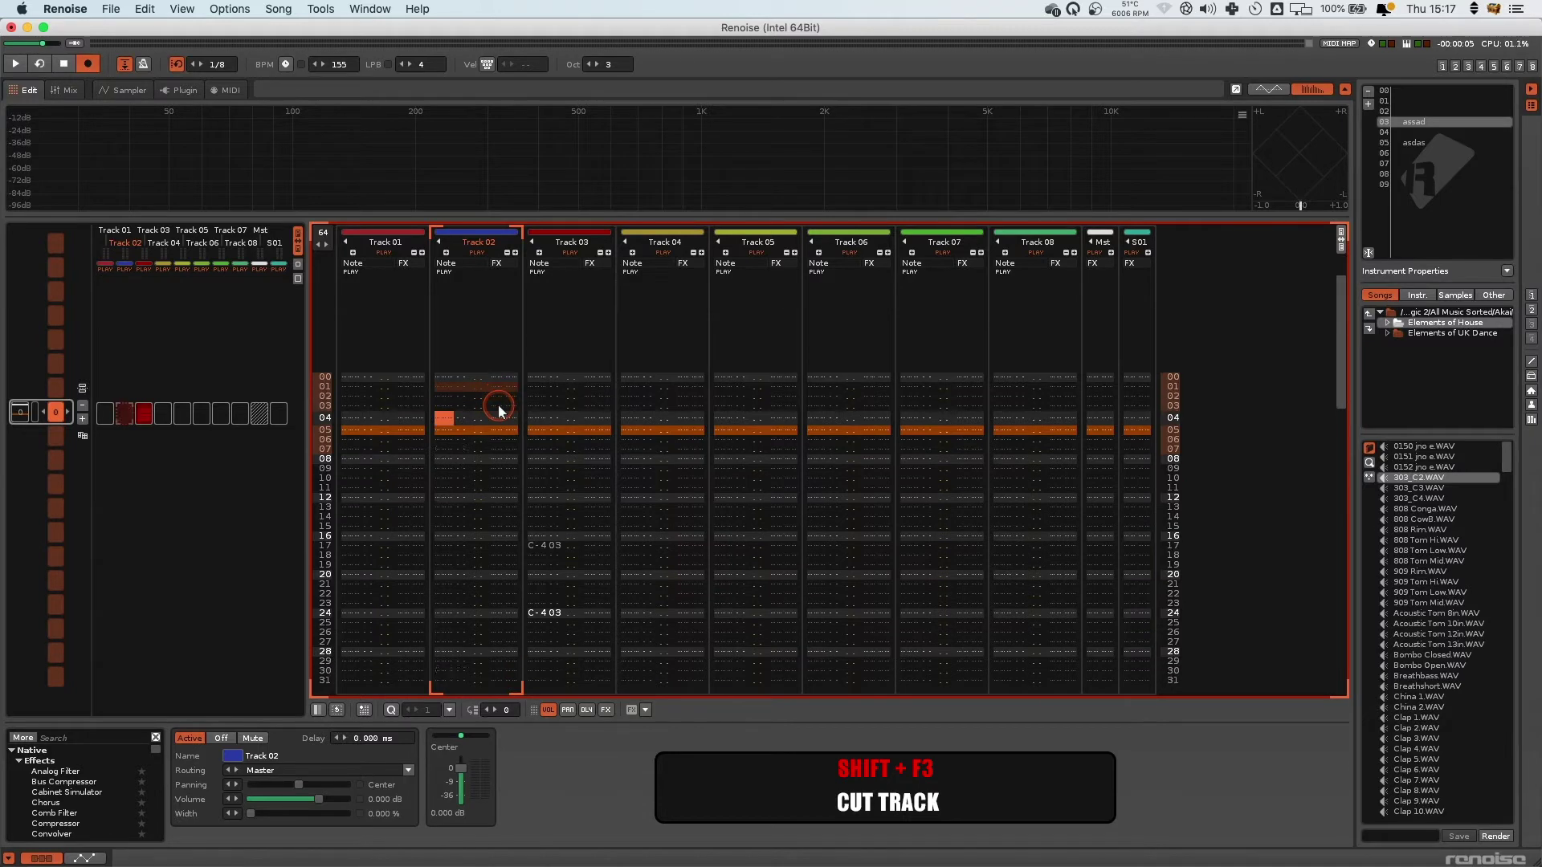
key("super+z")
- Paste the Track 02 contents into Track 01 from line 00
key("Up")
key("Up")
key("Up")
key("Up")
key("Left")
key("Left")
key("Left")
key("Left")
key("Left")
key("Left")
key("Left")
key("Left")
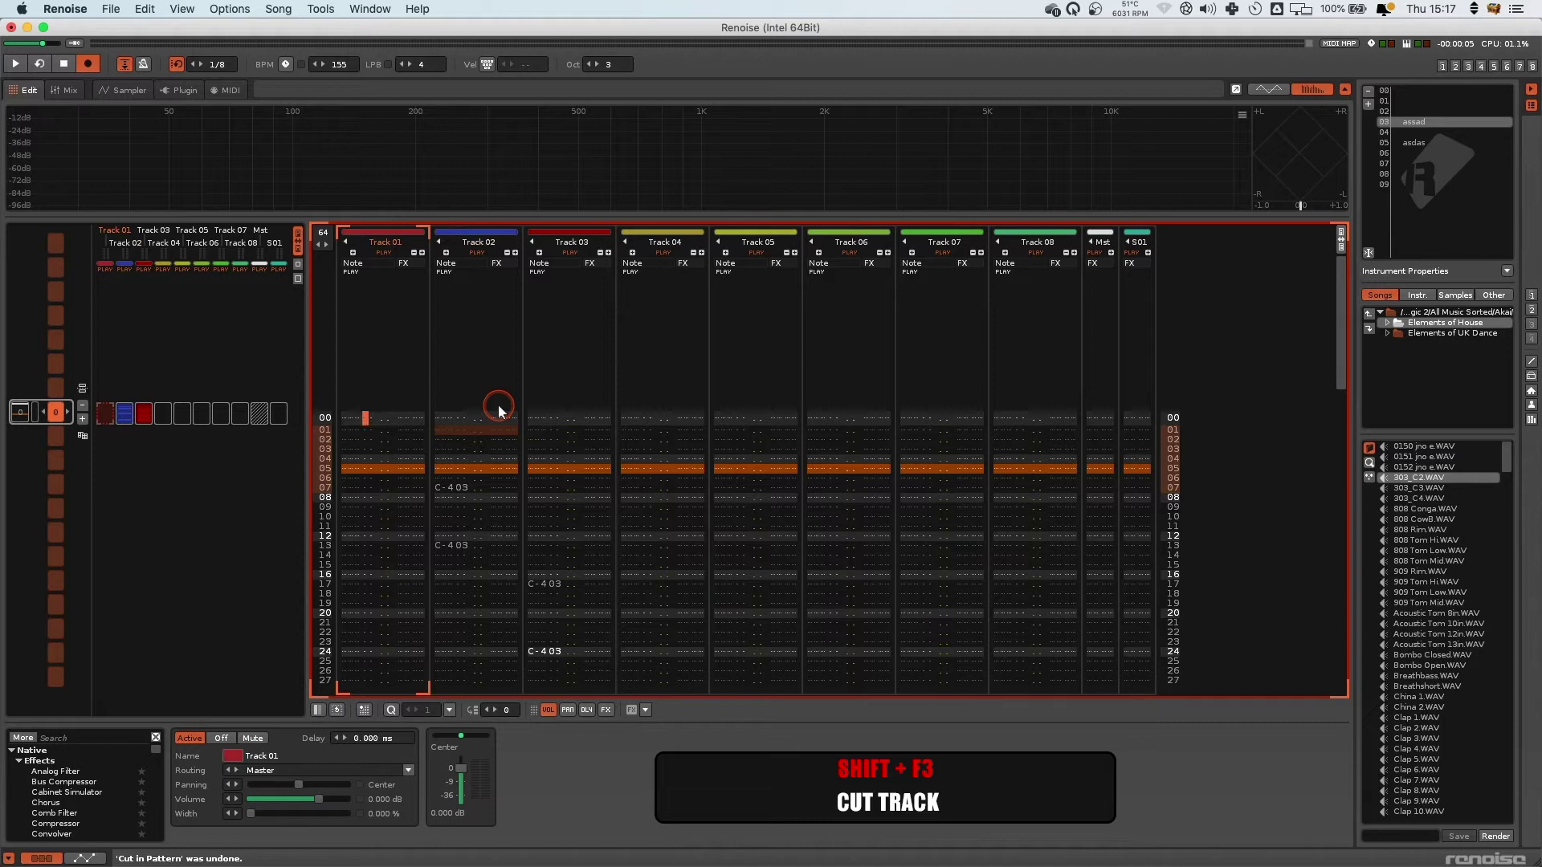
key("shift+F5")
- Cut the whole of Track 01 with the edit position at line 03, and undo the cut
key("Down")
key("Down")
key("Down")
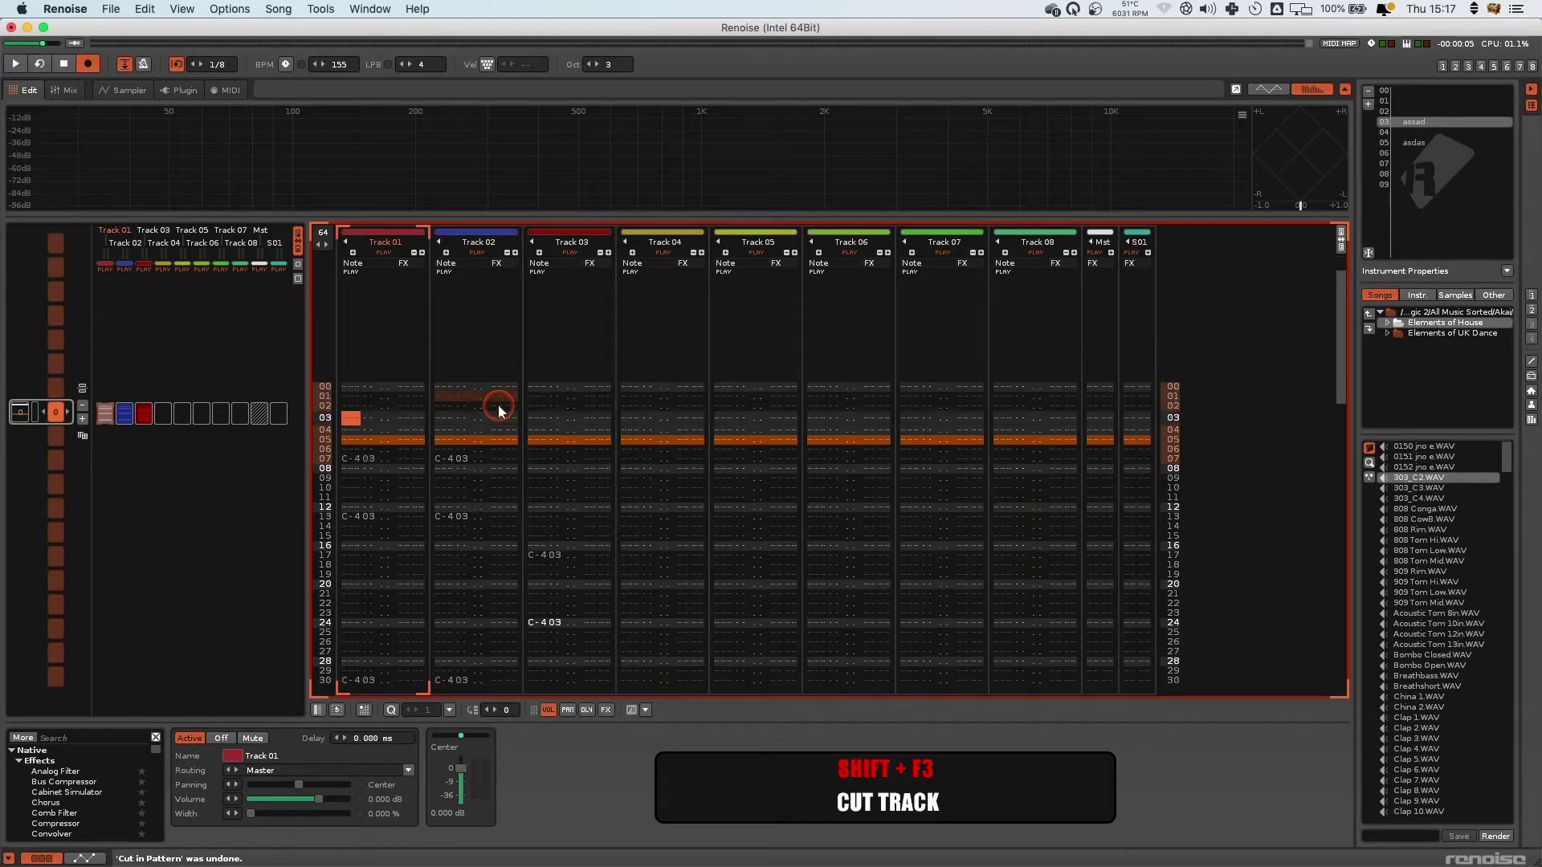
key("shift+F3")
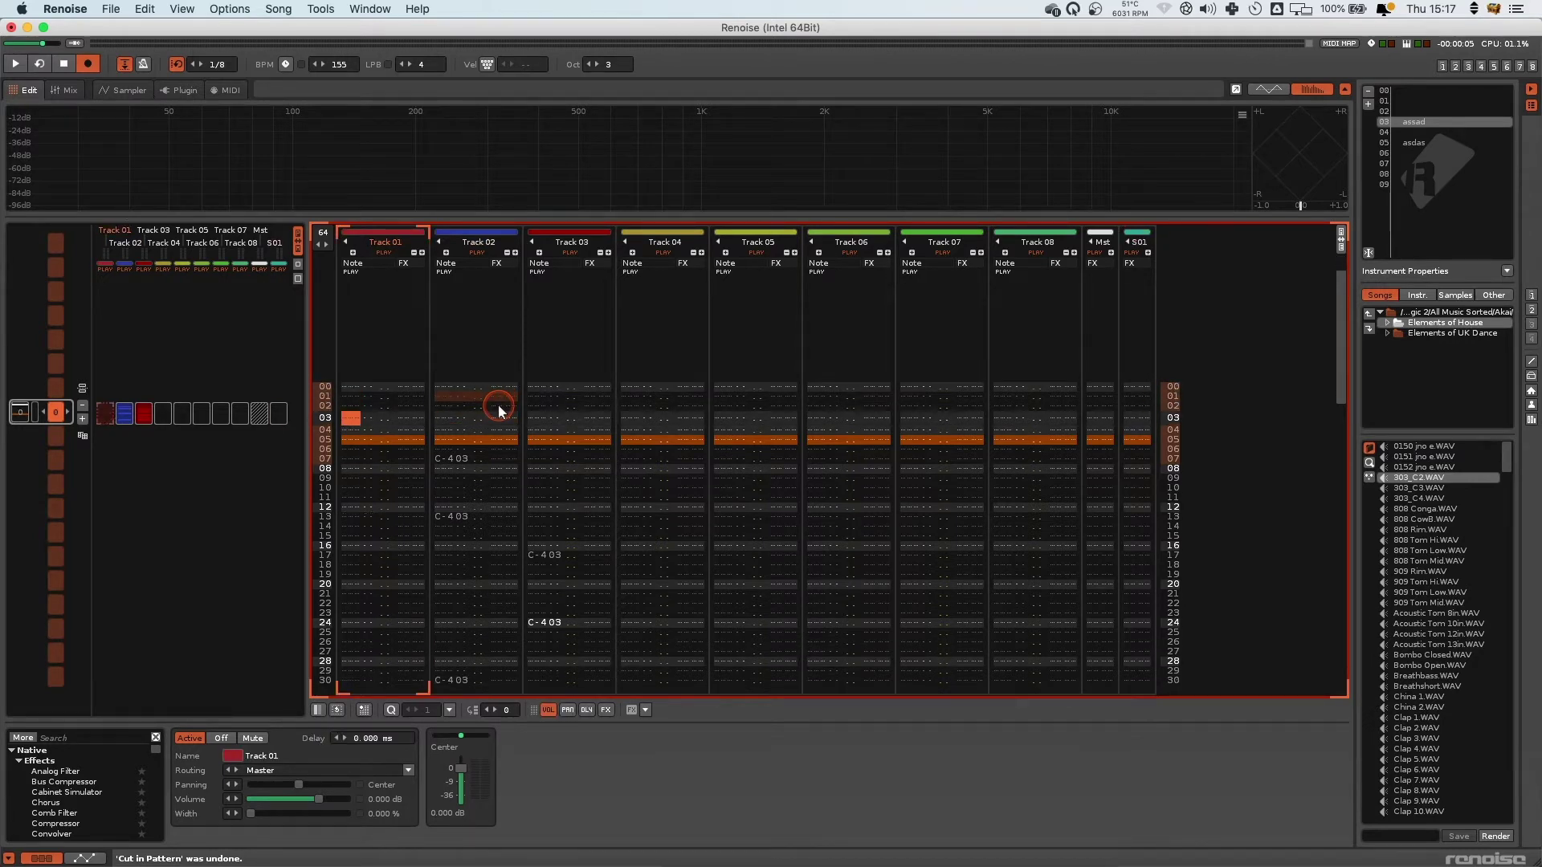
key("super+z")
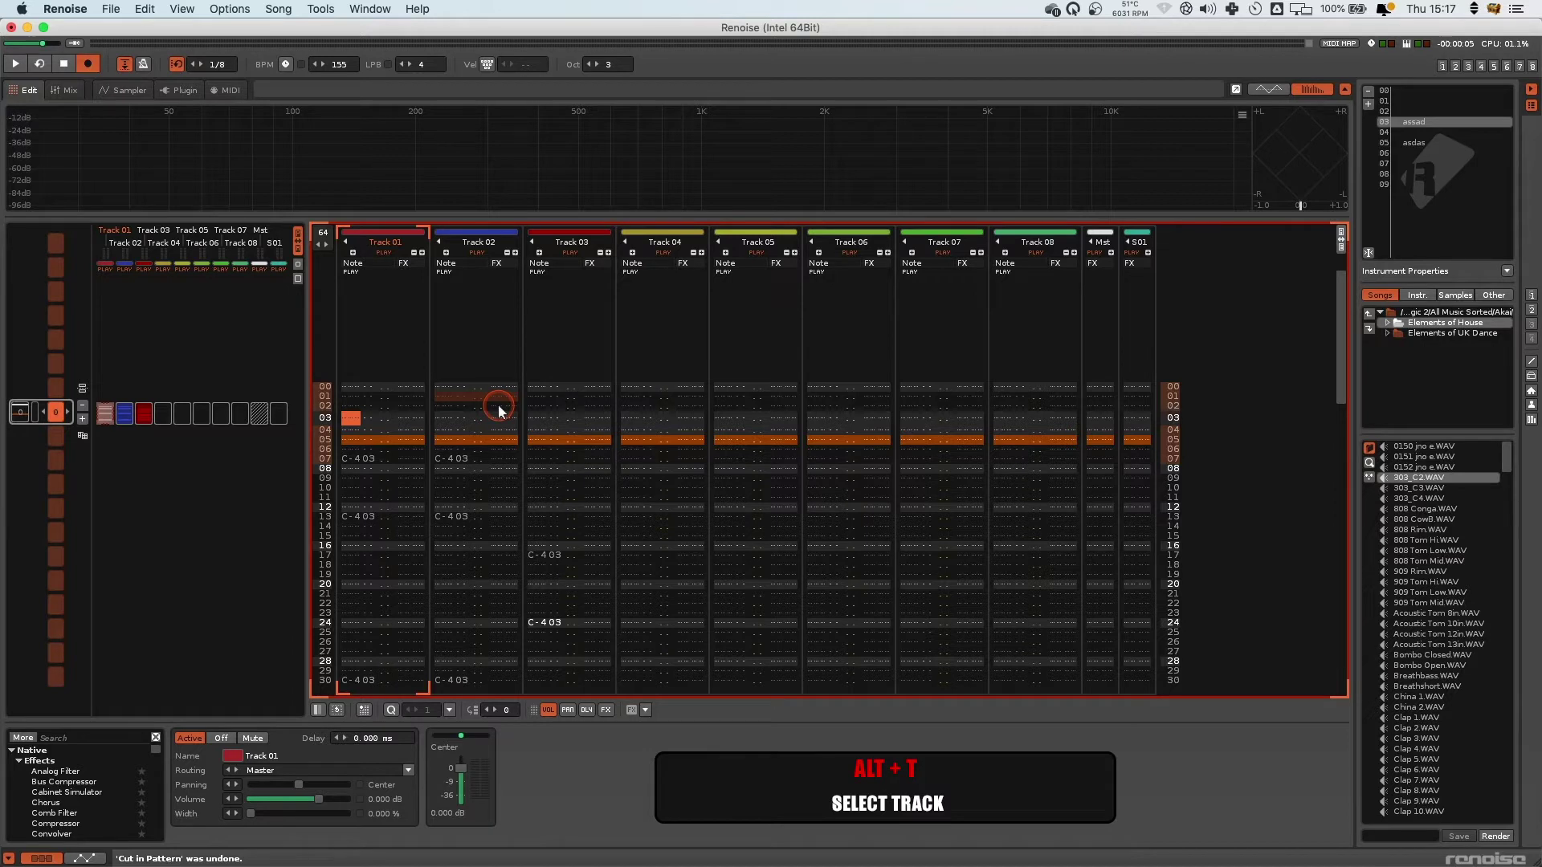
- Select all of Track 01 in the pattern, cut the selection and paste it back
key("alt+t")
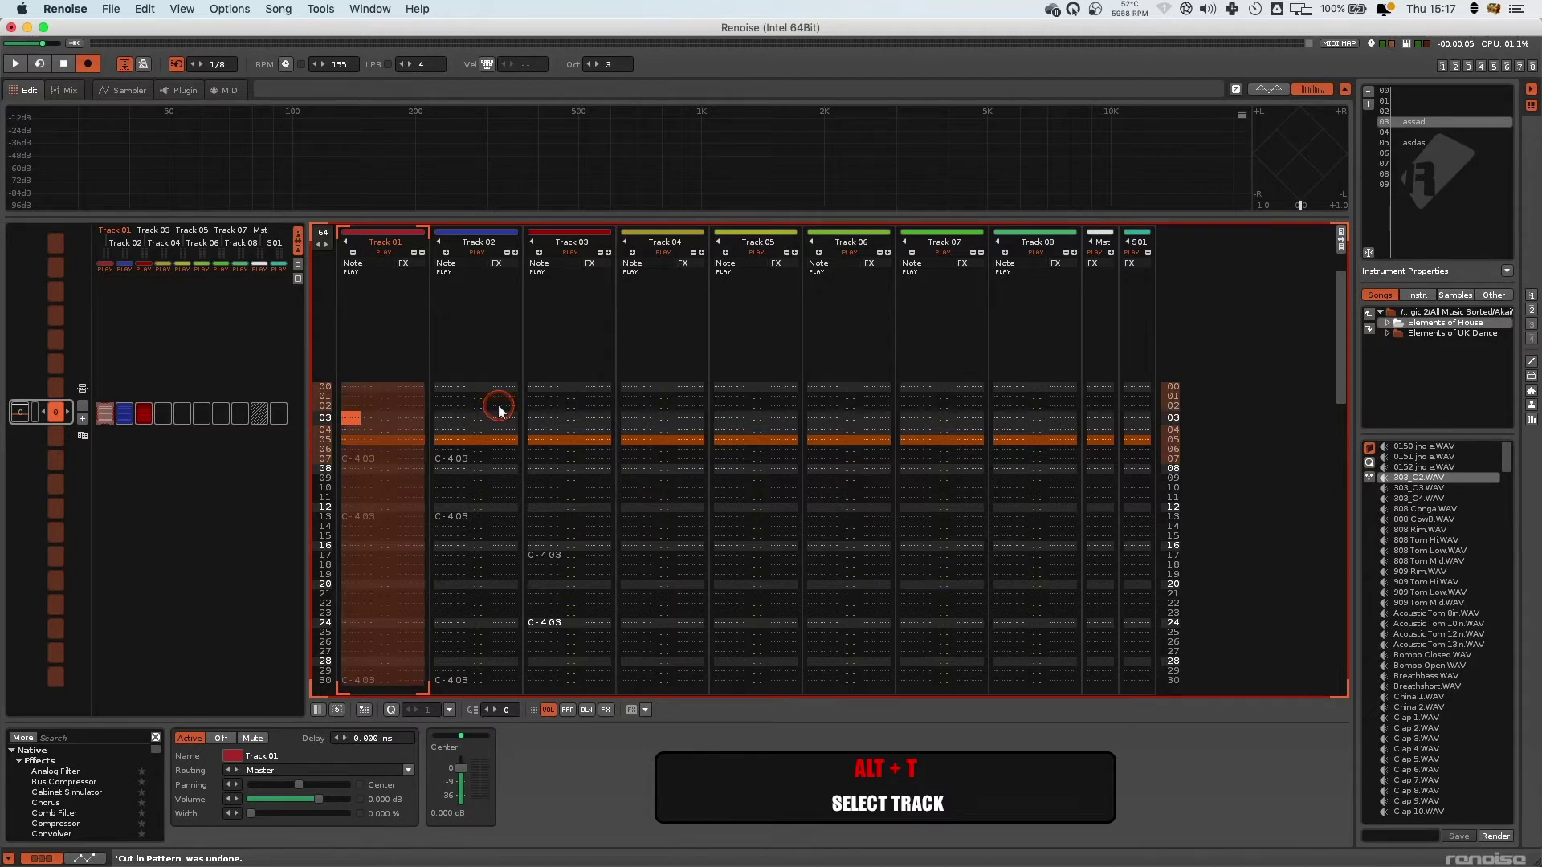
key("super+x")
key("super+v")
- Select all of Track 02, cut the selection and undo the cut
left_click(498, 410)
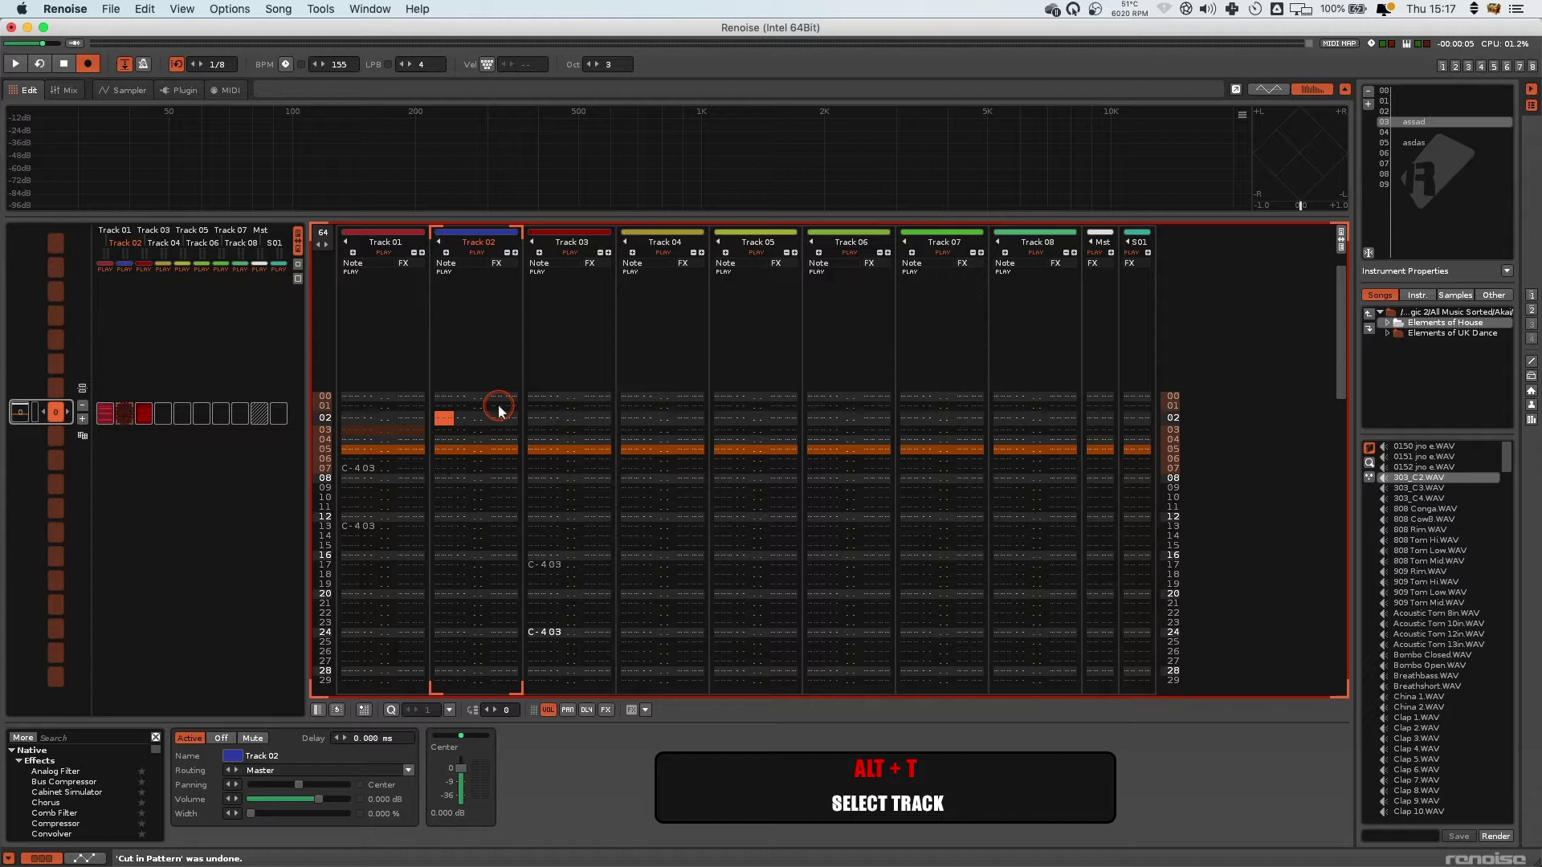
key("alt+t")
key("super+x")
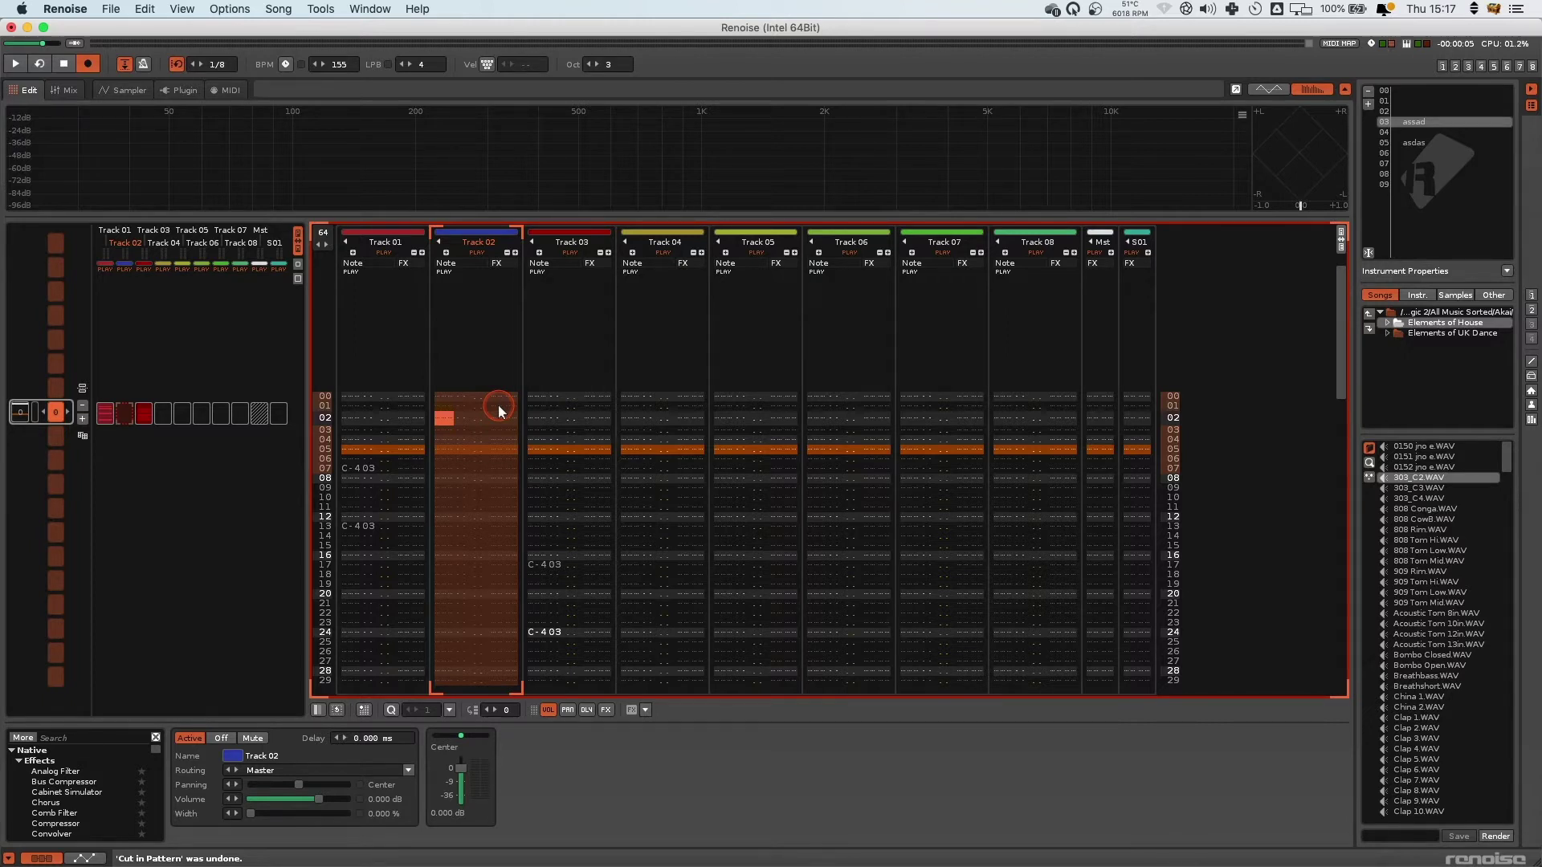
key("super+z")
- Clear the track selection, go to the note on line 13 of Track 02 and undo the last pattern line change
scroll(499, 411, "down", 7)
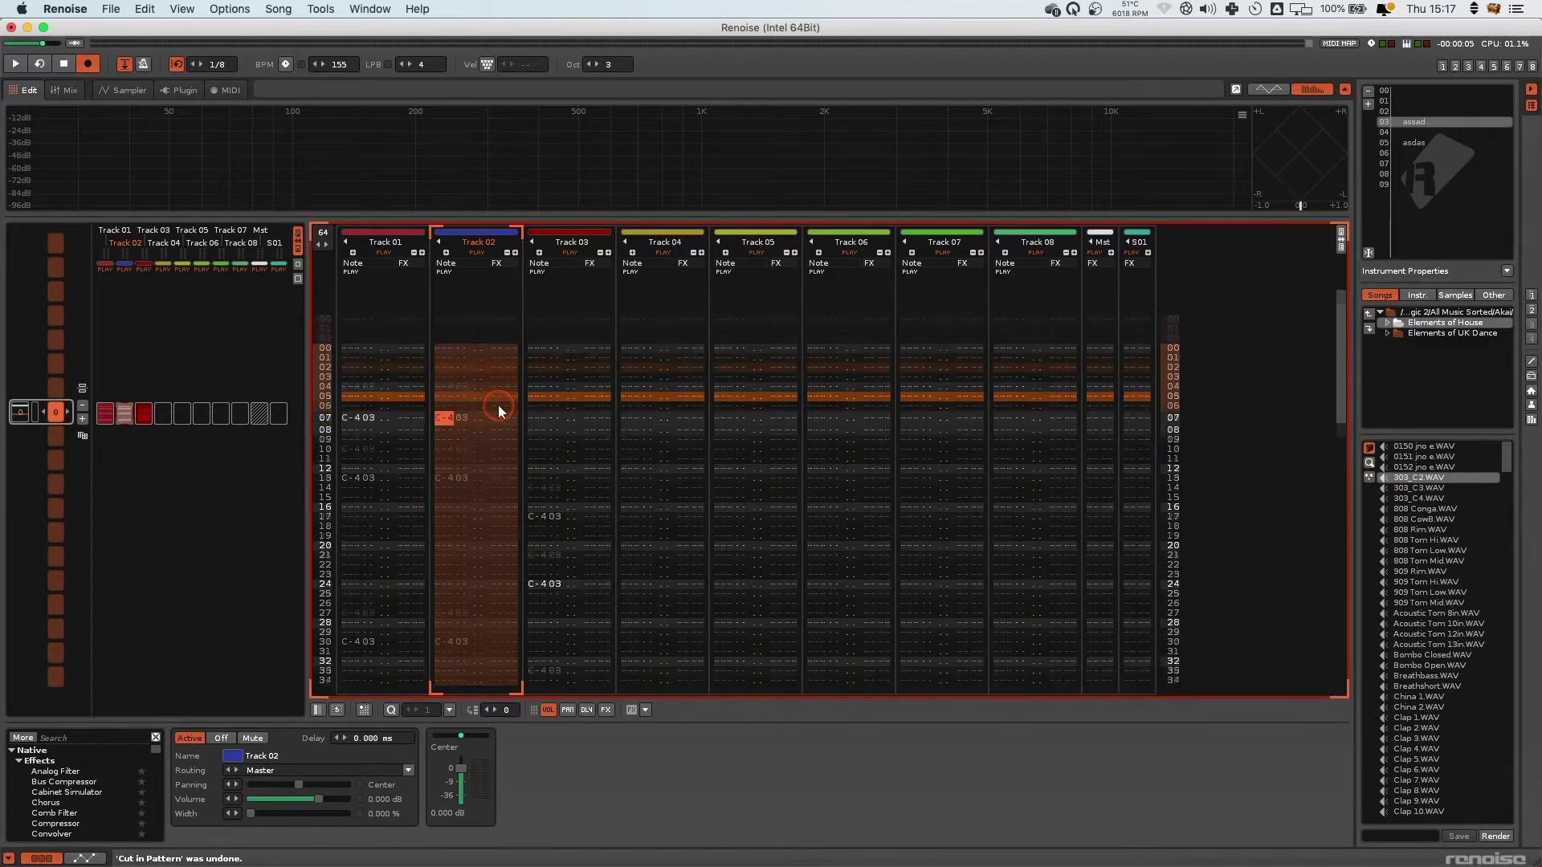
key("alt+u")
scroll(498, 411, "down", 4)
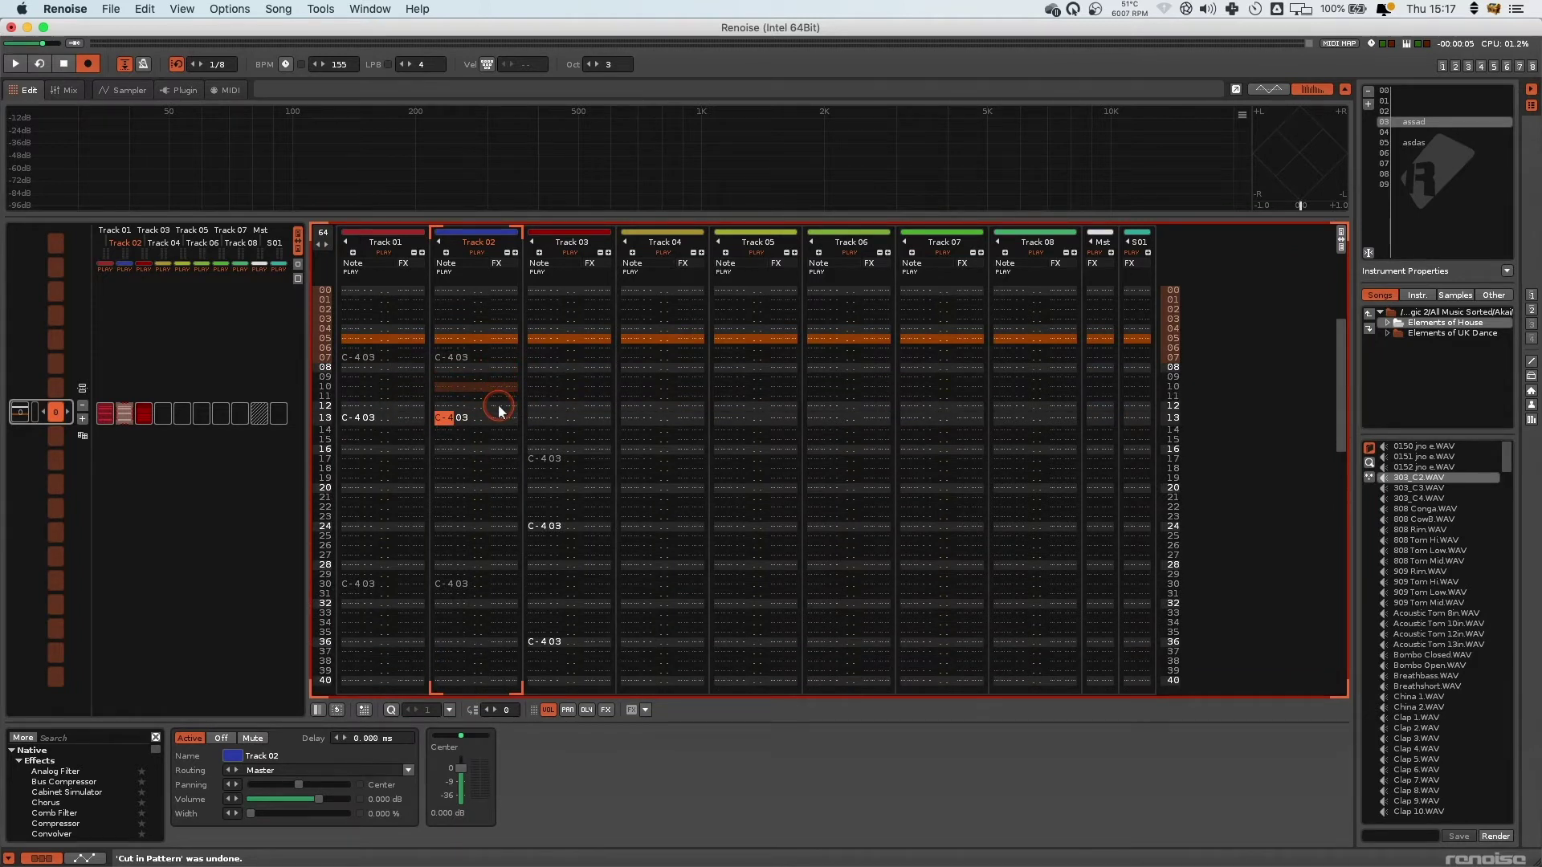
left_click(457, 395)
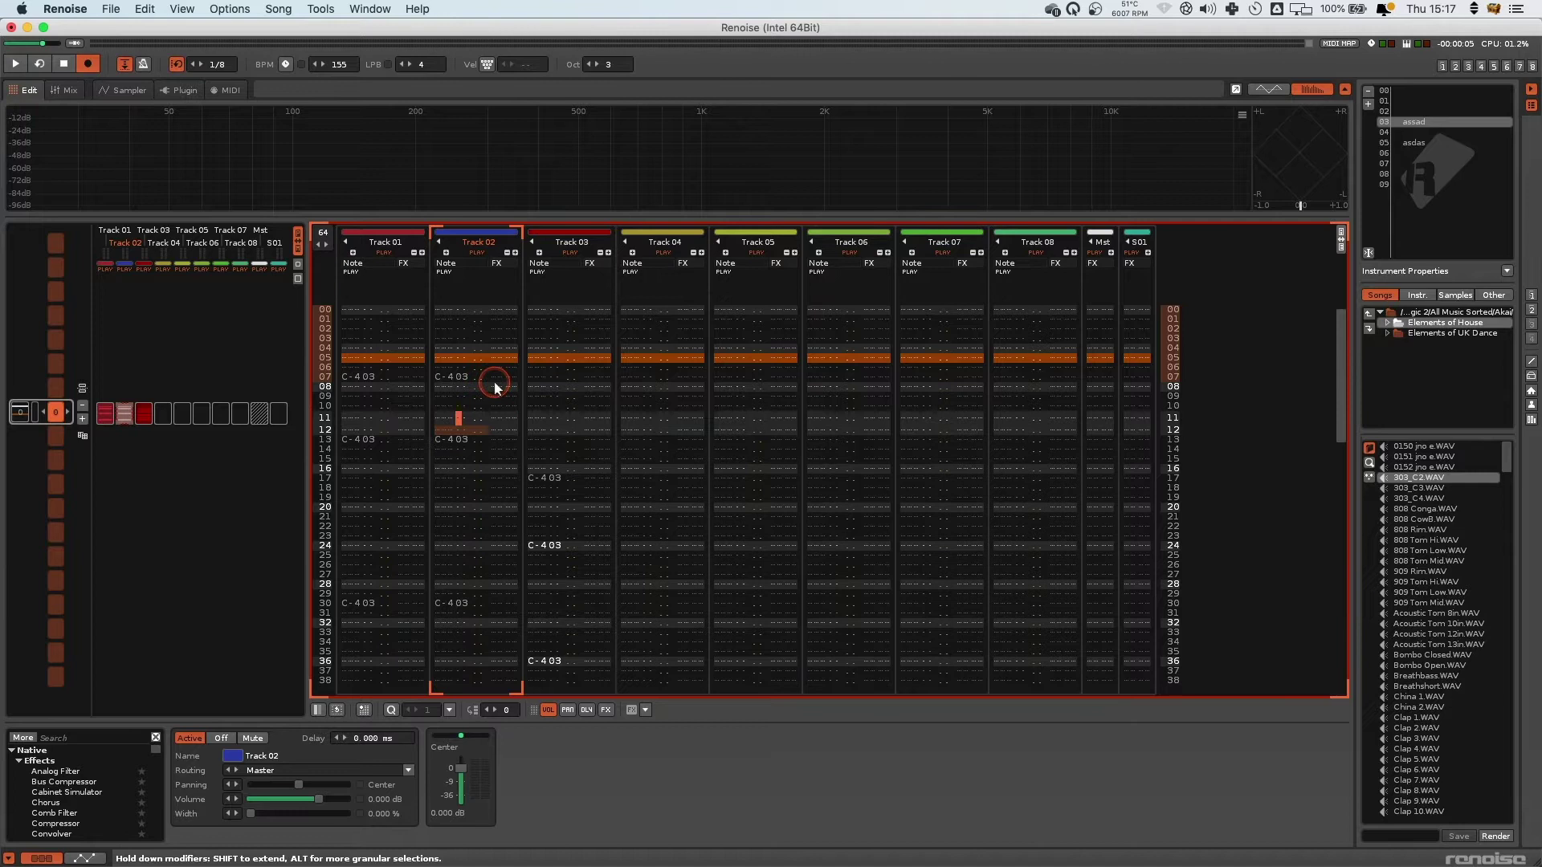
key("Left")
key("Down")
scroll(495, 387, "down", 1)
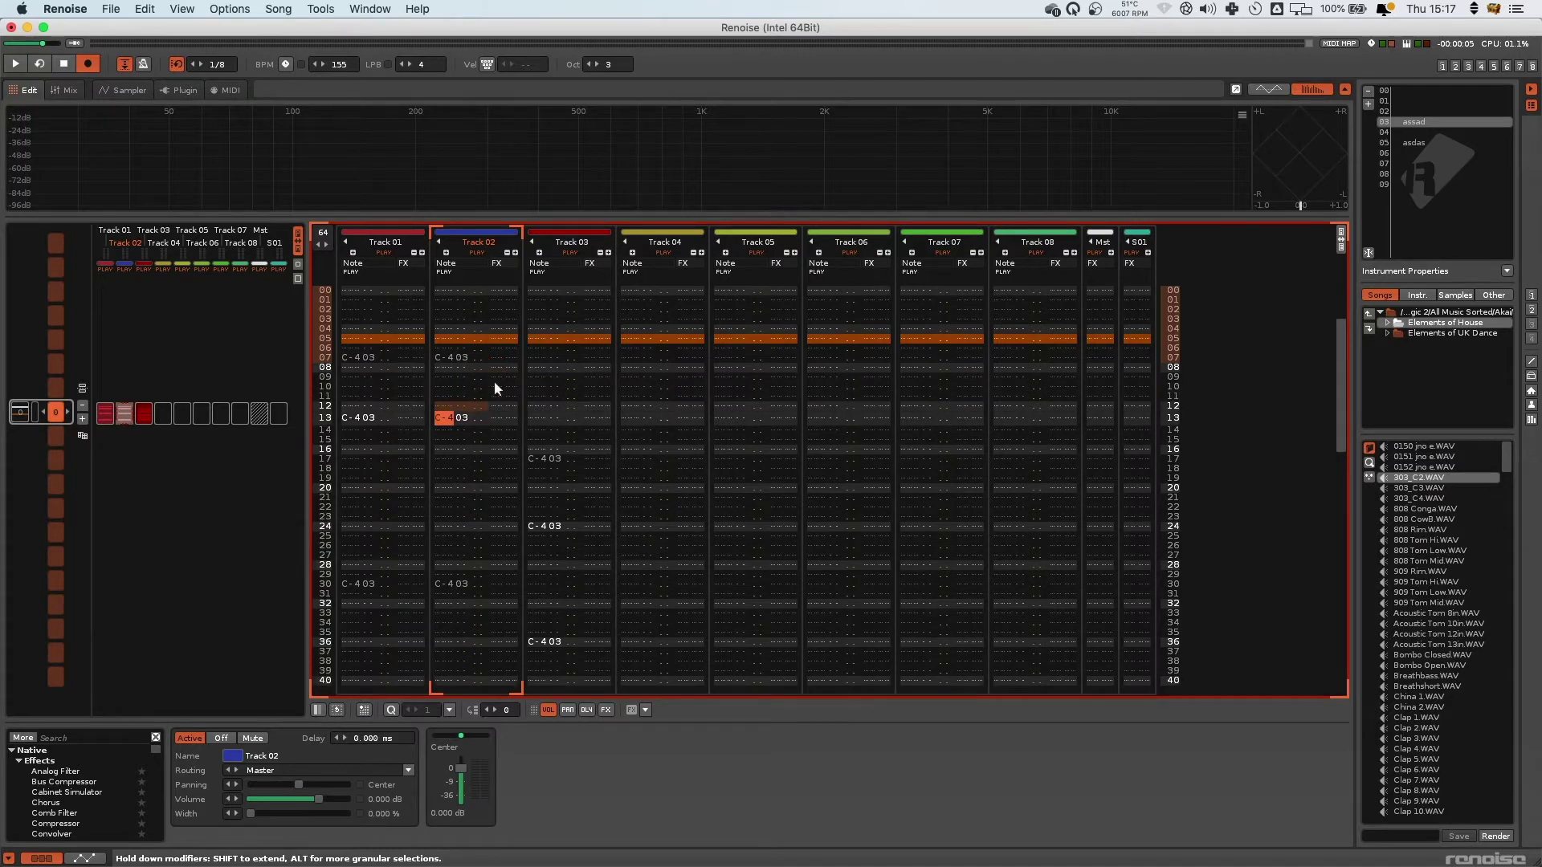
key("super+z")
- Enter volume 10 and effect command 2300 beside the note on line 13 of Track 02
key("Right")
key("Right")
key("Right")
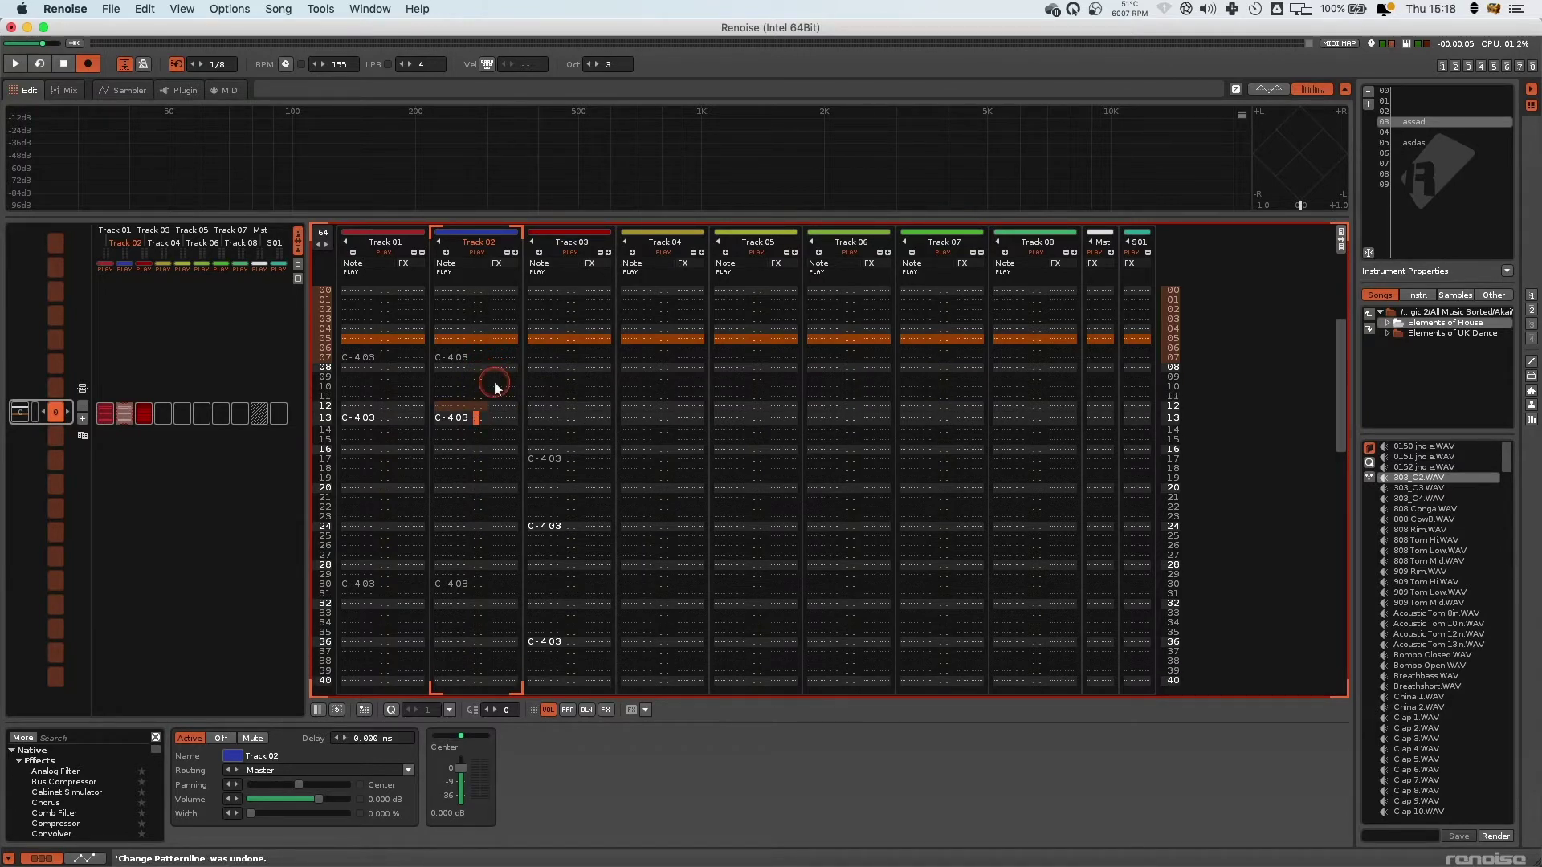
type("1")
key("Right")
key("Right")
type("2")
key("Right")
type("3")
- Delete the note on line 13 of Track 02 and undo the deletion
key("Left")
key("Left")
key("Left")
key("Left")
key("Left")
key("Left")
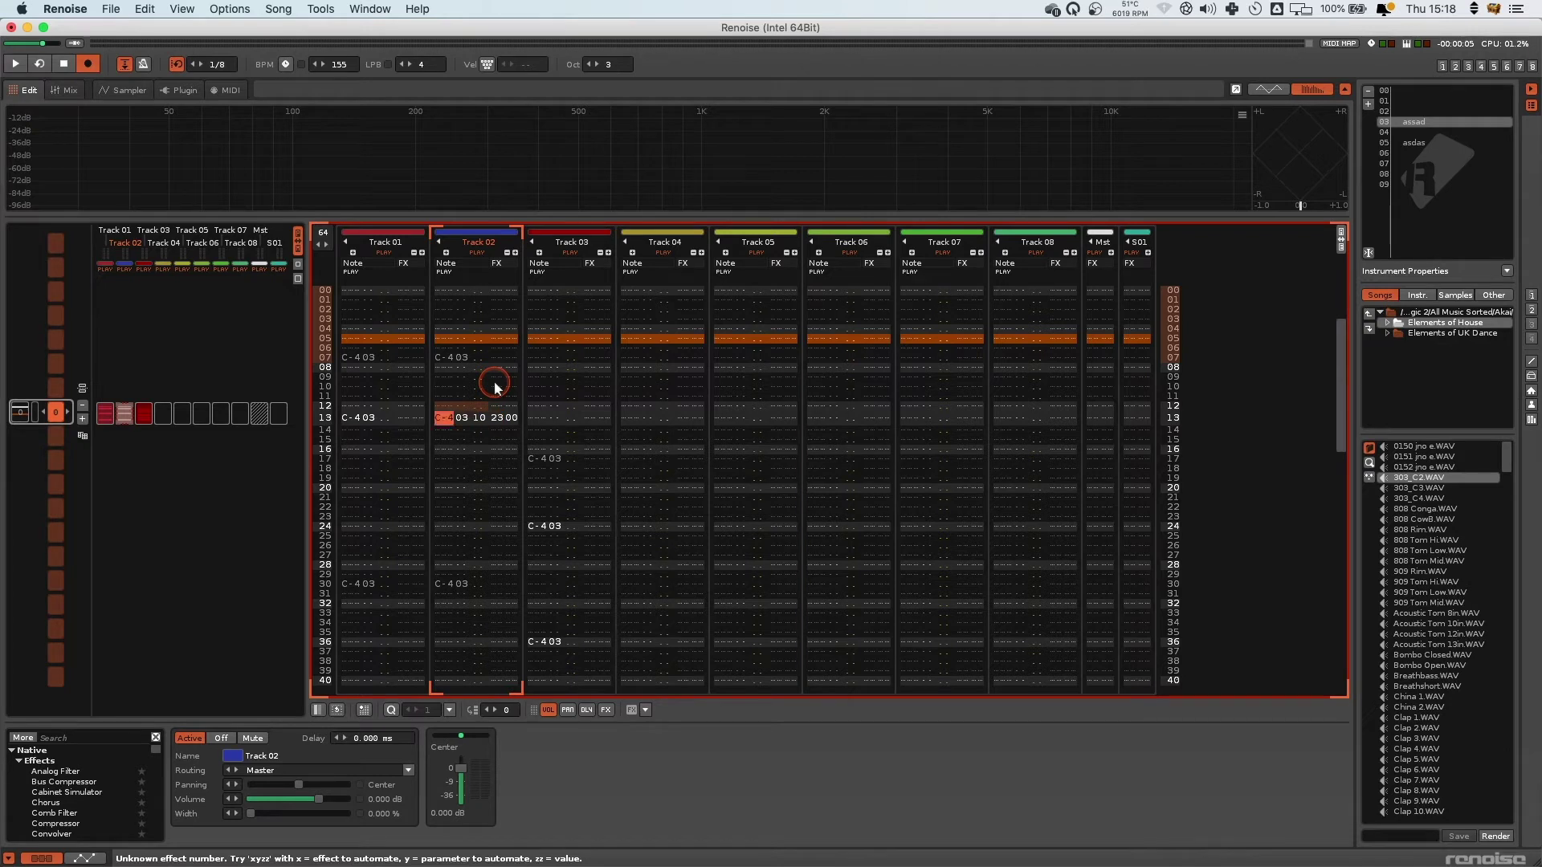
key("Delete")
key("cmd+z")
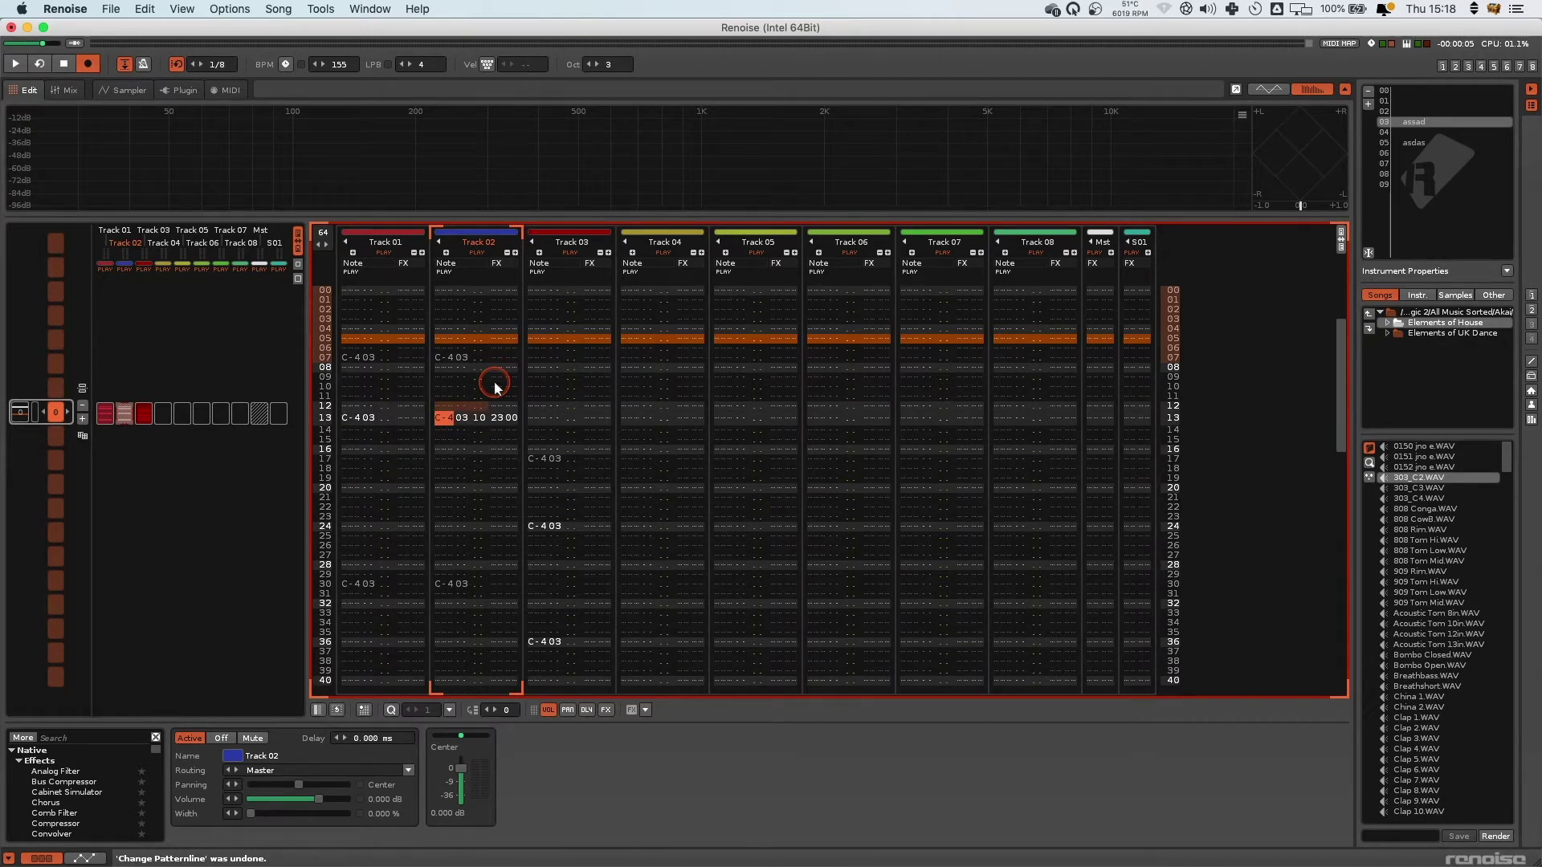
- Select the full line 13 in Track 02, and then select the same line in Track 01 instead
key("shift+Right")
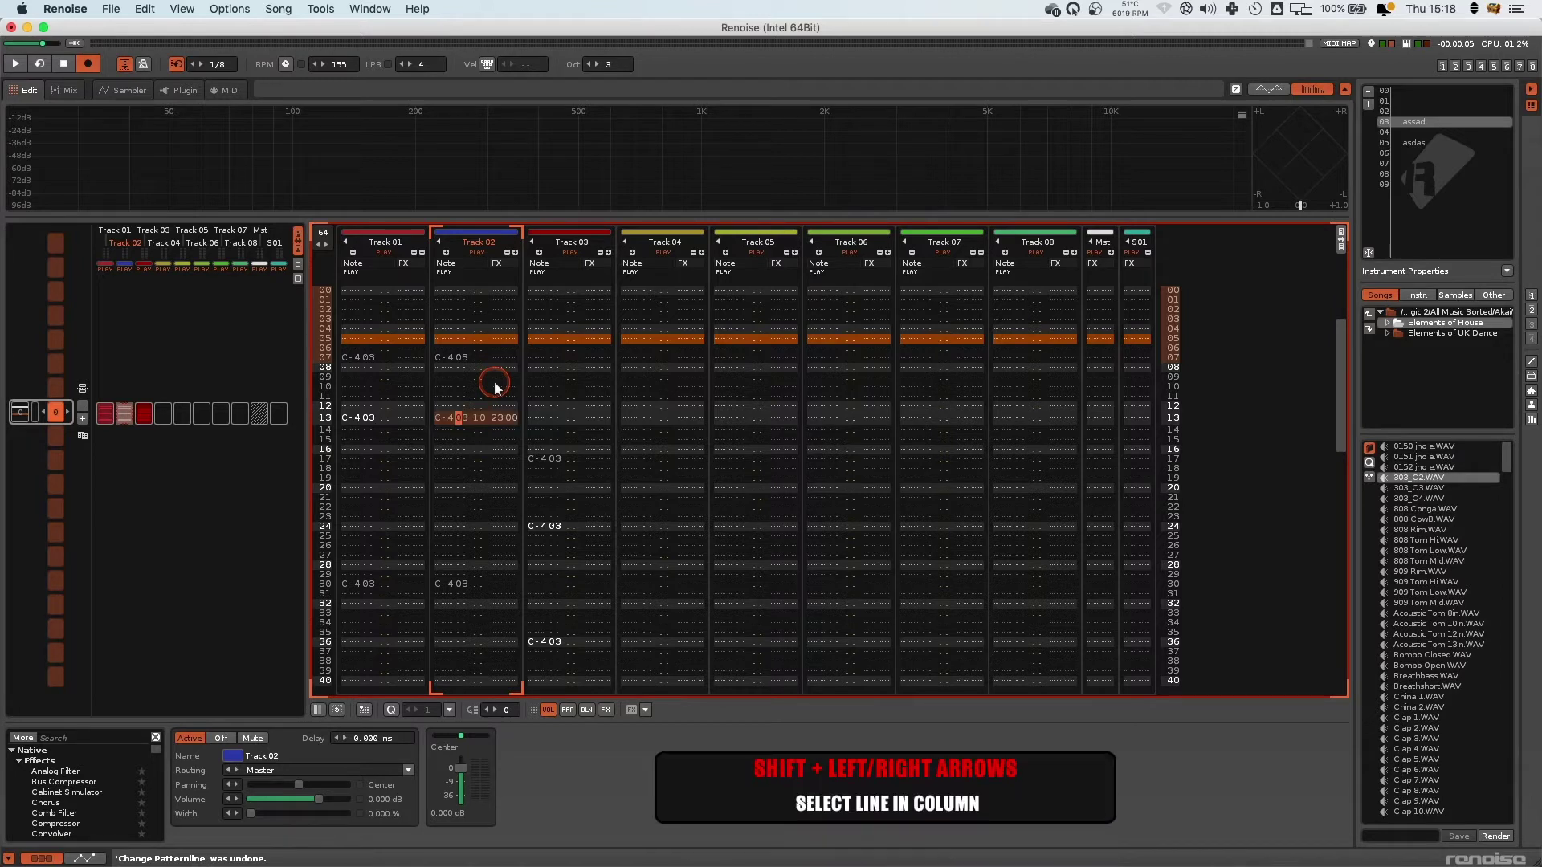
key("Up")
key("Left")
key("Left")
key("Left")
key("Left")
key("Left")
key("Left")
key("Left")
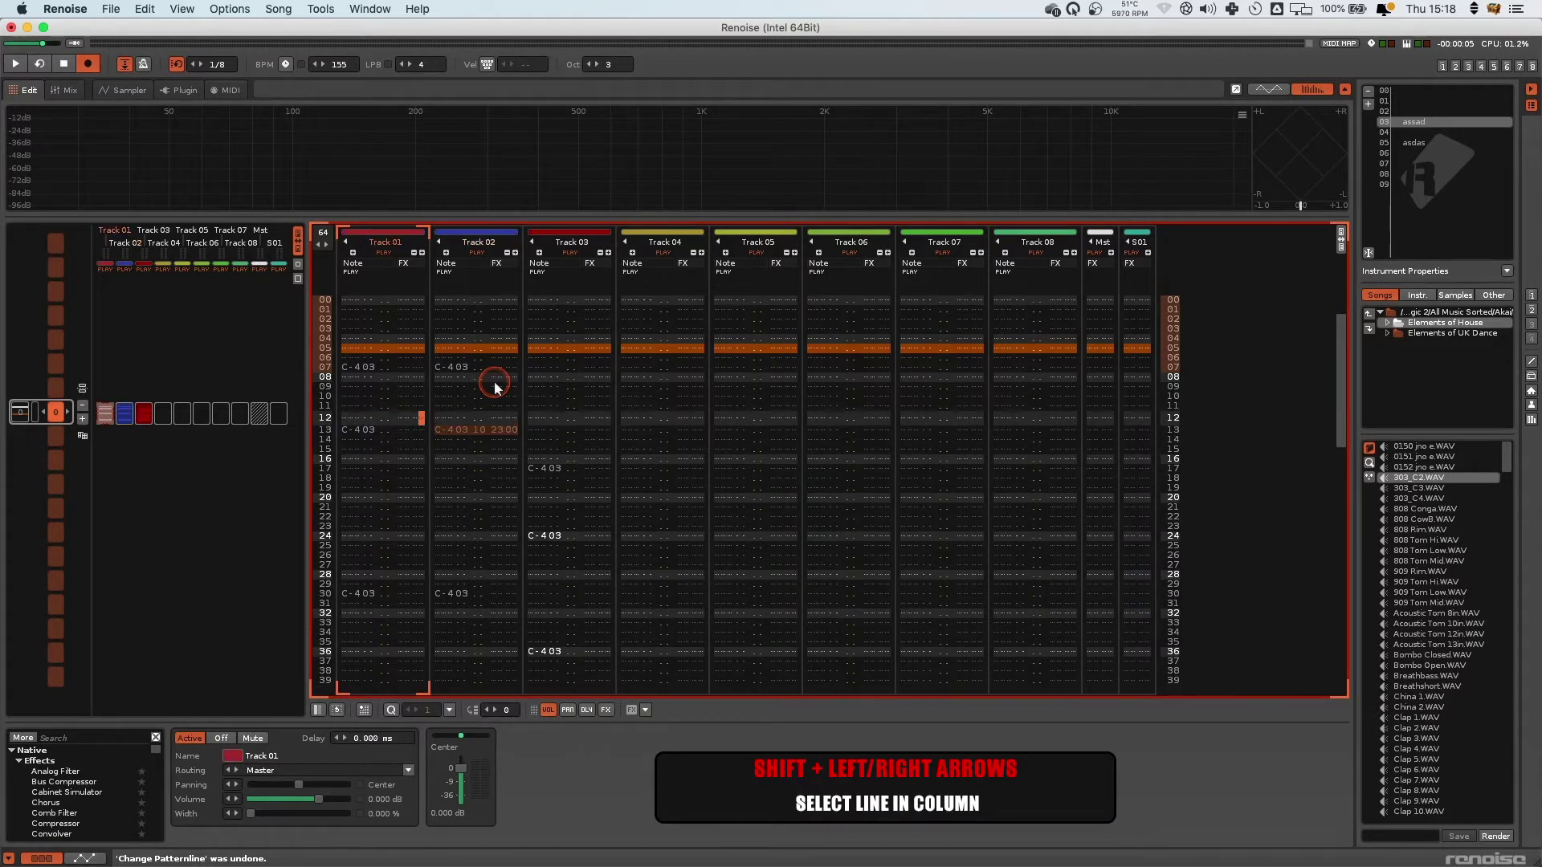
key("Down")
key("Left")
key("shift+Left")
- Select the full line 13 in Track 02, remove the selected data and undo the removal
key("Right")
key("Right")
key("Right")
key("Right")
key("Right")
key("Right")
key("Right")
key("Right")
key("Right")
key("Right")
key("Right")
key("Right")
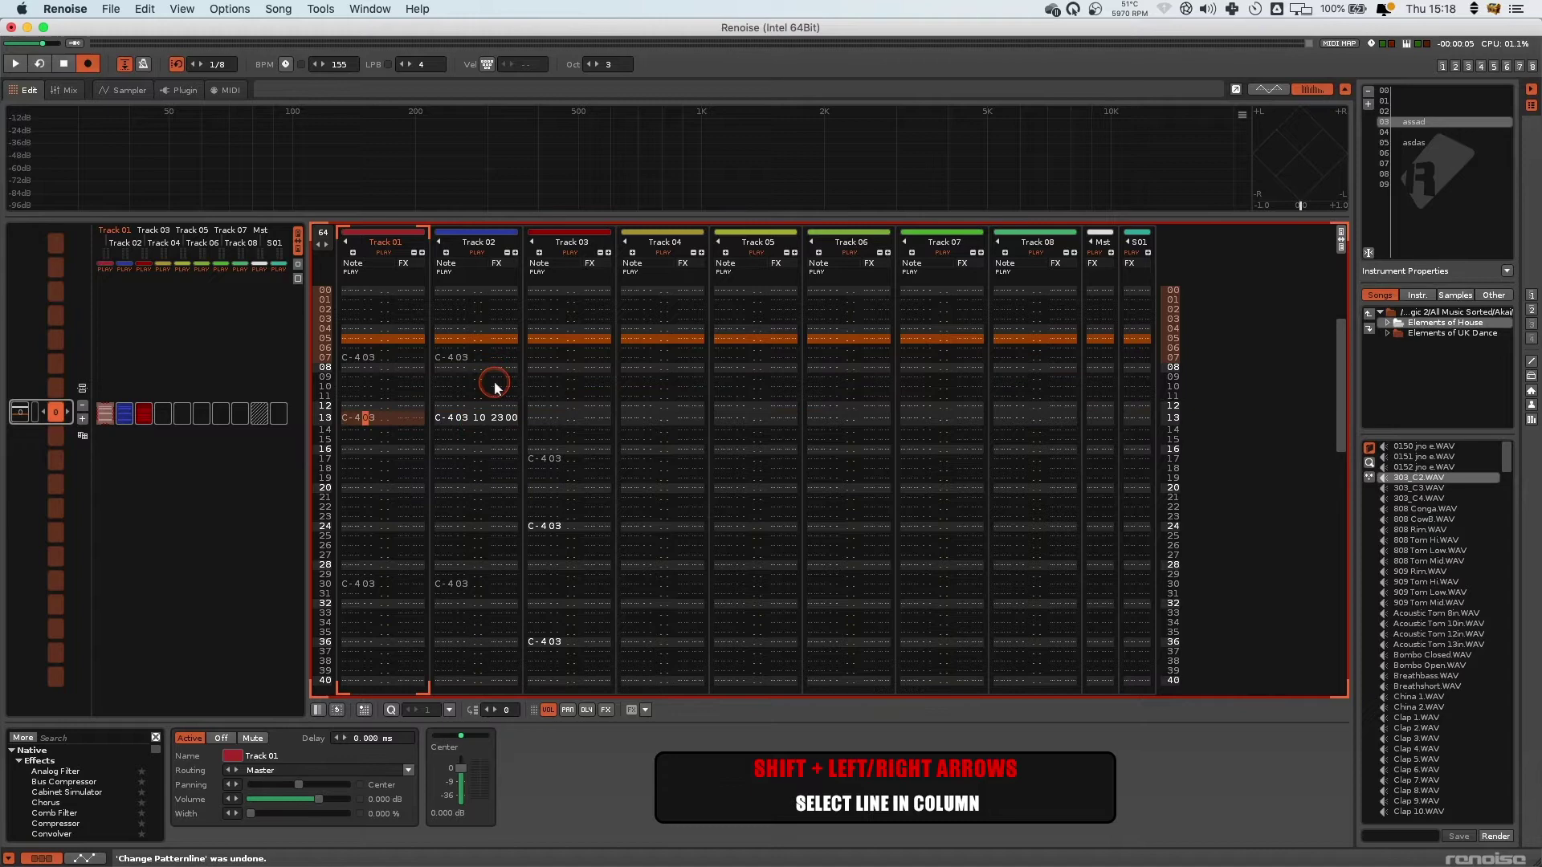
key("Left")
key("Left")
key("Left")
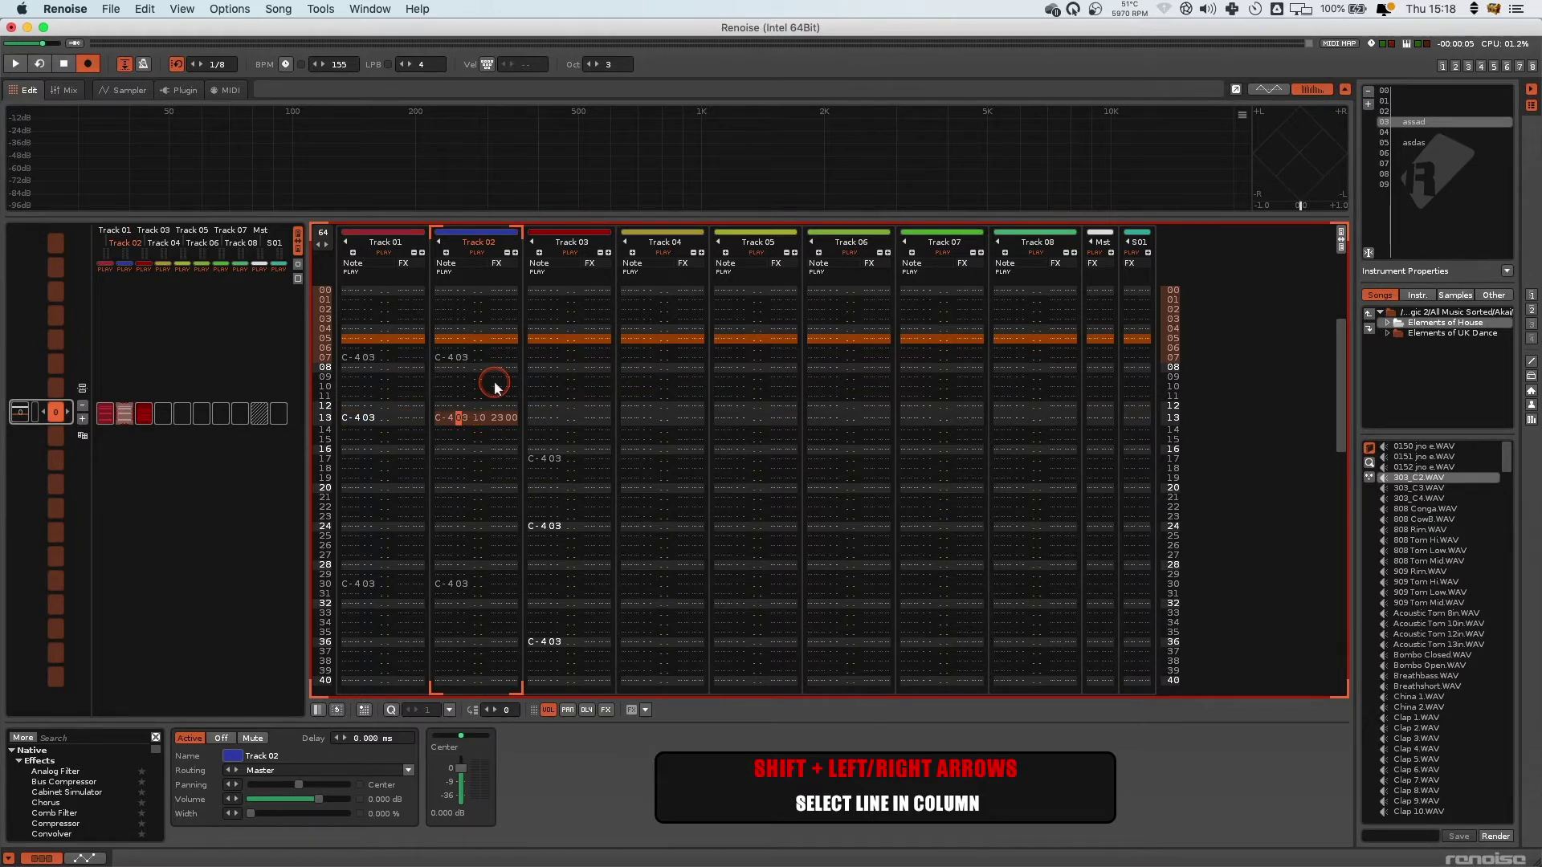
key("Delete")
key("cmd+z")
- Delete the whole line 13 in Track 01 without selecting it first, and undo the deletion
key("Left")
key("Left")
key("Left")
key("Left")
key("Left")
key("Left")
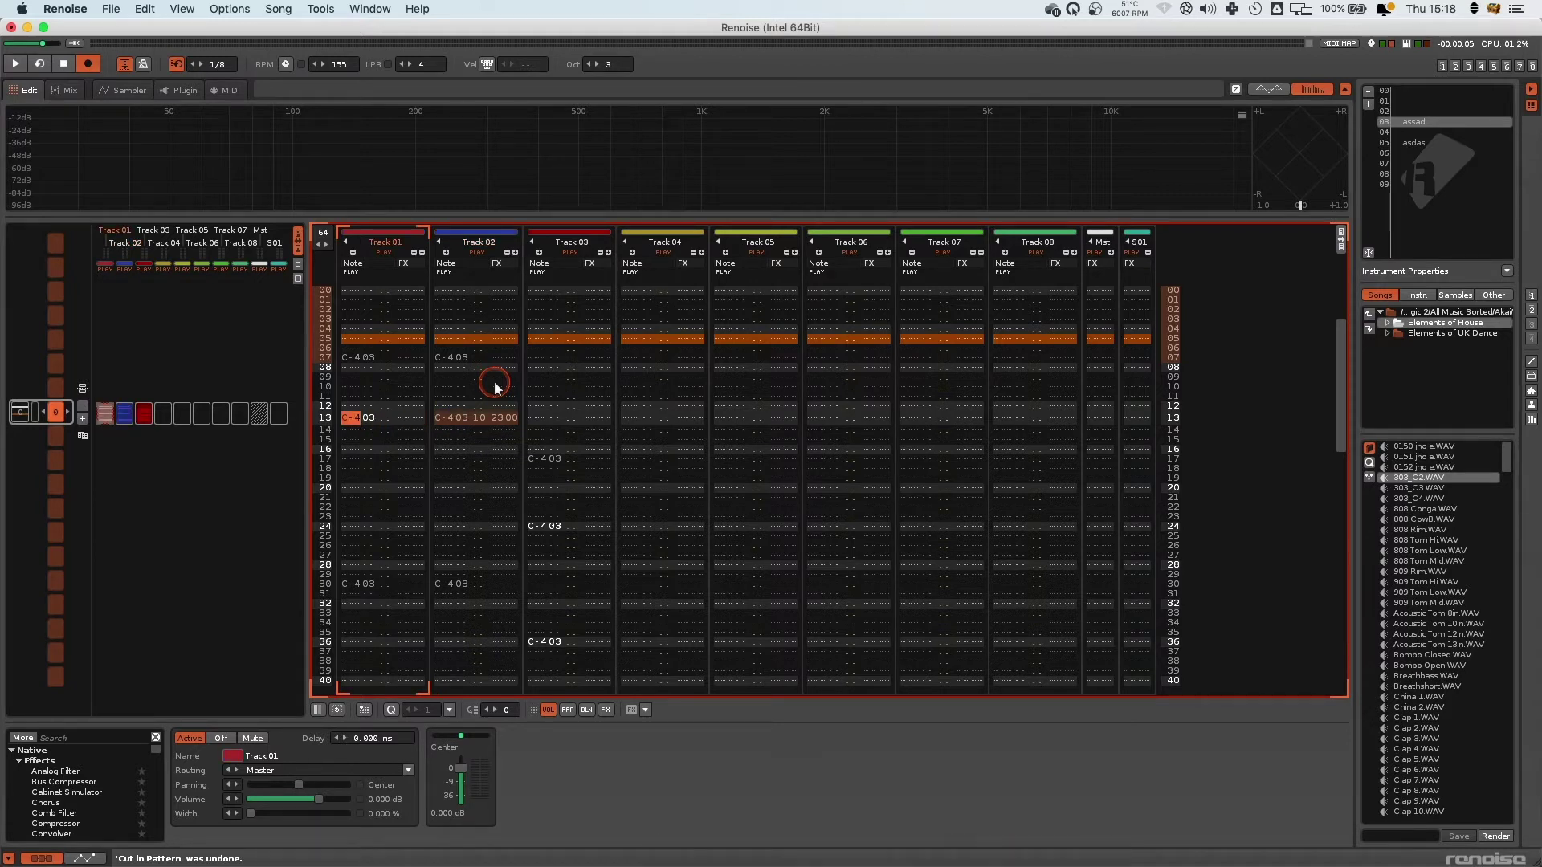
key("alt+Delete")
key("super+z")
- Try deleting the whole line 13 in Track 02 and in Track 01, undoing each deletion
key("Tab")
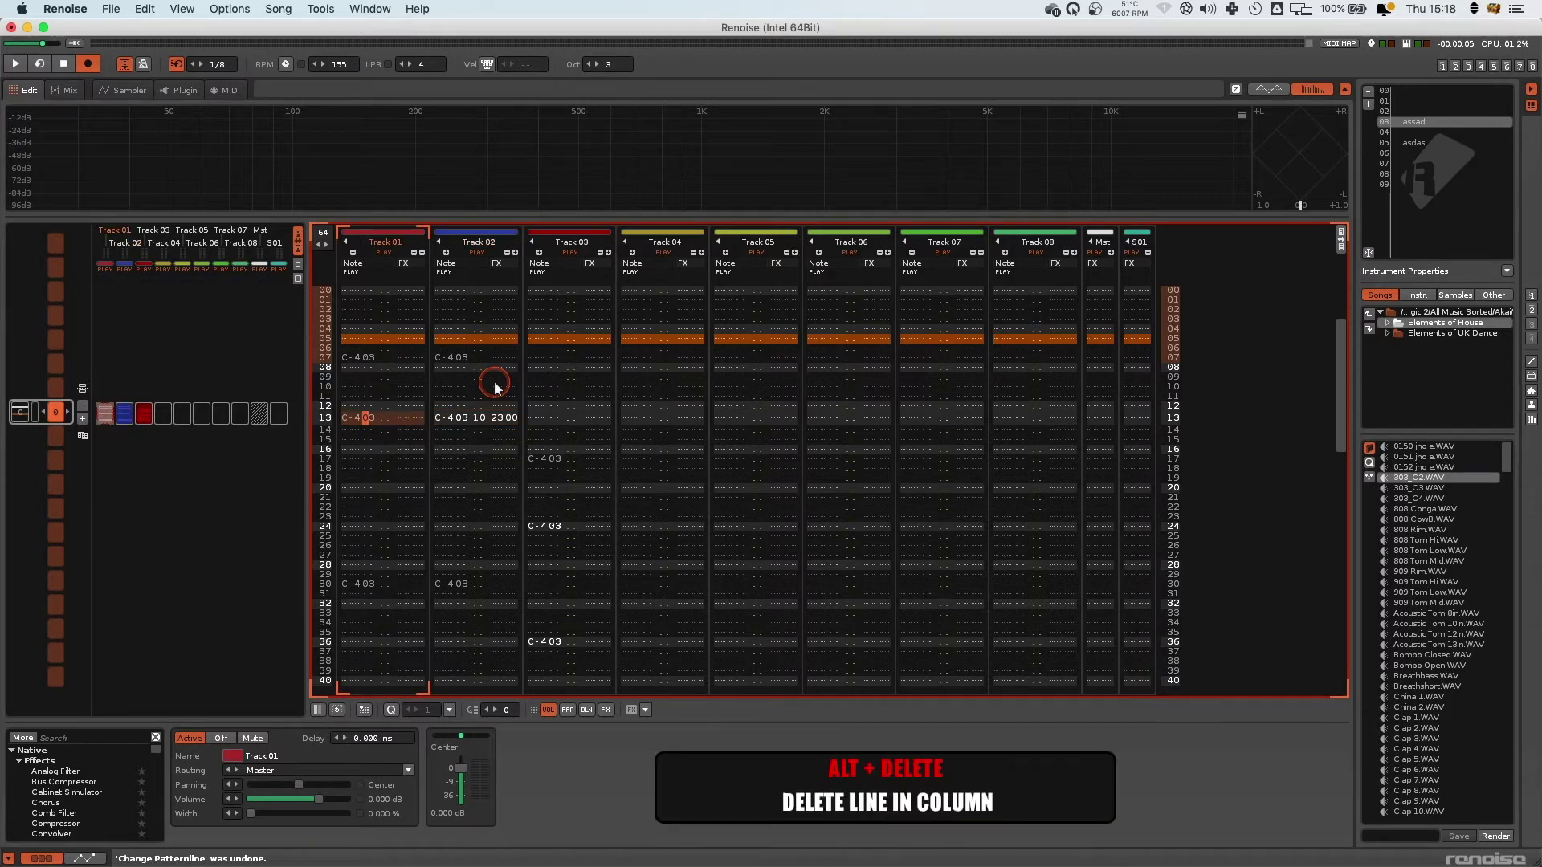
key("alt+Delete")
key("super+z")
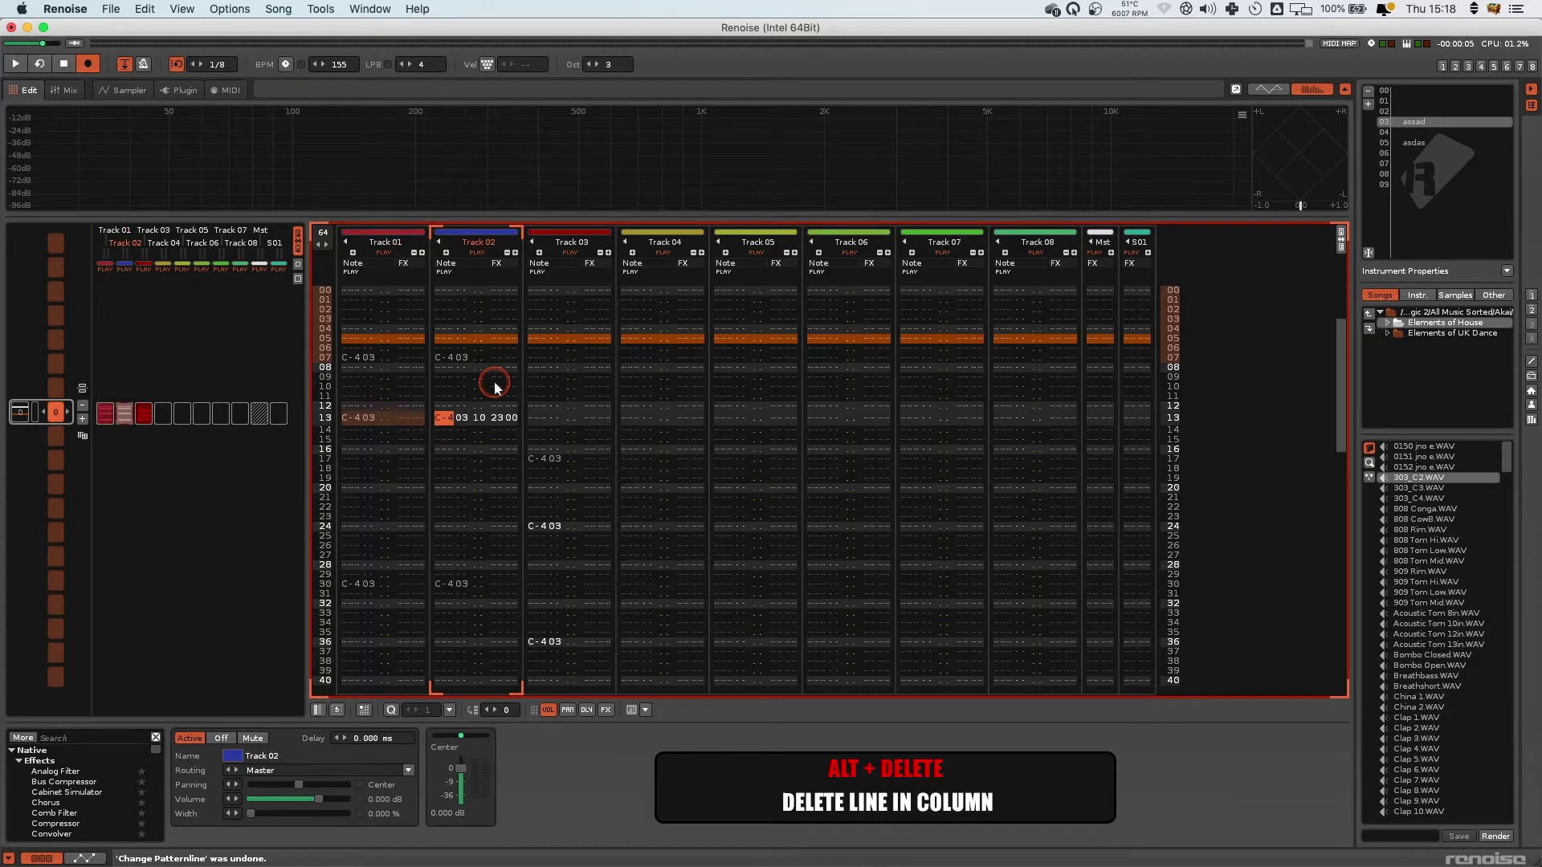
key("alt+Delete")
key("super+z")
key("shift+Tab")
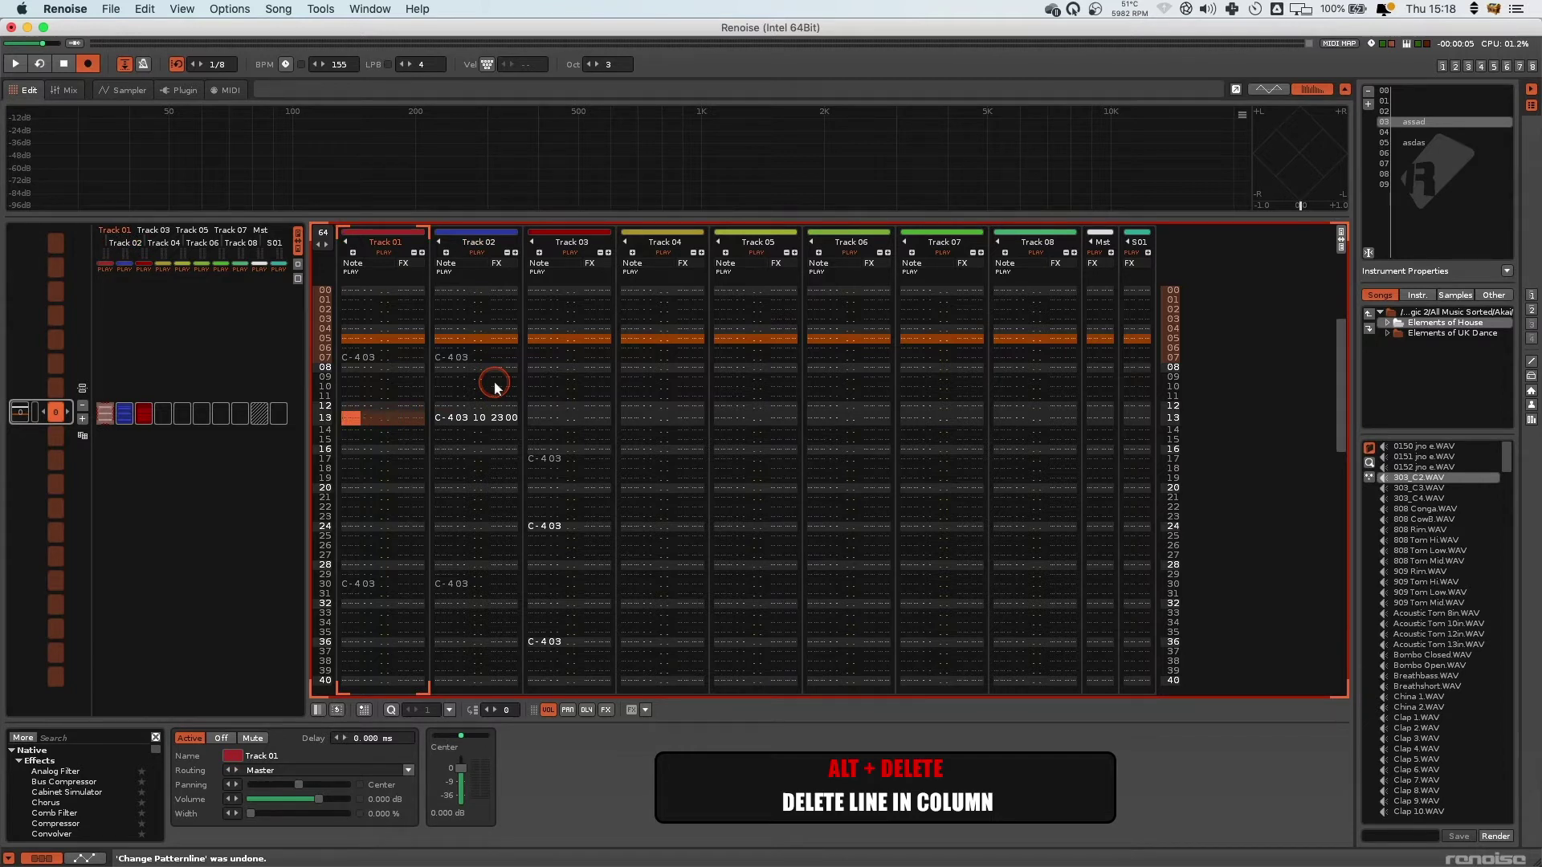
- Delete the volume value and the effect command separately on line 13 of Track 02, and undo both deletions
key("Right")
key("Right")
key("Right")
key("Right")
key("Right")
key("Right")
key("Right")
key("Right")
key("Right")
key("Right")
key("Right")
key("Right")
key("Right")
key("Right")
key("Left")
key("Left")
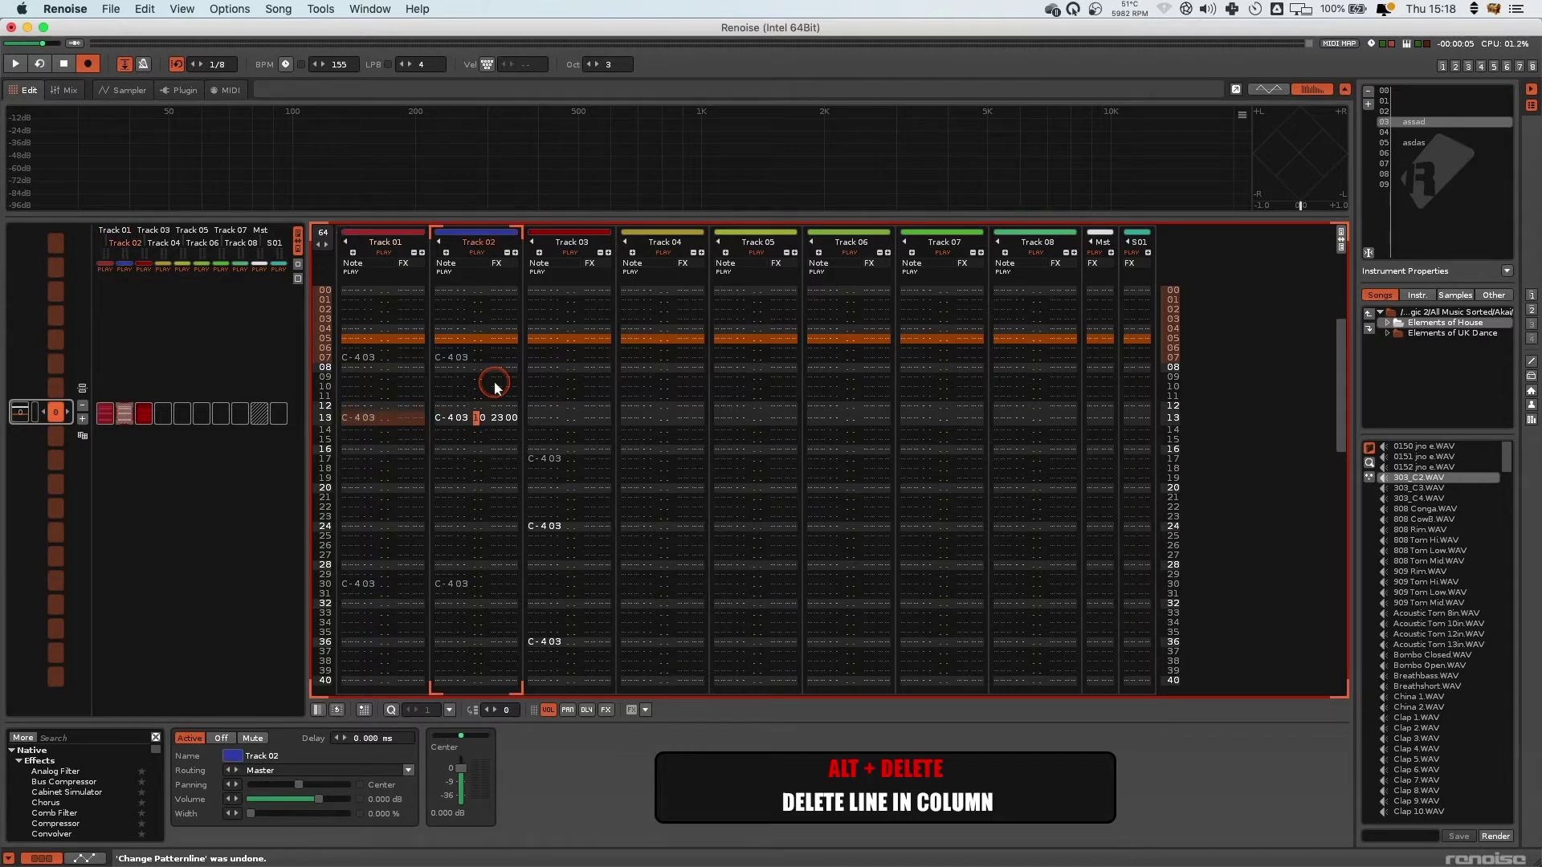
key("Delete")
key("Right")
key("Right")
key("Delete")
key("super+z")
key("super+z")
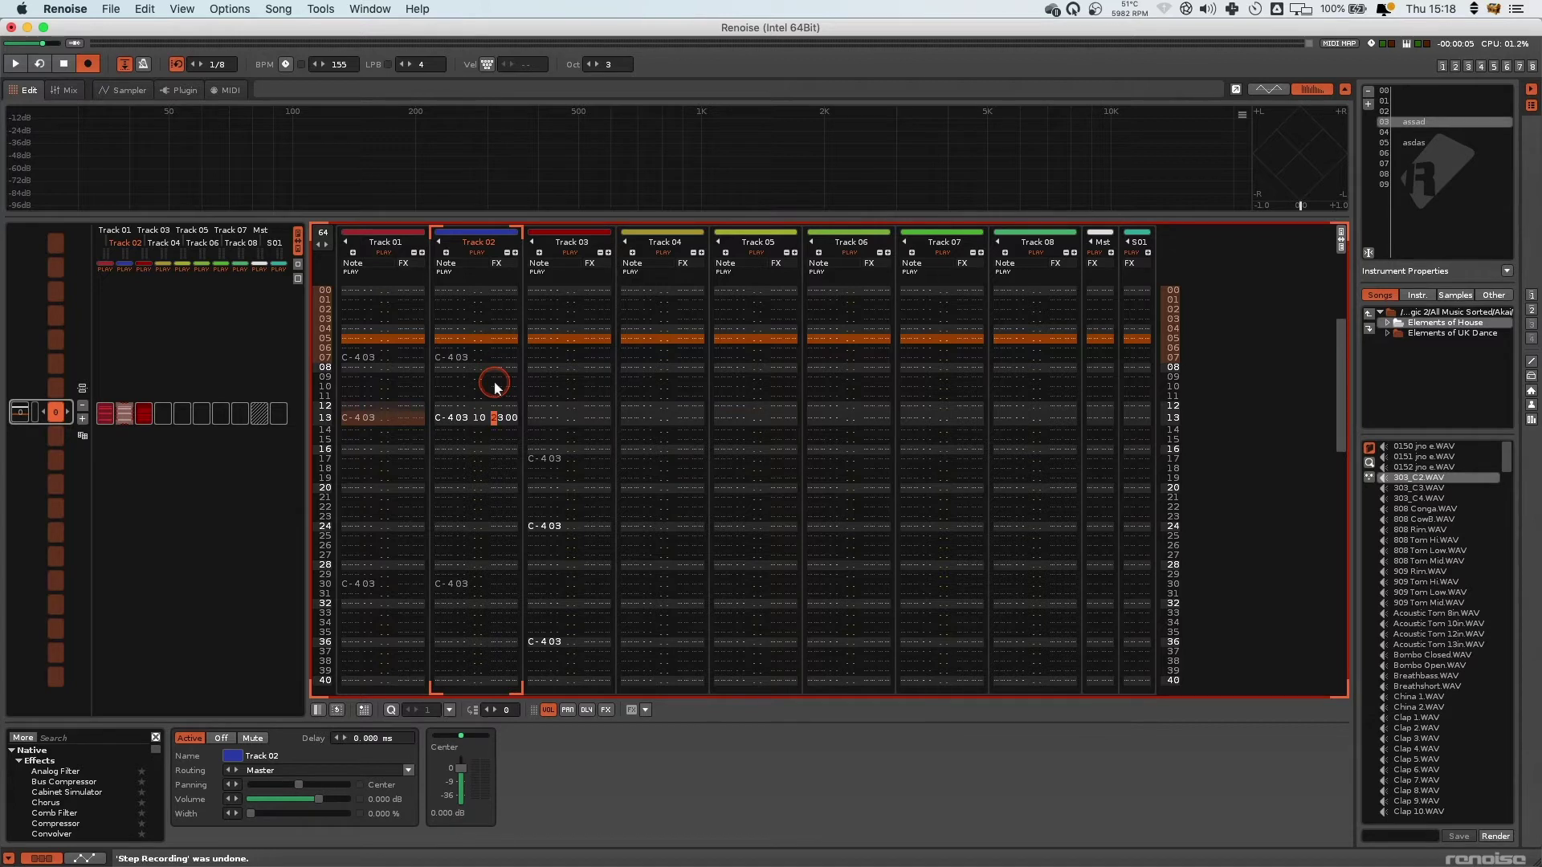
- Select the full line 13 in Track 02 and paste a copy of it at line 24 of the same track
key("Left")
key("Left")
key("Left")
key("Left")
key("shift+Right")
key("Down")
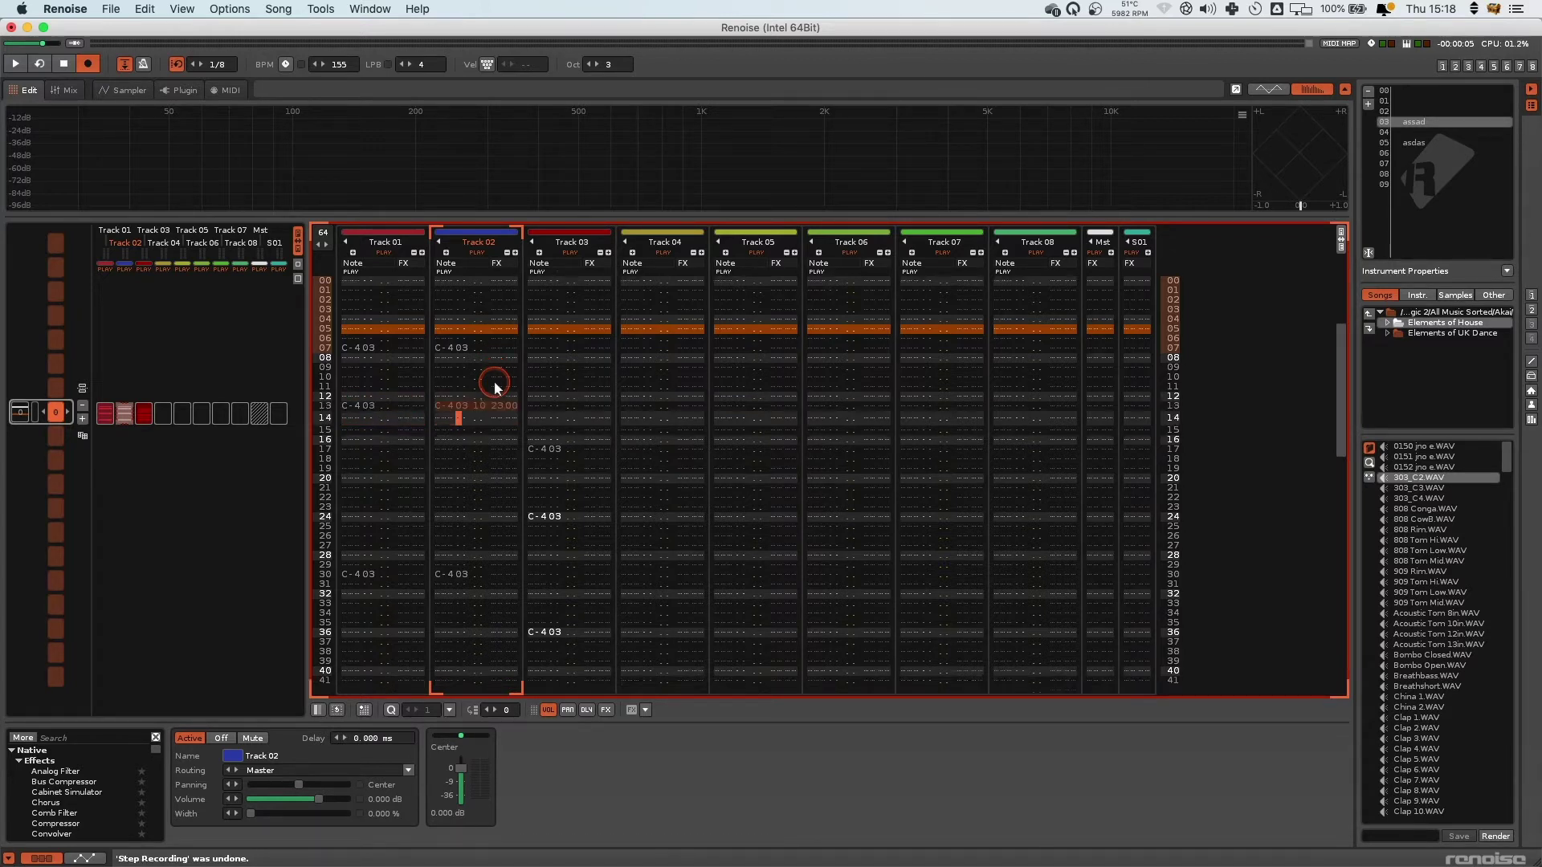
key("Down")
key("Down")
key("Down")
key("Down")
key("Down")
key("Down")
key("Down")
key("Down")
key("Down")
key("Down")
key("super+v")
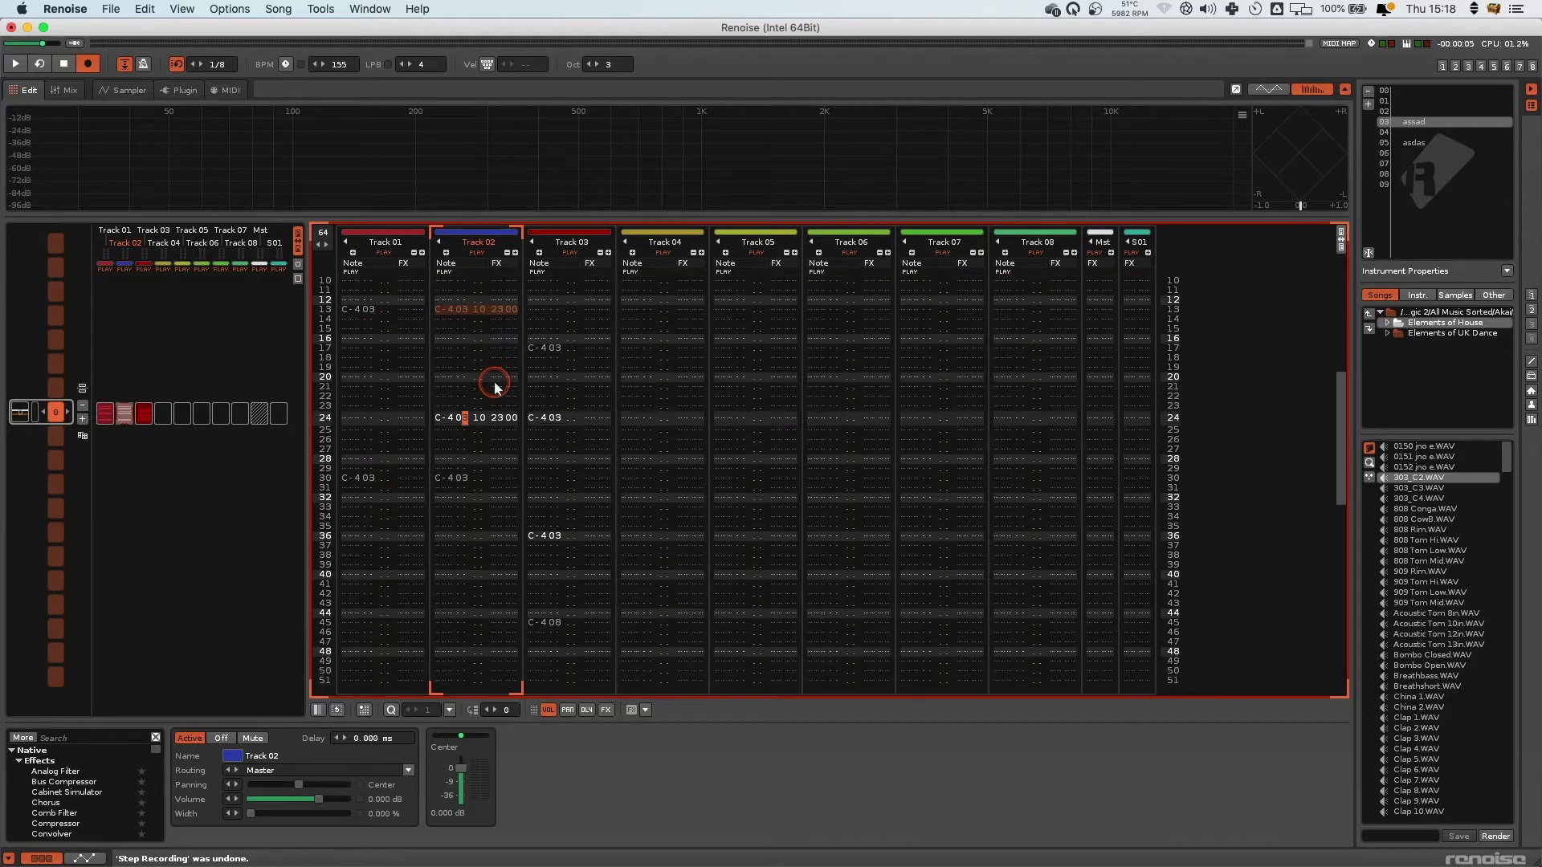
- Set the volume on line 24 of Track 02 to 80 and select the volume column from there up to line 12
key("Right")
key("shift+Right")
key("shift+Up")
key("shift+Up")
key("shift+Up")
key("shift+Up")
key("shift+Up")
key("shift+Up")
key("shift+Up")
key("shift+Up")
key("shift+Up")
key("shift+Up")
key("shift+Up")
key("shift+Up")
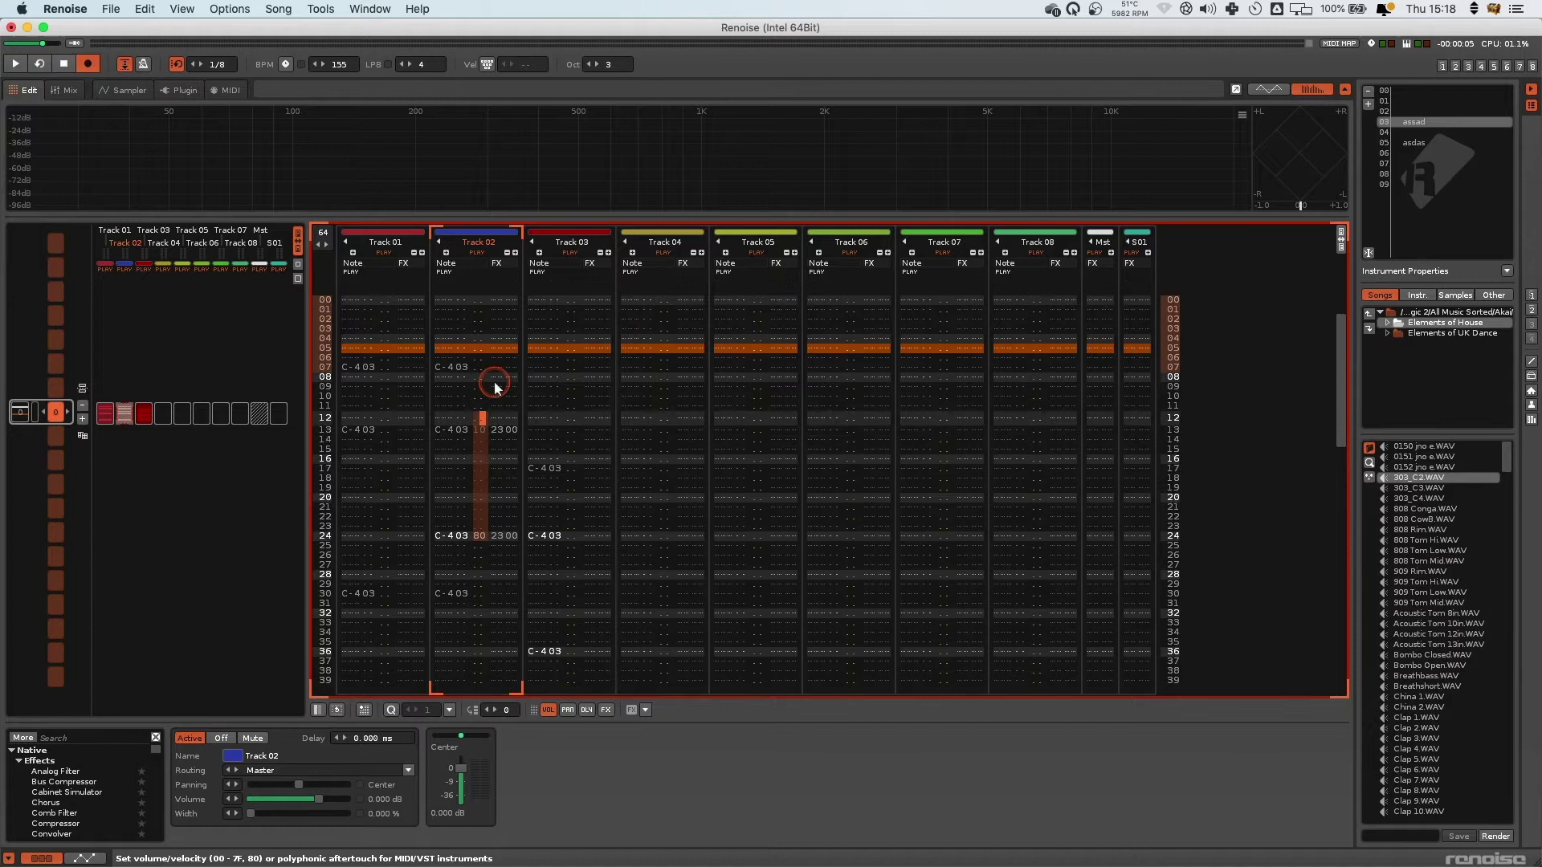
- Interpolate the Track 02 volume from 10 on line 13 to 80 on line 24, first linearly and again along a curve
left_click(475, 426)
type("10")
left_click(508, 518)
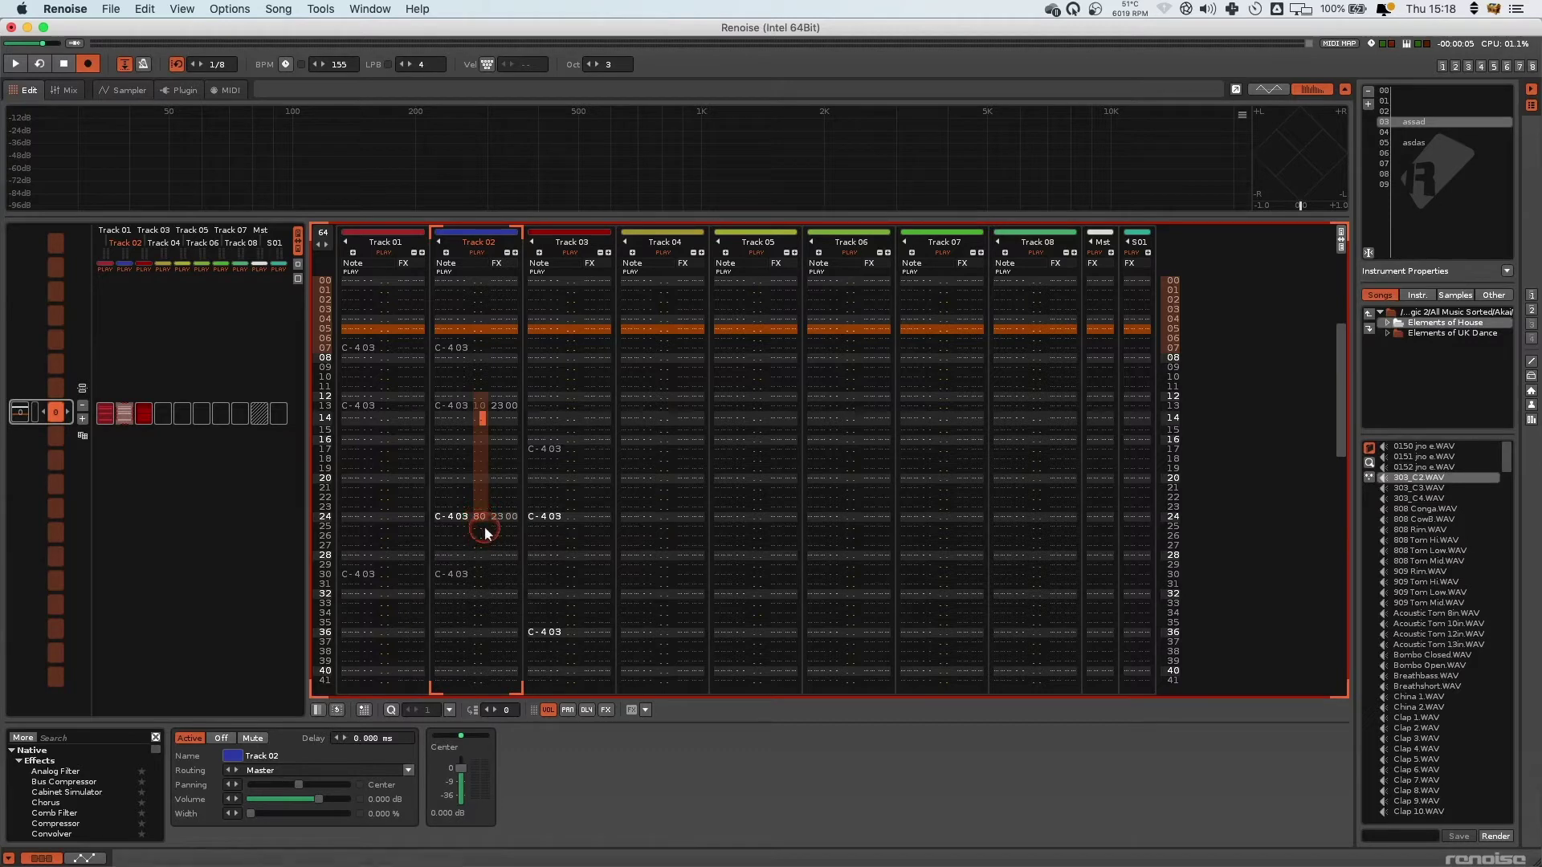
left_click(477, 405)
left_click(476, 416)
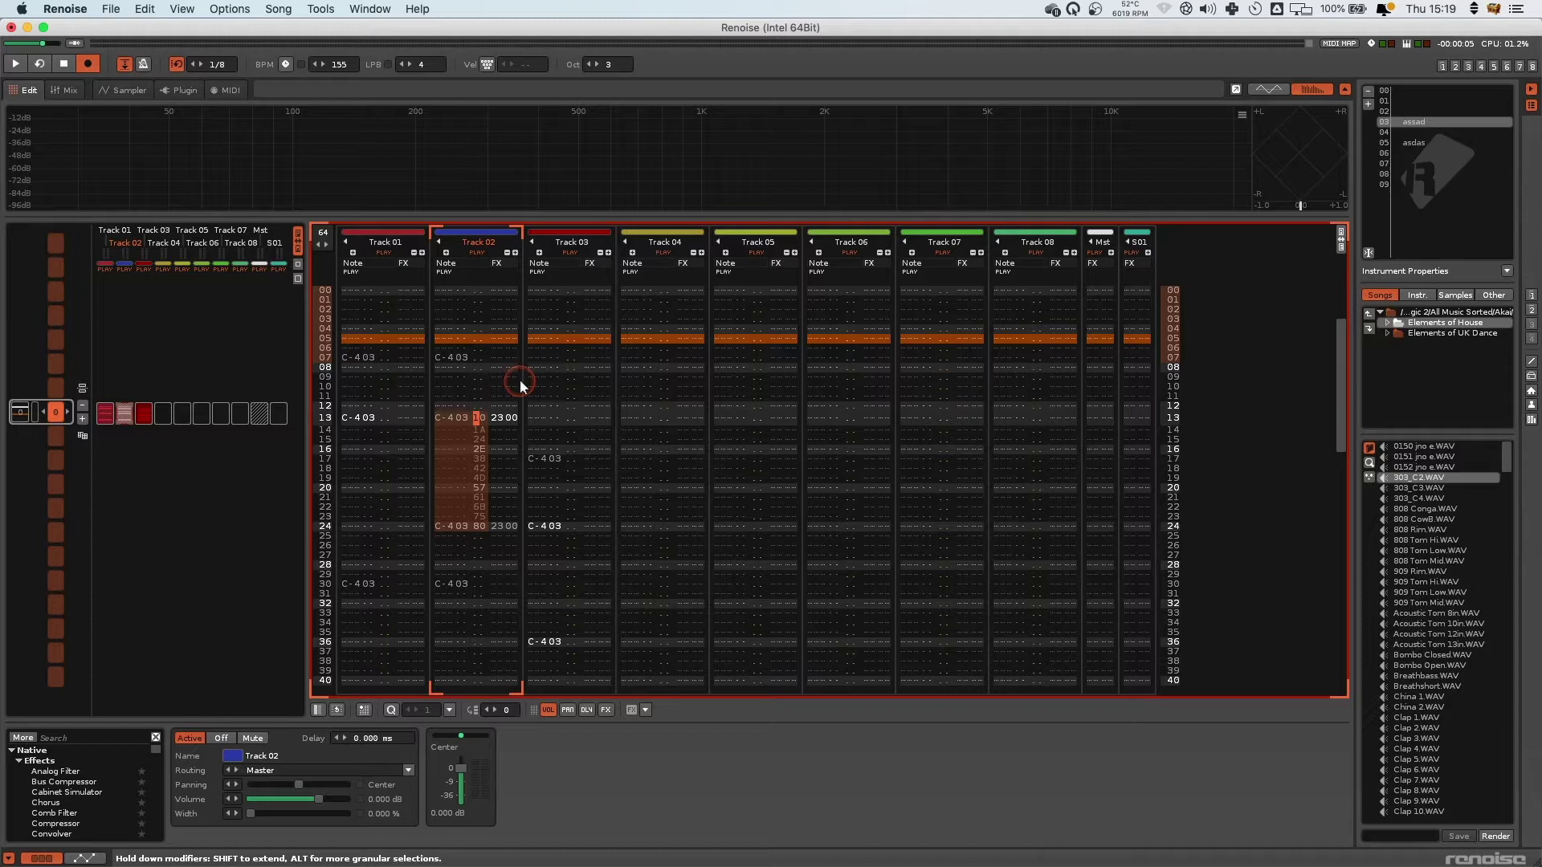
key("super+shift+i")
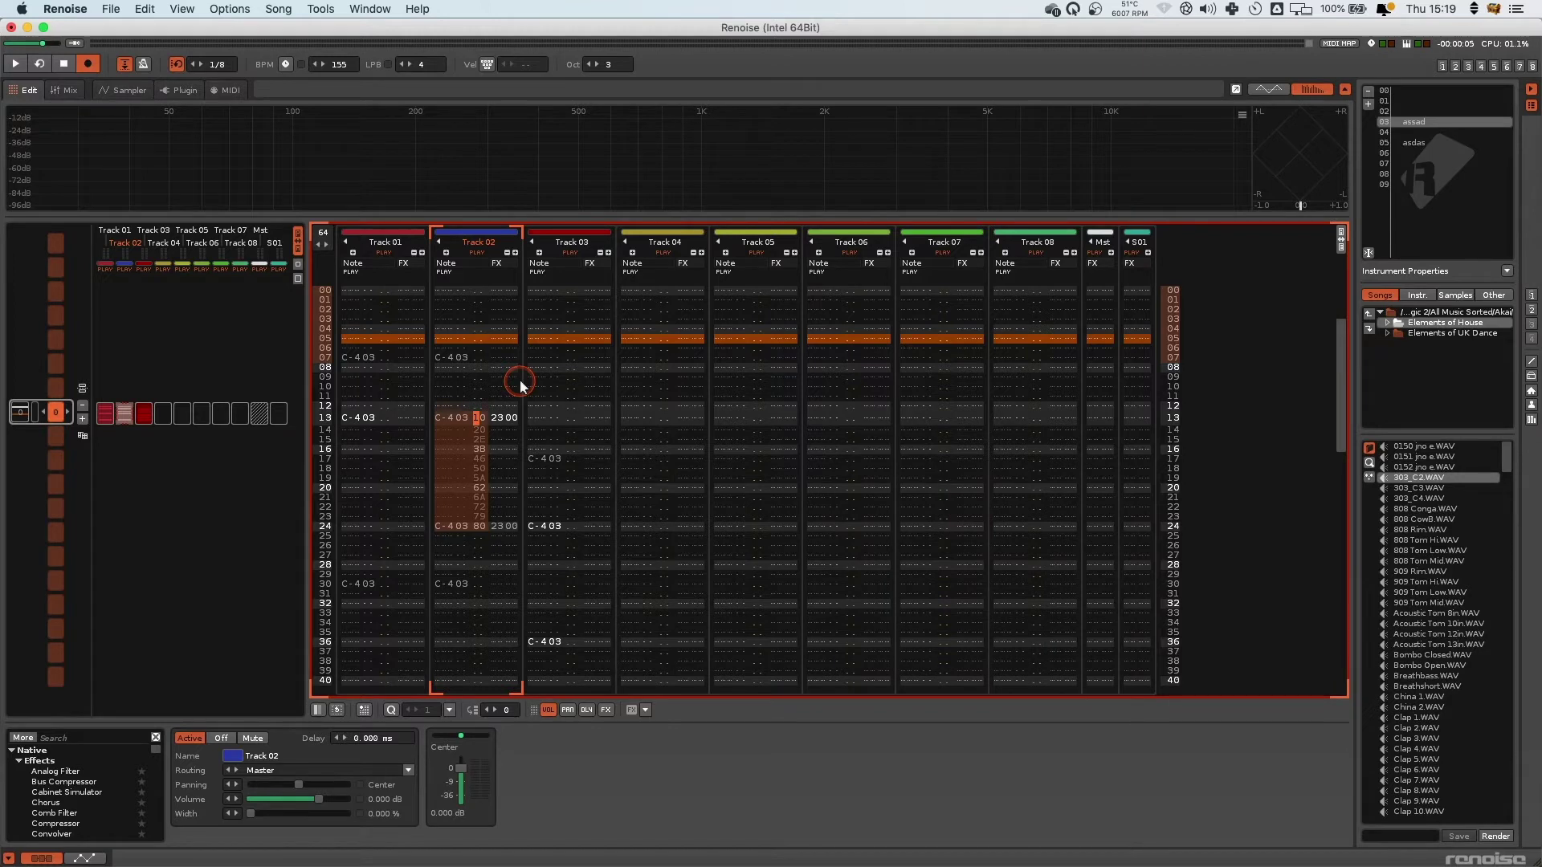
- Delete the interpolated volume values on lines 14 to 23 of Track 02
left_click(477, 526)
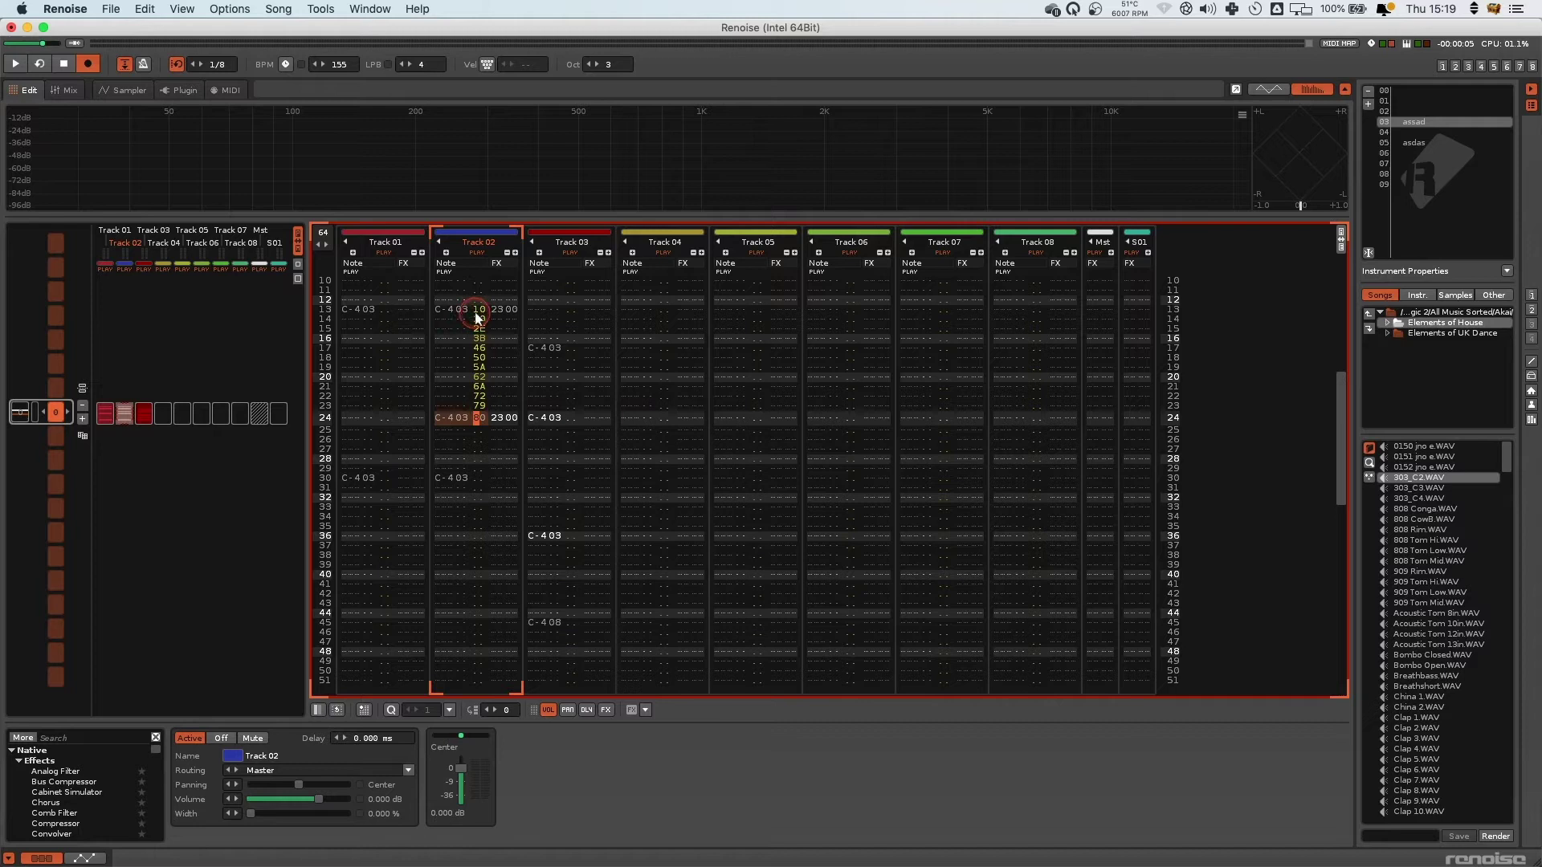
scroll(485, 331, "up", 2)
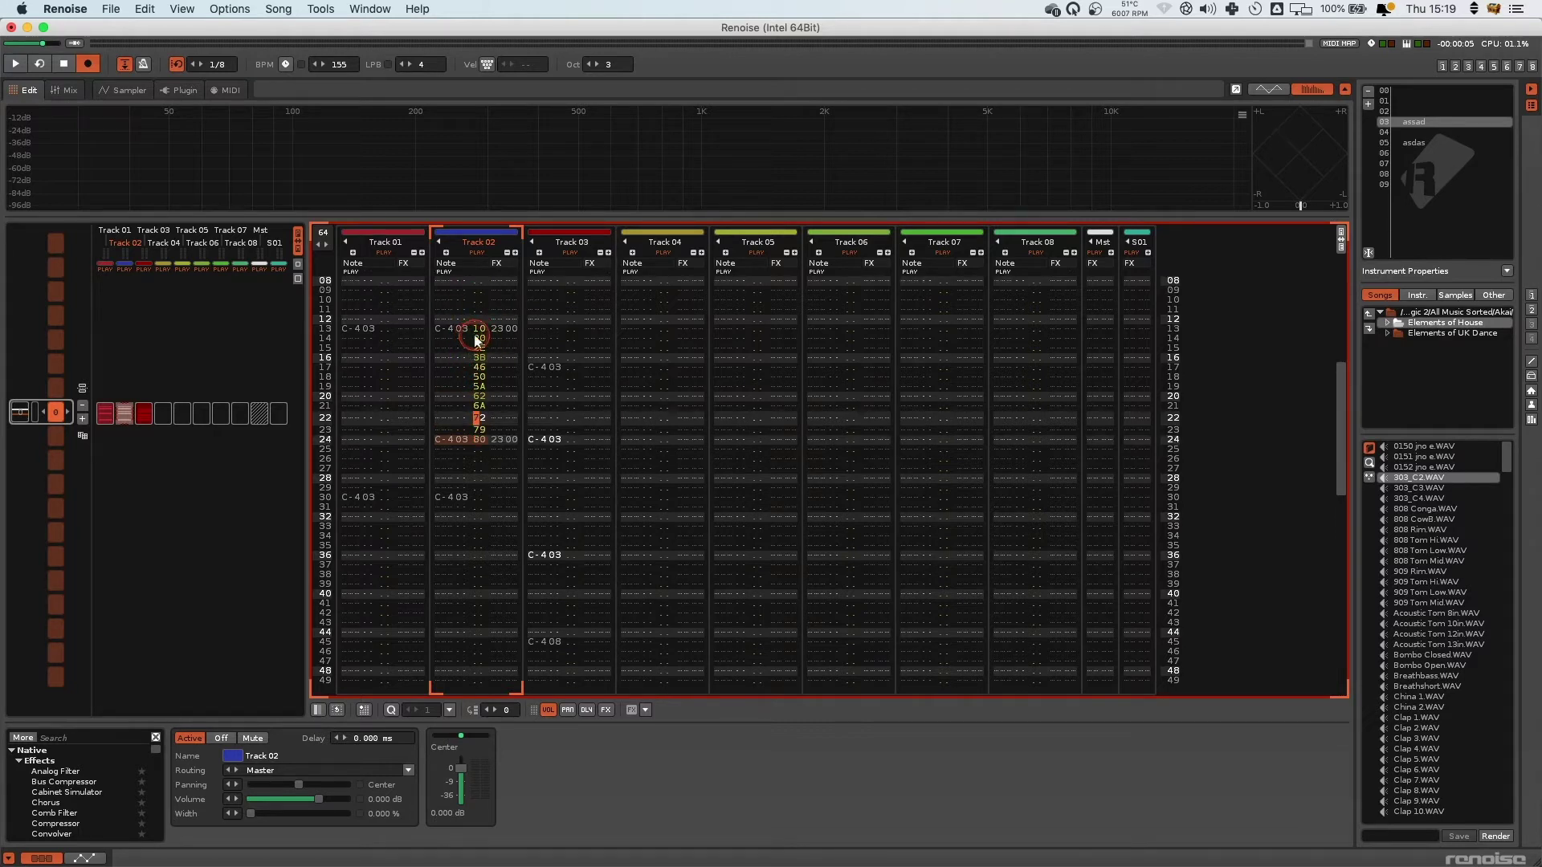
left_click_drag(476, 339, 496, 419)
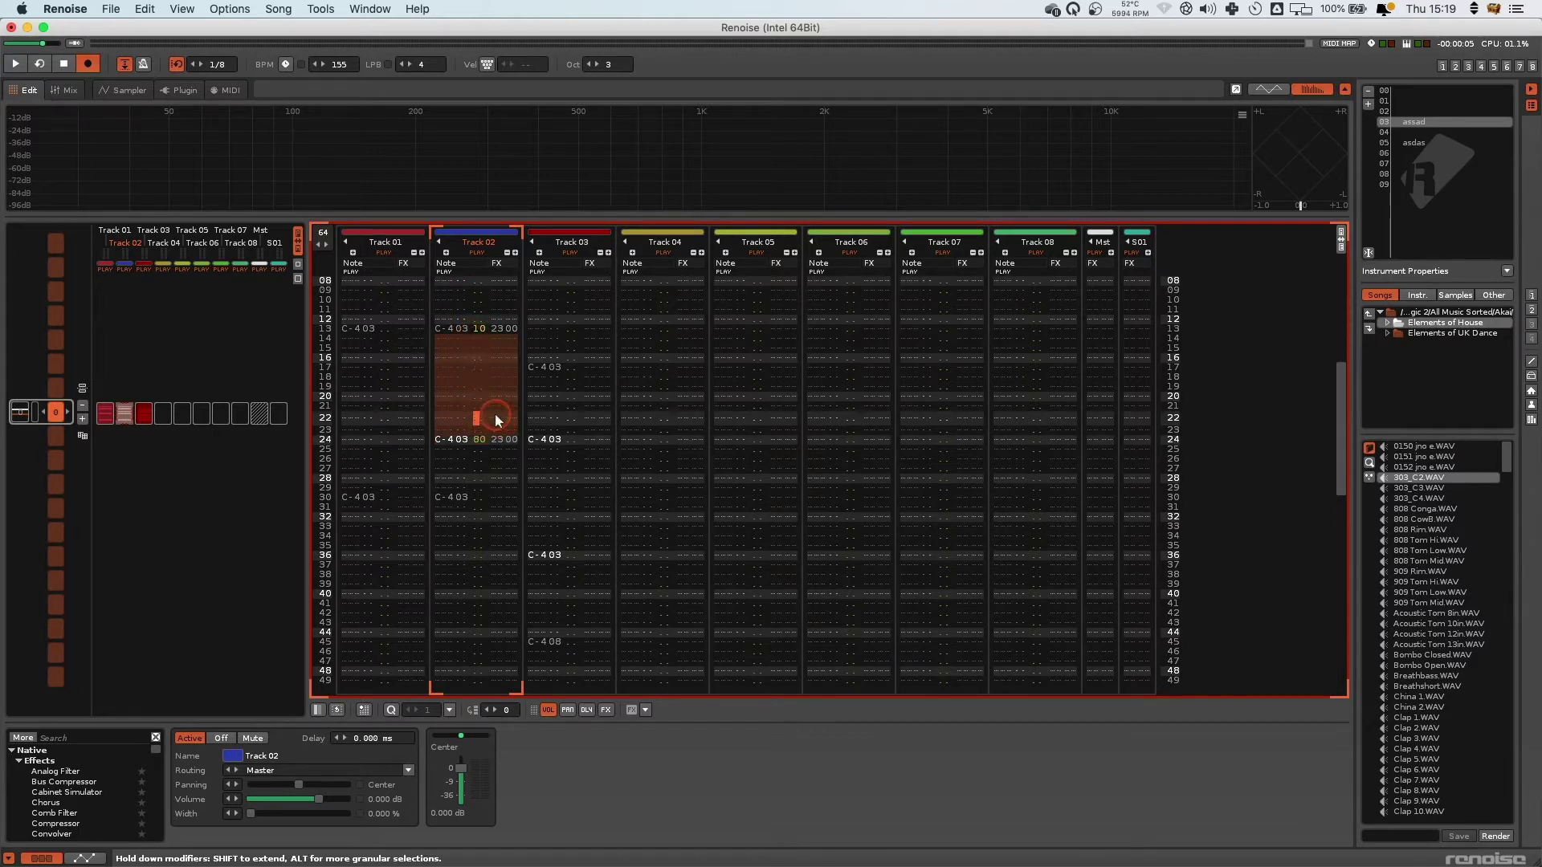
- Transpose the note on line 13 of Track 02 by semitones to E-4
left_click(477, 396)
scroll(495, 354, "up", 7)
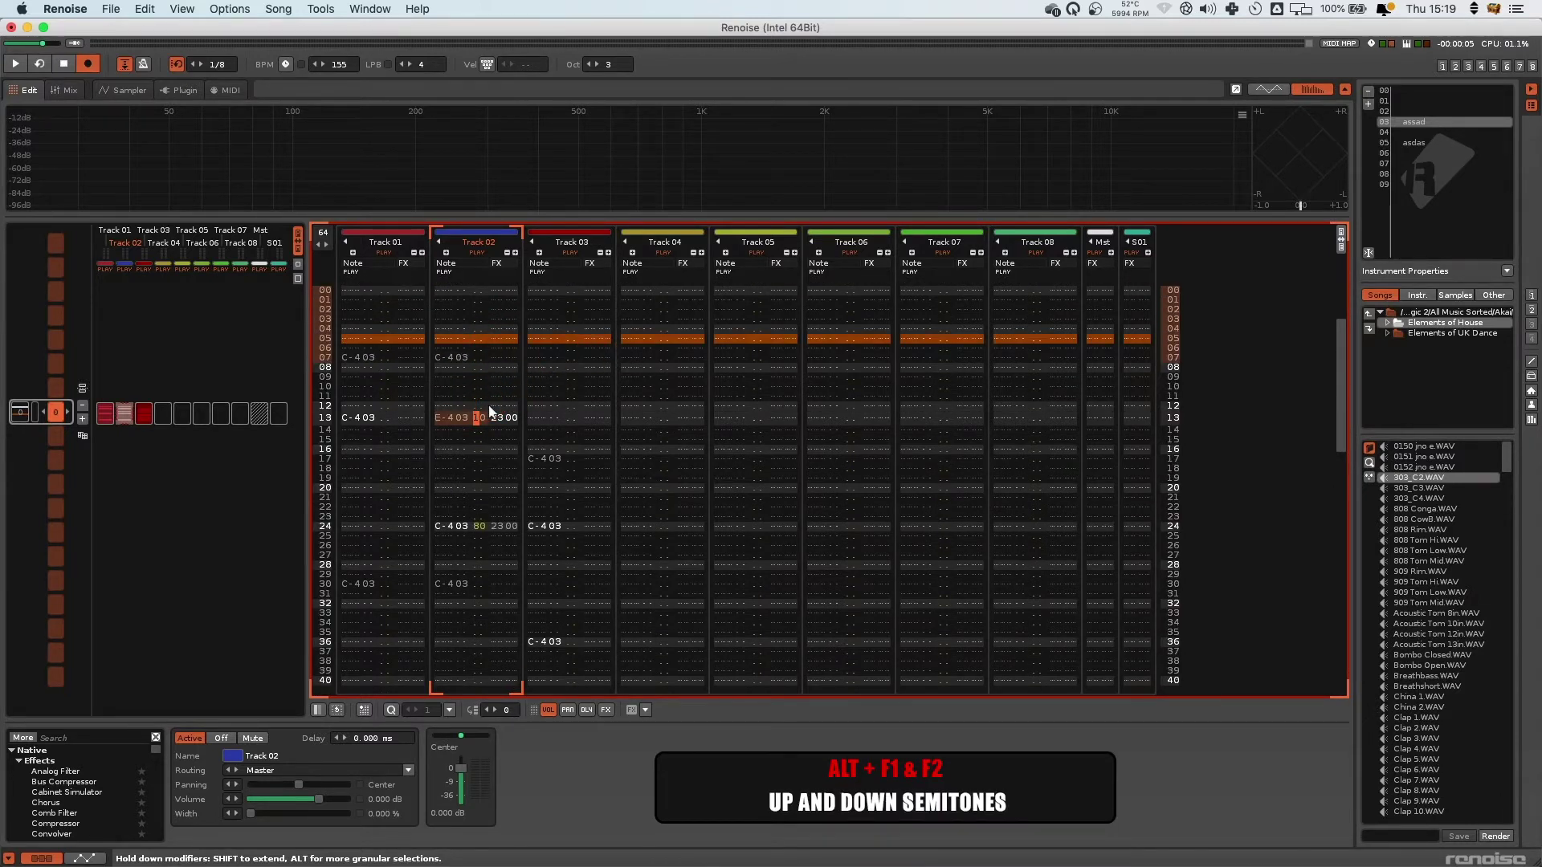
left_click(443, 419)
key("alt+F1")
key("alt+F2")
- Transpose the note on line 07 of Track 02 by semitones to D-3
left_click(465, 359)
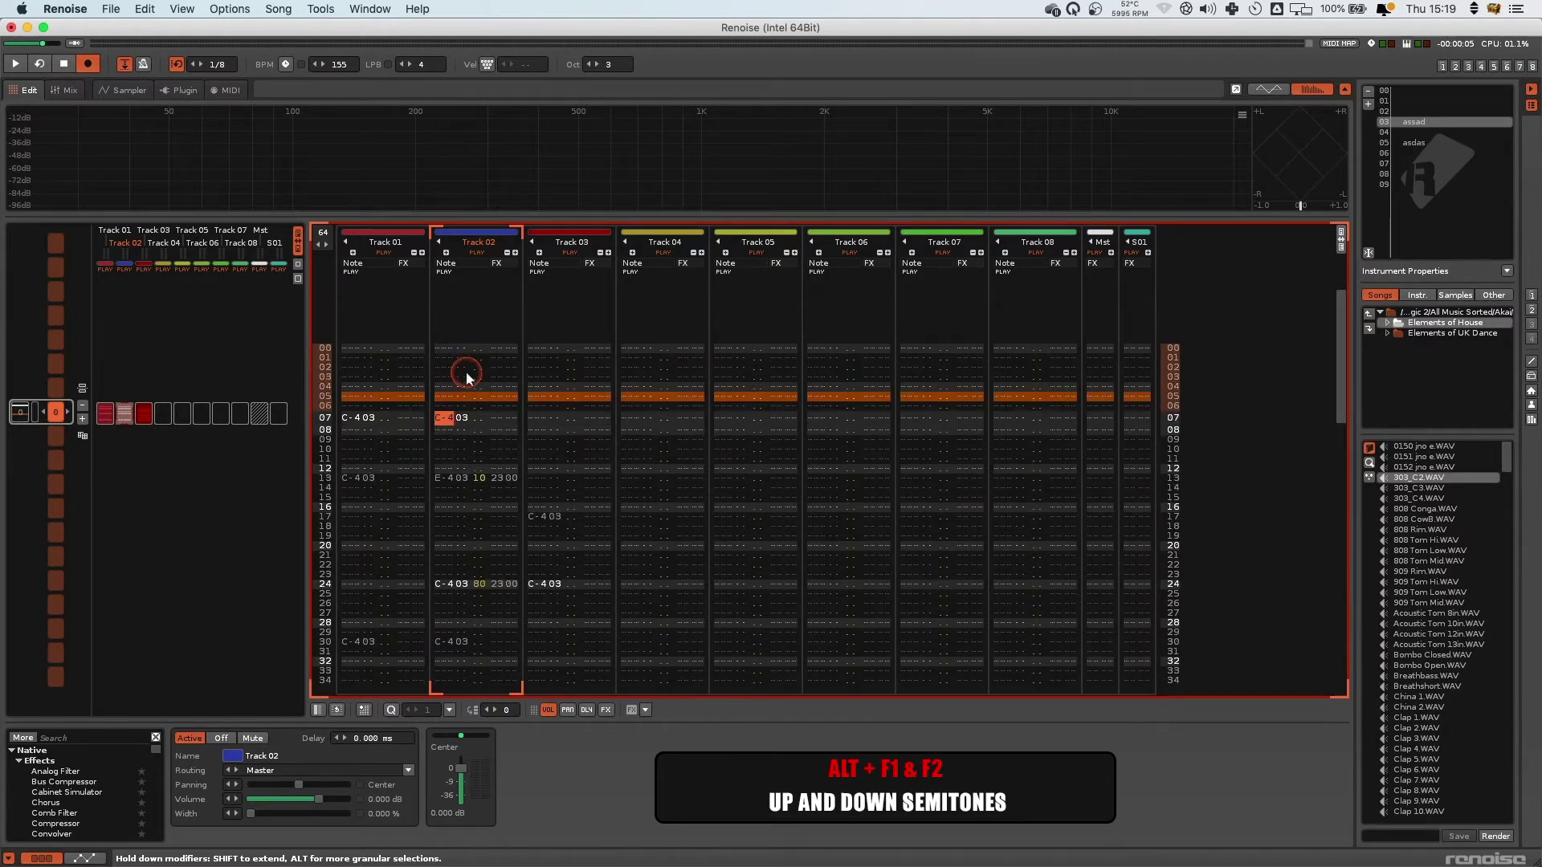
key("alt+F2")
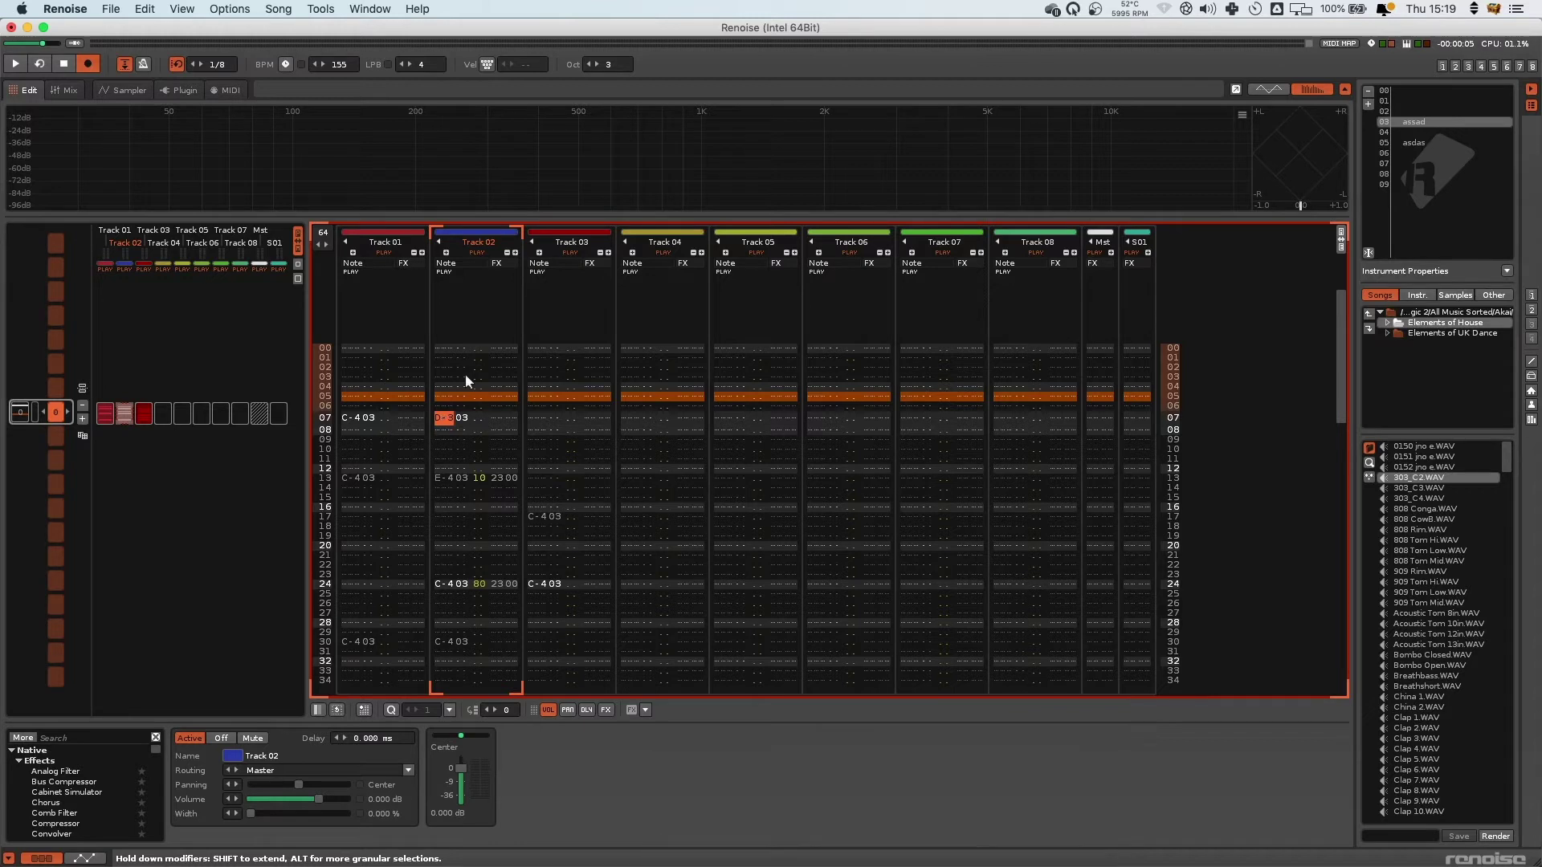
key("alt+F1")
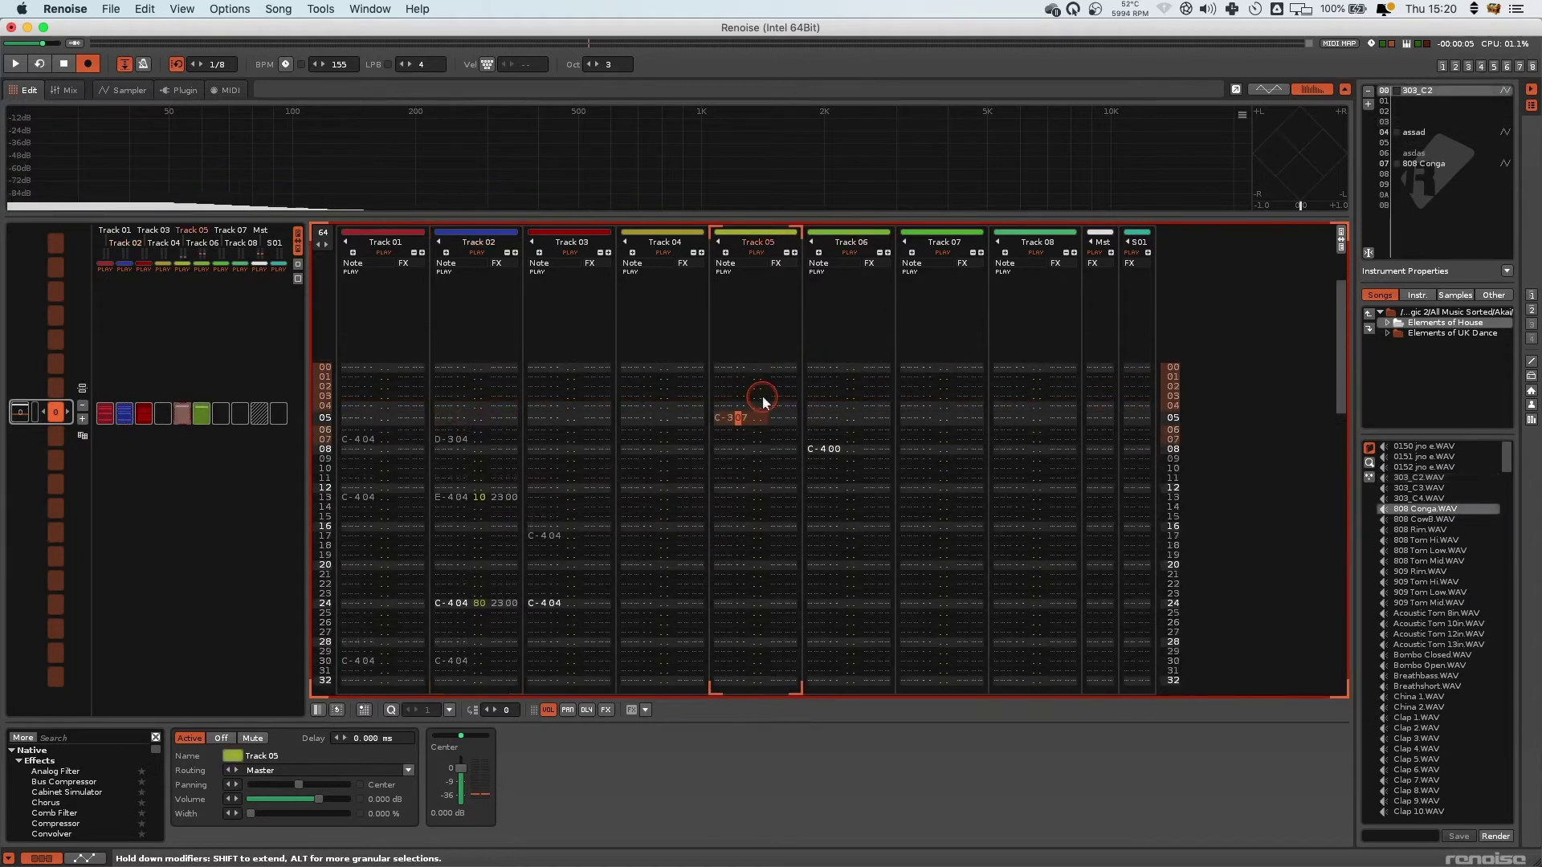
- Make 808 Conga the current instrument from its note on line 05 of Track 05, and 303_C2 from the note on line 08 of Track 06
scroll(762, 396, "up", 4)
scroll(762, 397, "down", 1)
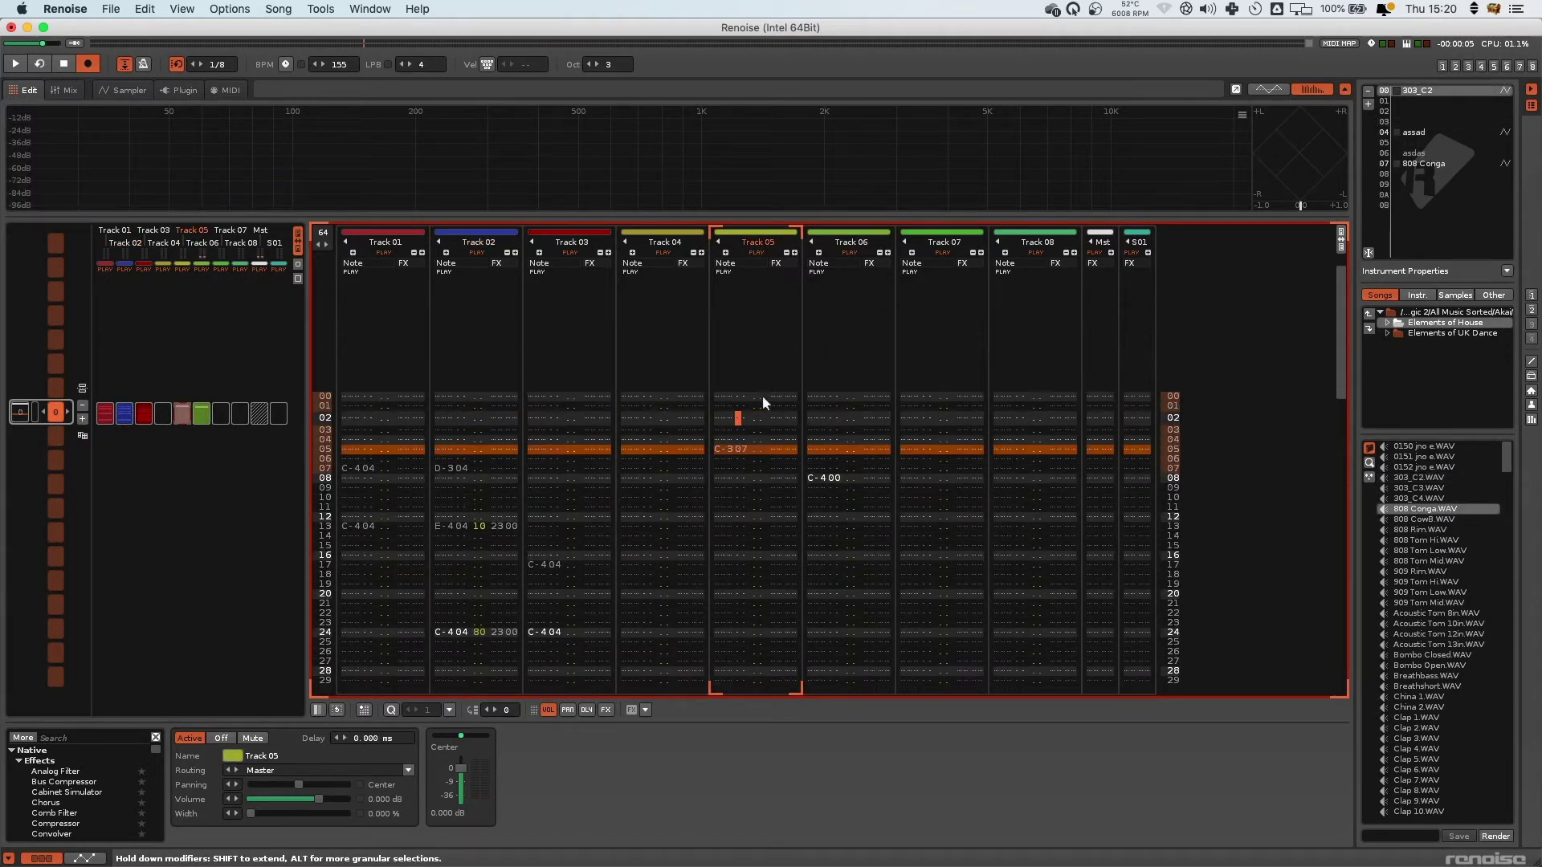
scroll(763, 397, "down", 3)
key("shift+Return")
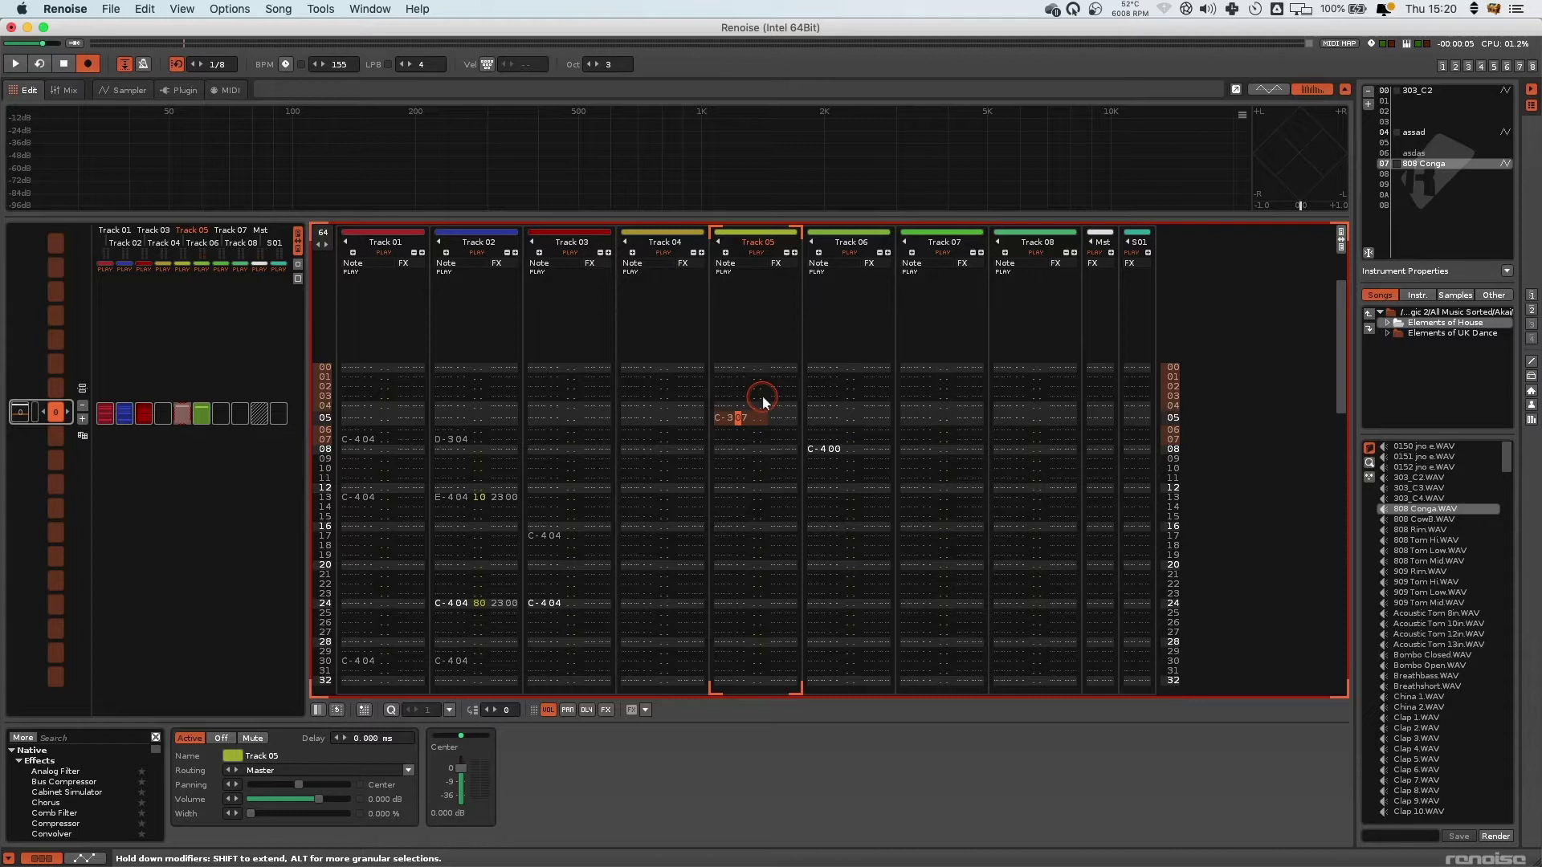
left_click(834, 449)
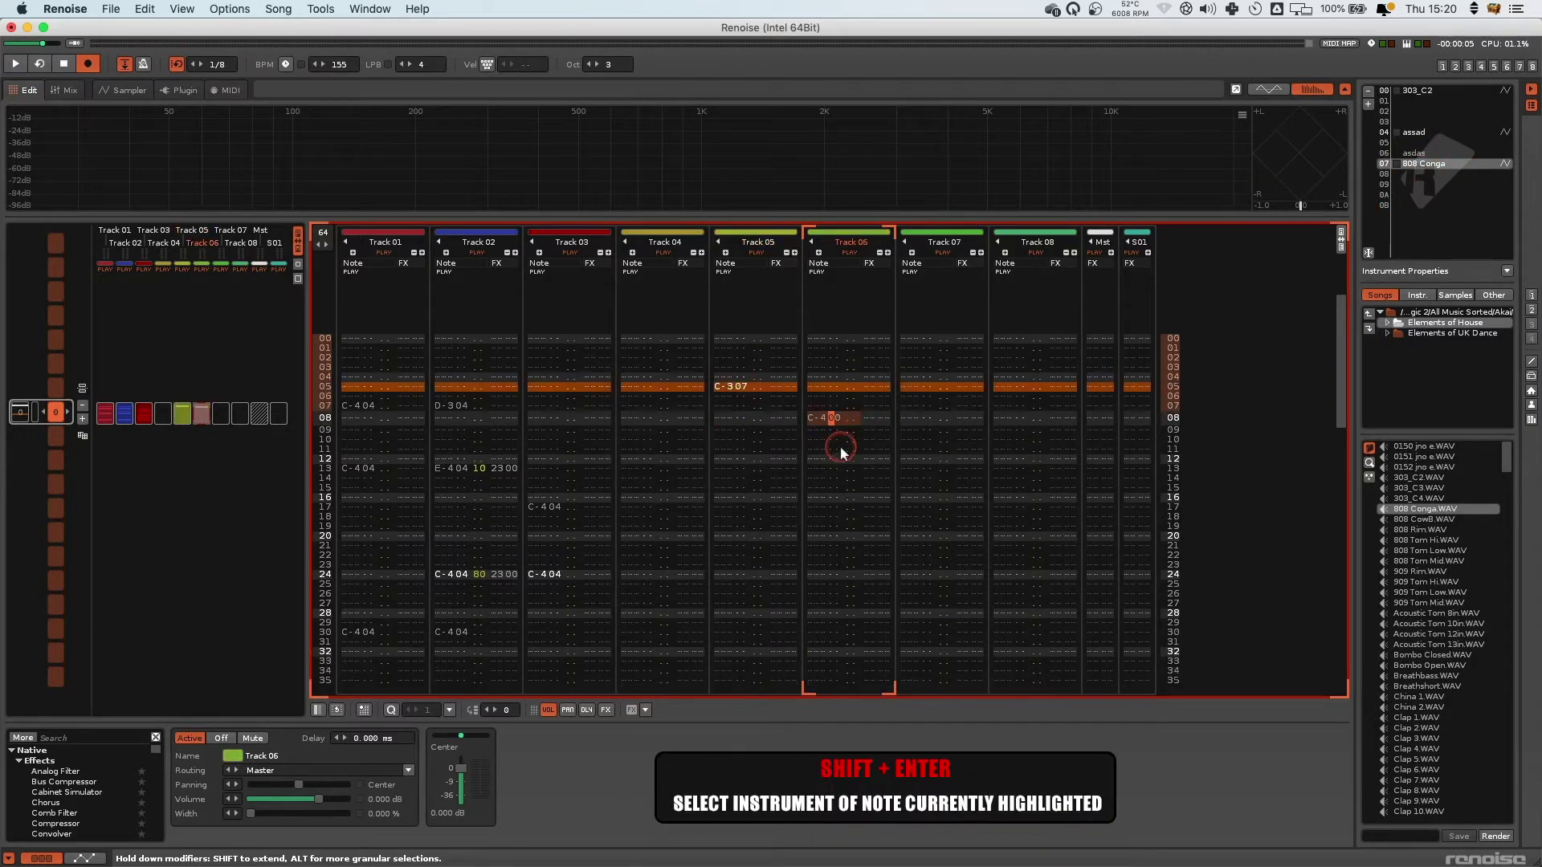
key("shift+Return")
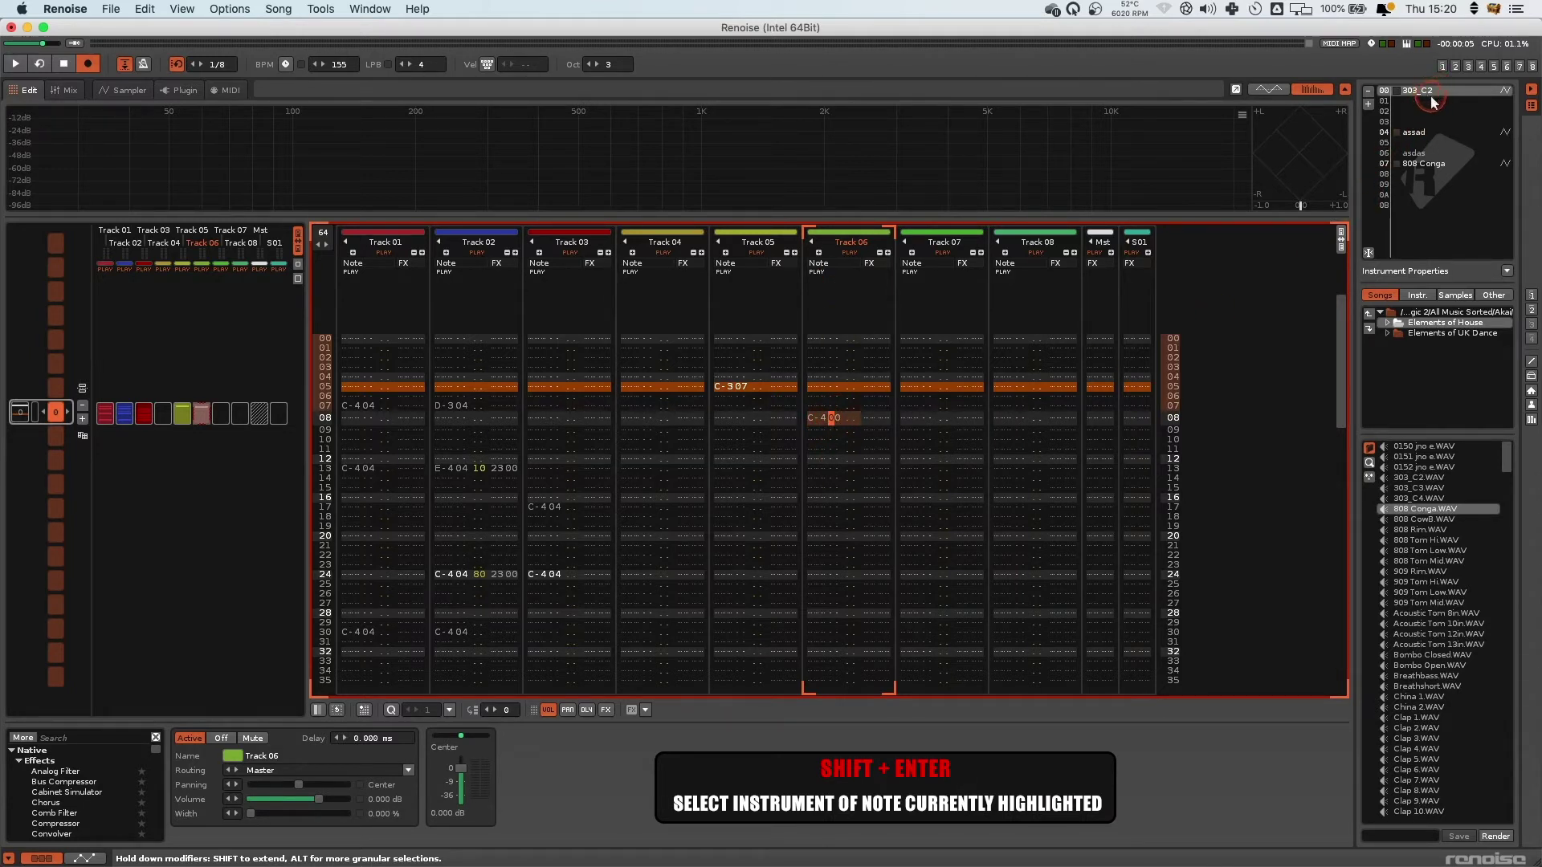
- Capture the 808 Conga instrument again from the Track 05 note and open its waveform in the Sampler
left_click(757, 373)
key("shift+Return")
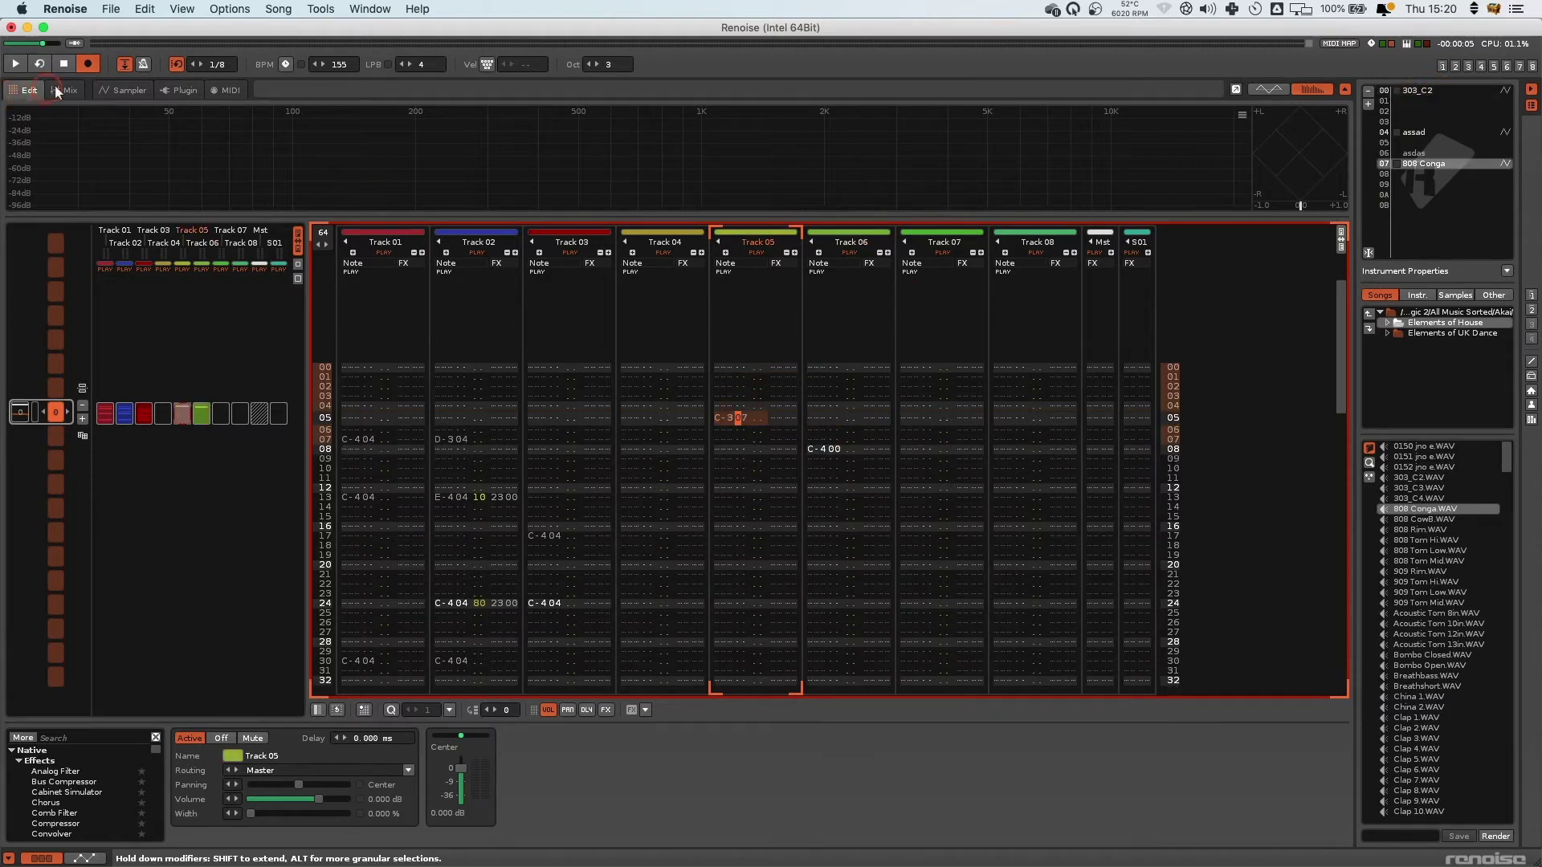
left_click(122, 89)
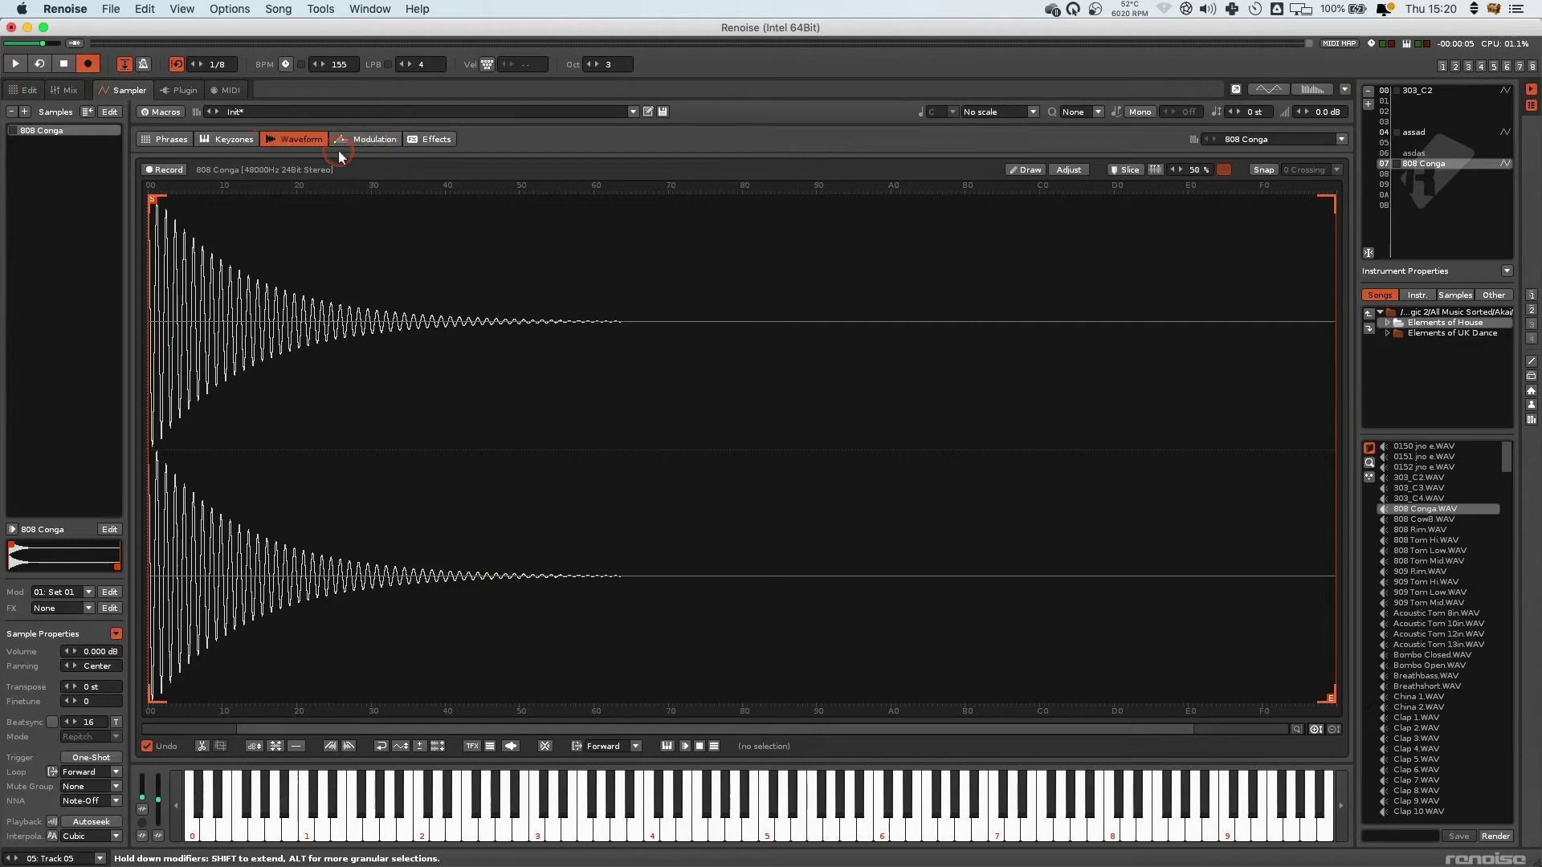
- Return to the pattern editor and move the cursor to the instrument number of the note on line 08 of Track 06
key("F1")
key("F2")
key("F3")
key("F1")
key("Down")
key("Down")
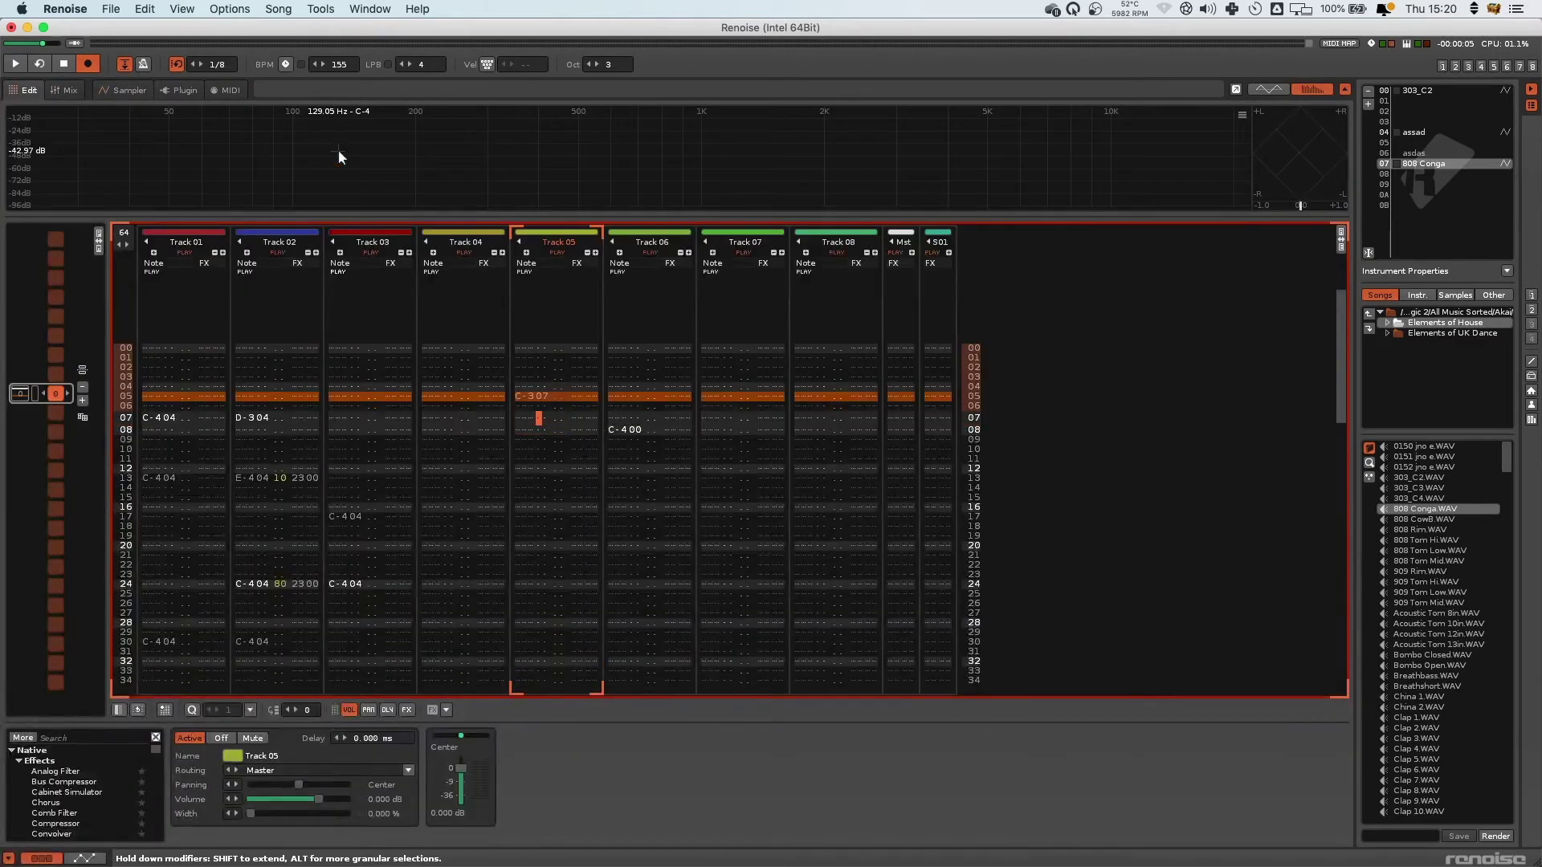
key("Right")
key("Right")
key("Right")
key("Right")
key("Right")
key("Right")
key("Right")
key("Down")
key("Right")
key("Right")
key("Right")
key("Right")
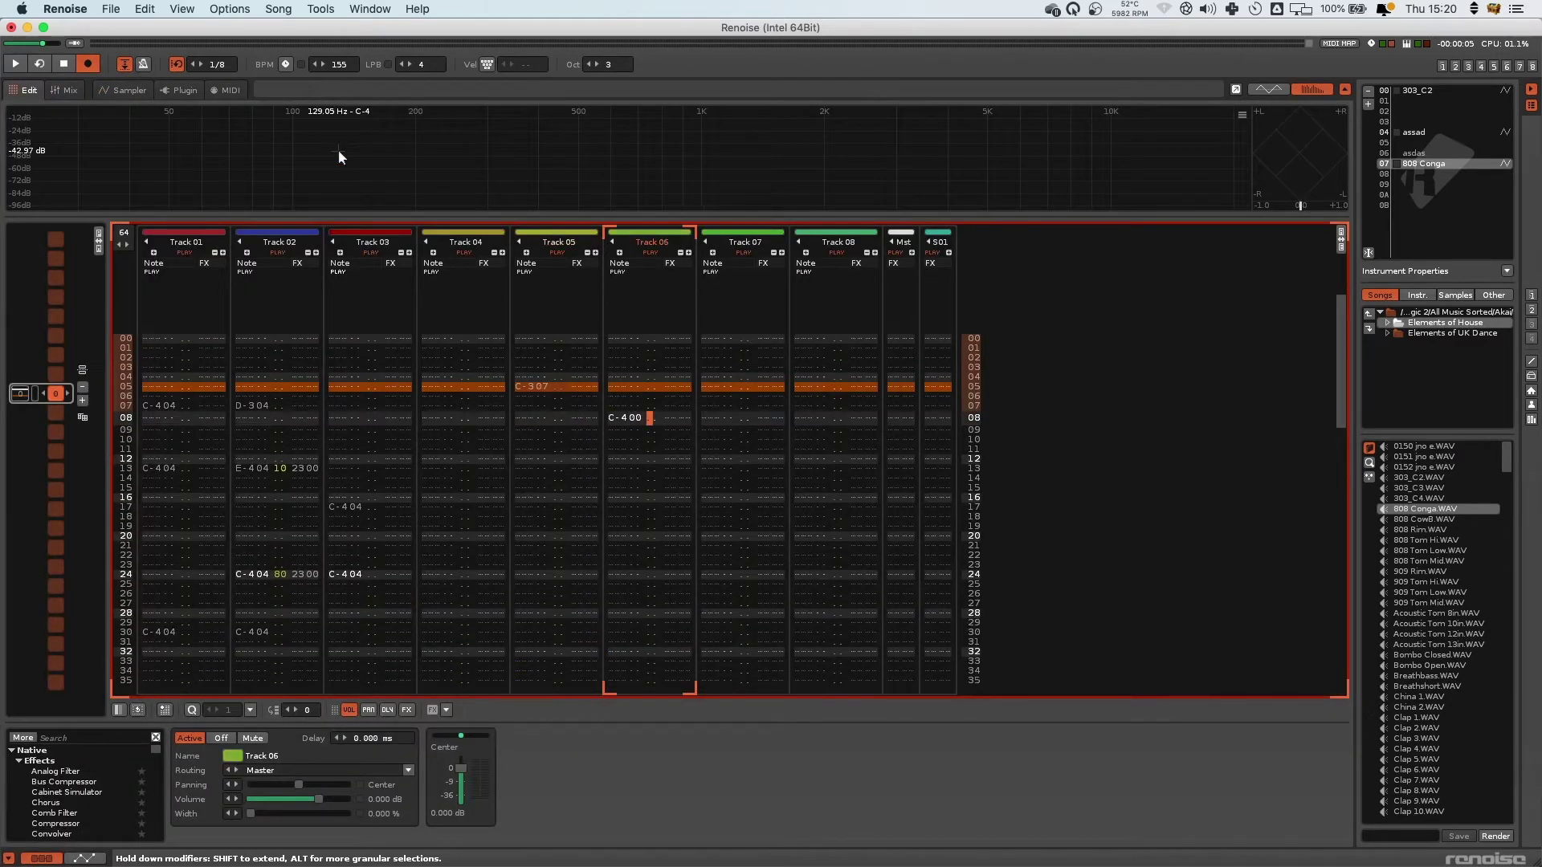
key("Left")
key("Left")
key("Left")
key("Up")
key("Right")
key("Down")
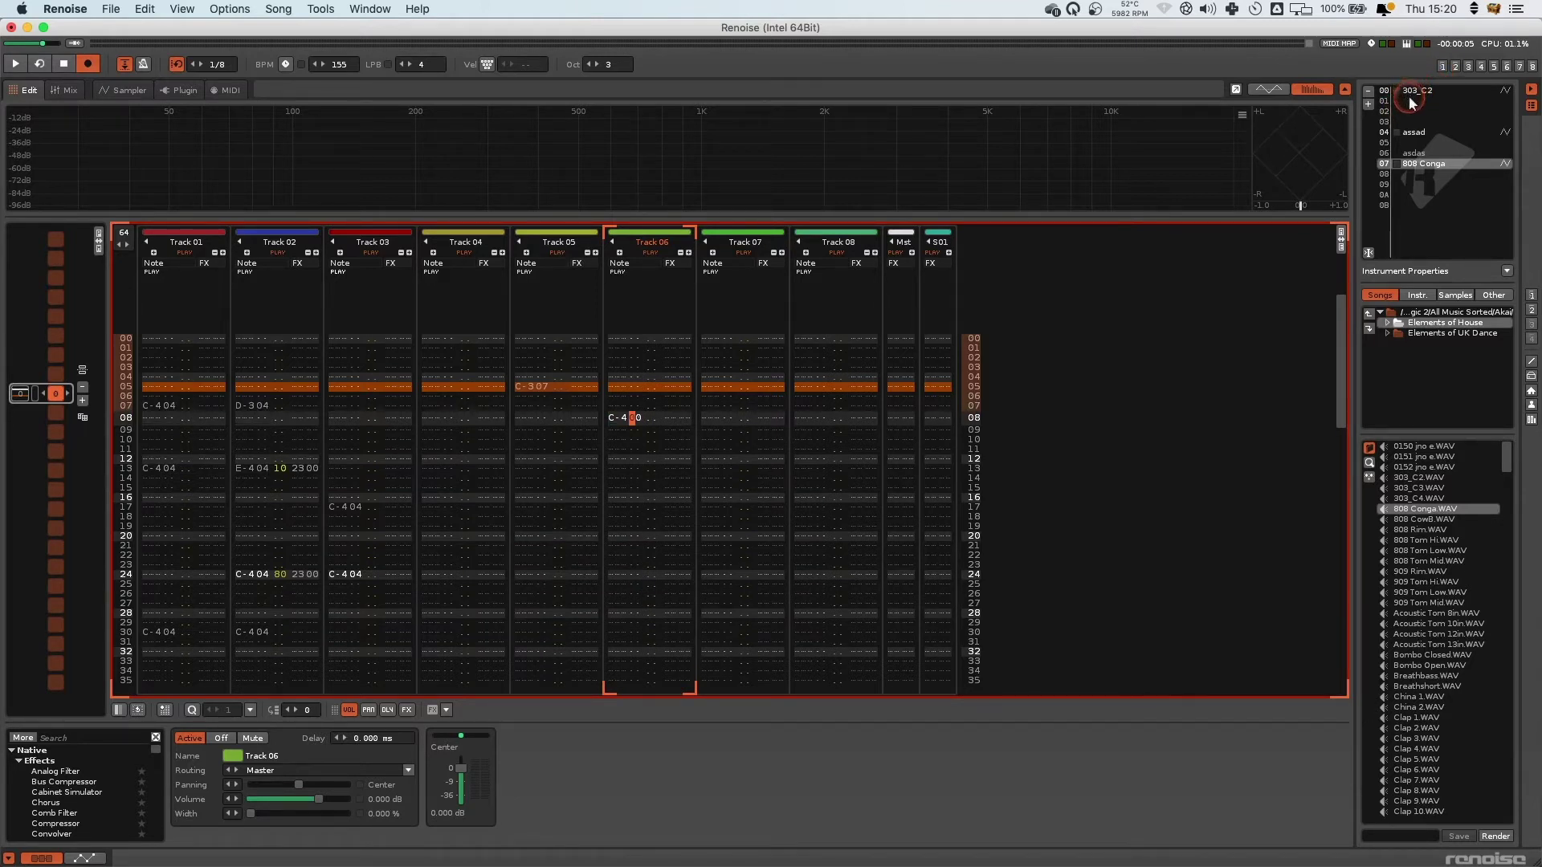
- Select an empty instrument slot, and switch to 303_C2 by capturing the instrument of the note on line 08 of Track 06
left_click(1429, 205)
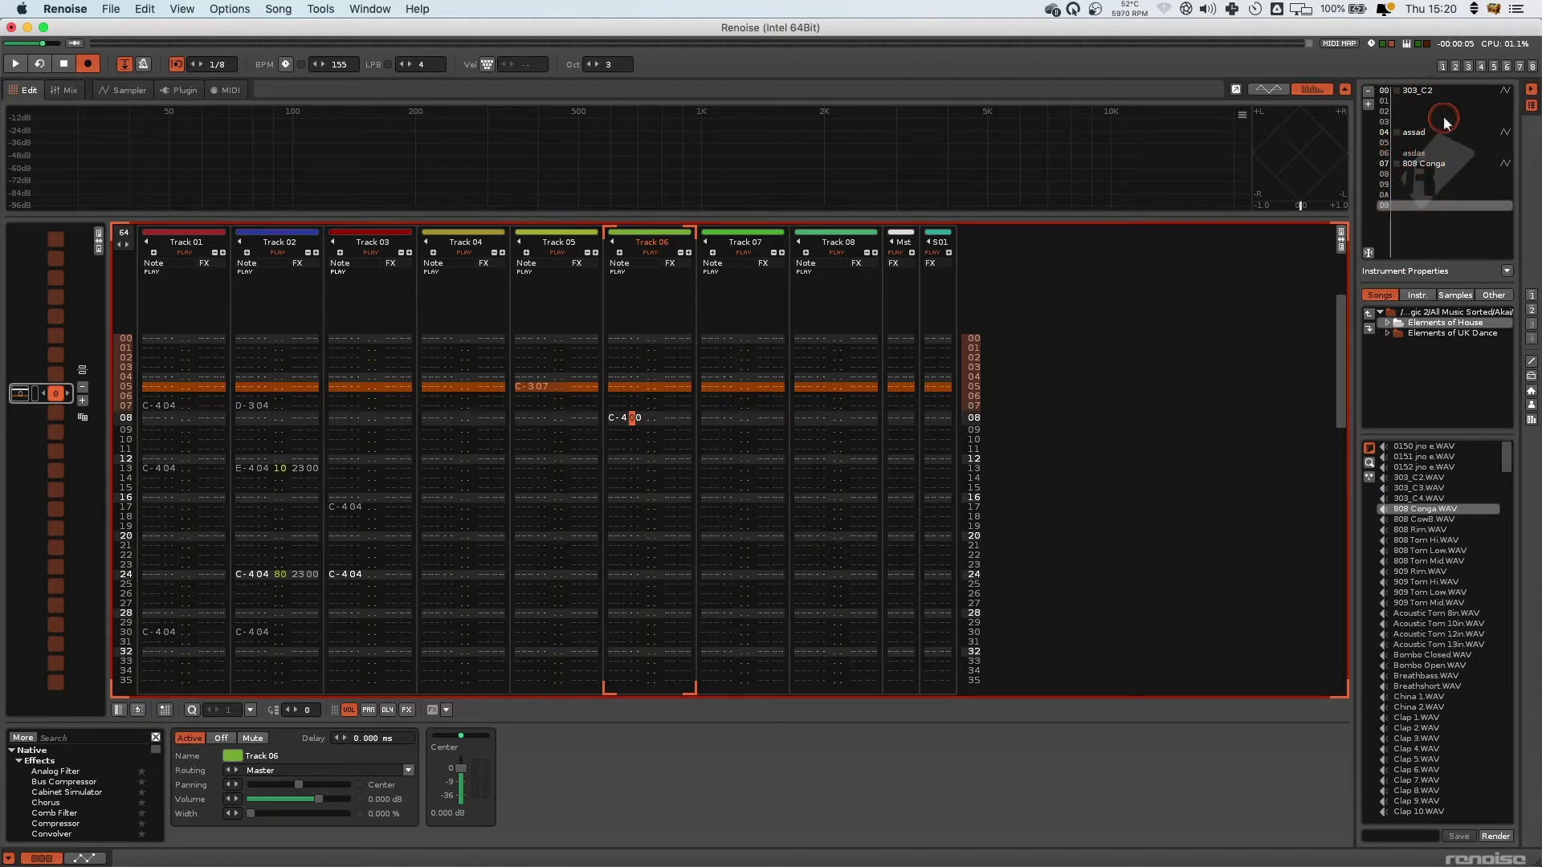
left_click(633, 416)
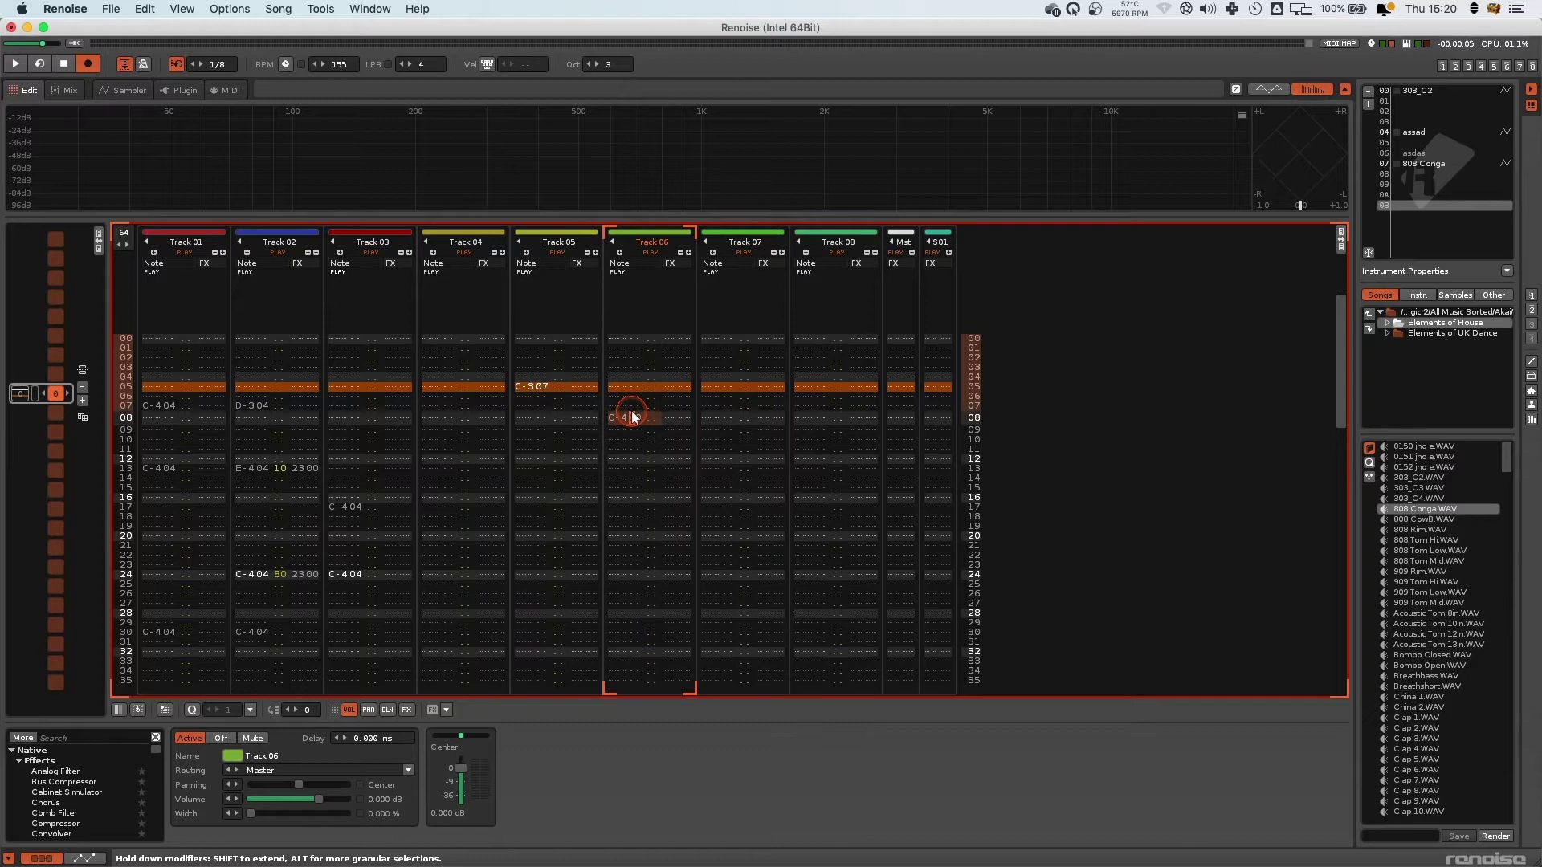
key("Return")
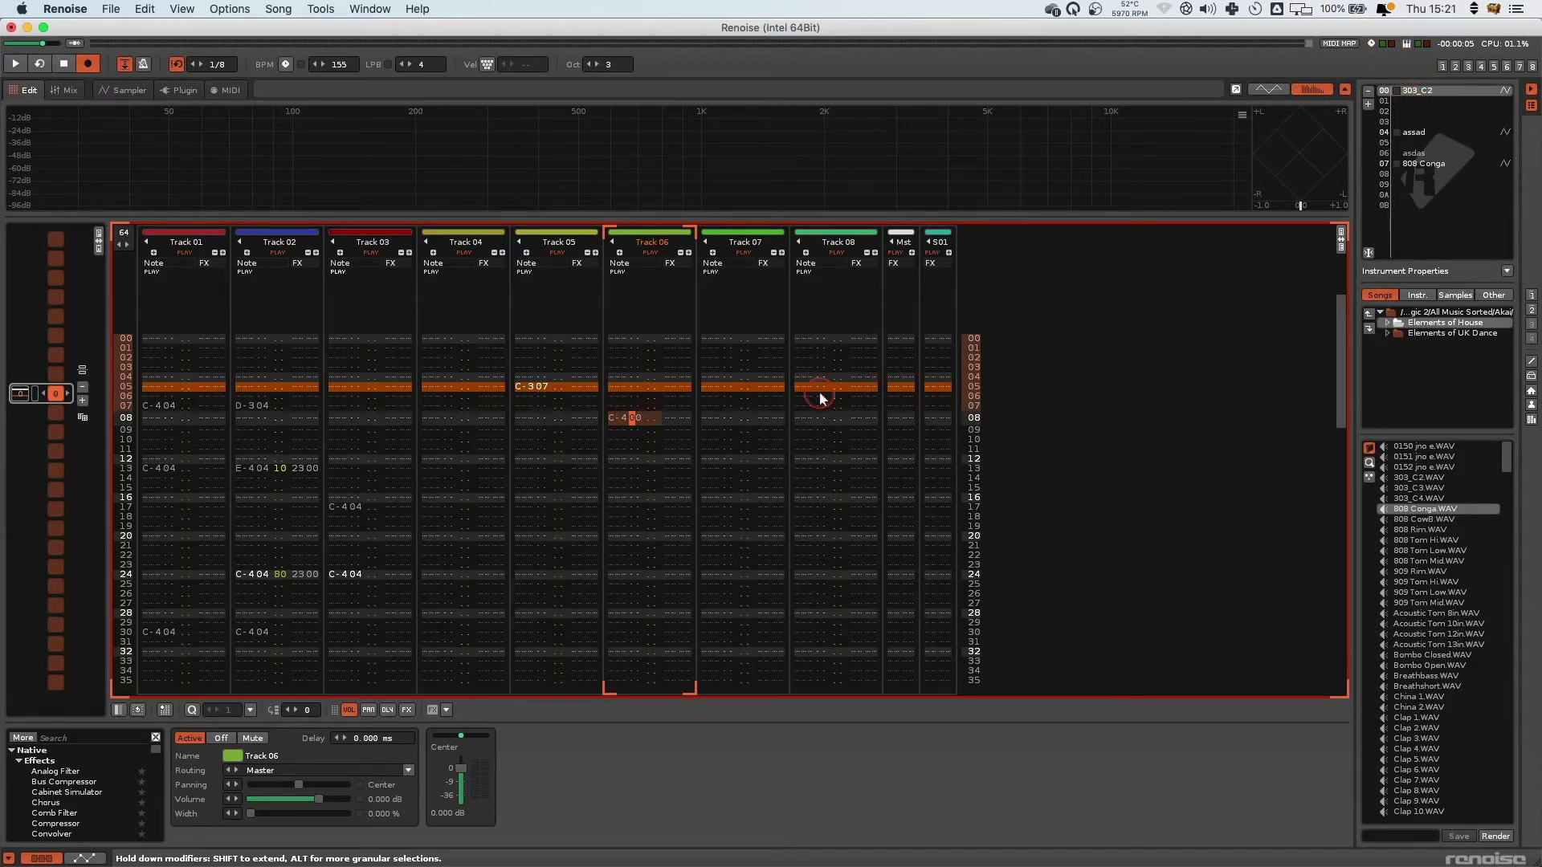
- Capture the instrument of the C-3 note on line 05 of Track 05 and show its sample in the Sampler
left_click(528, 379)
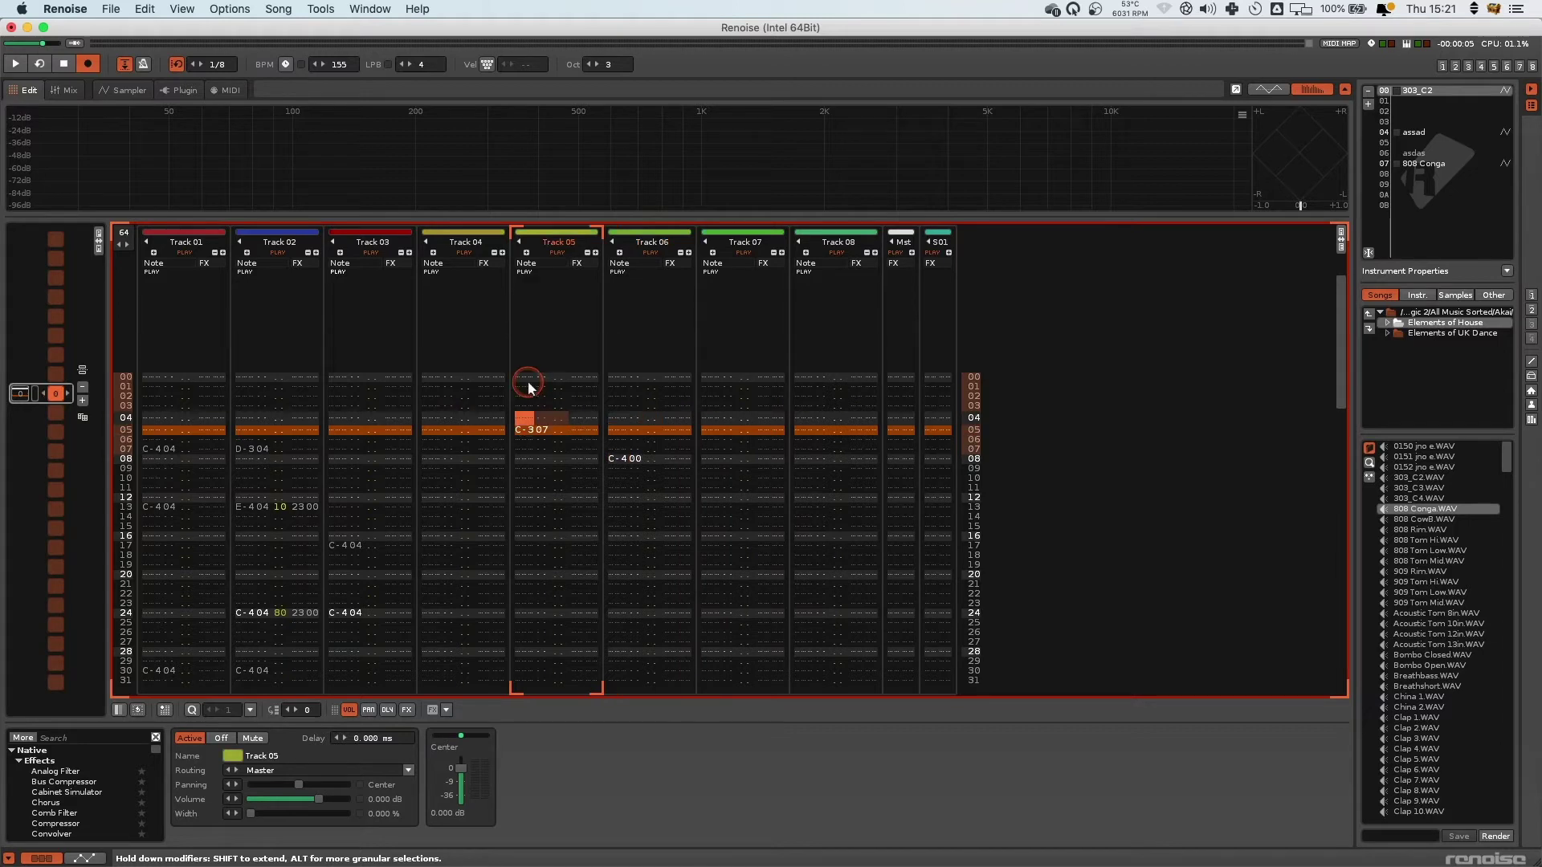
key("Down")
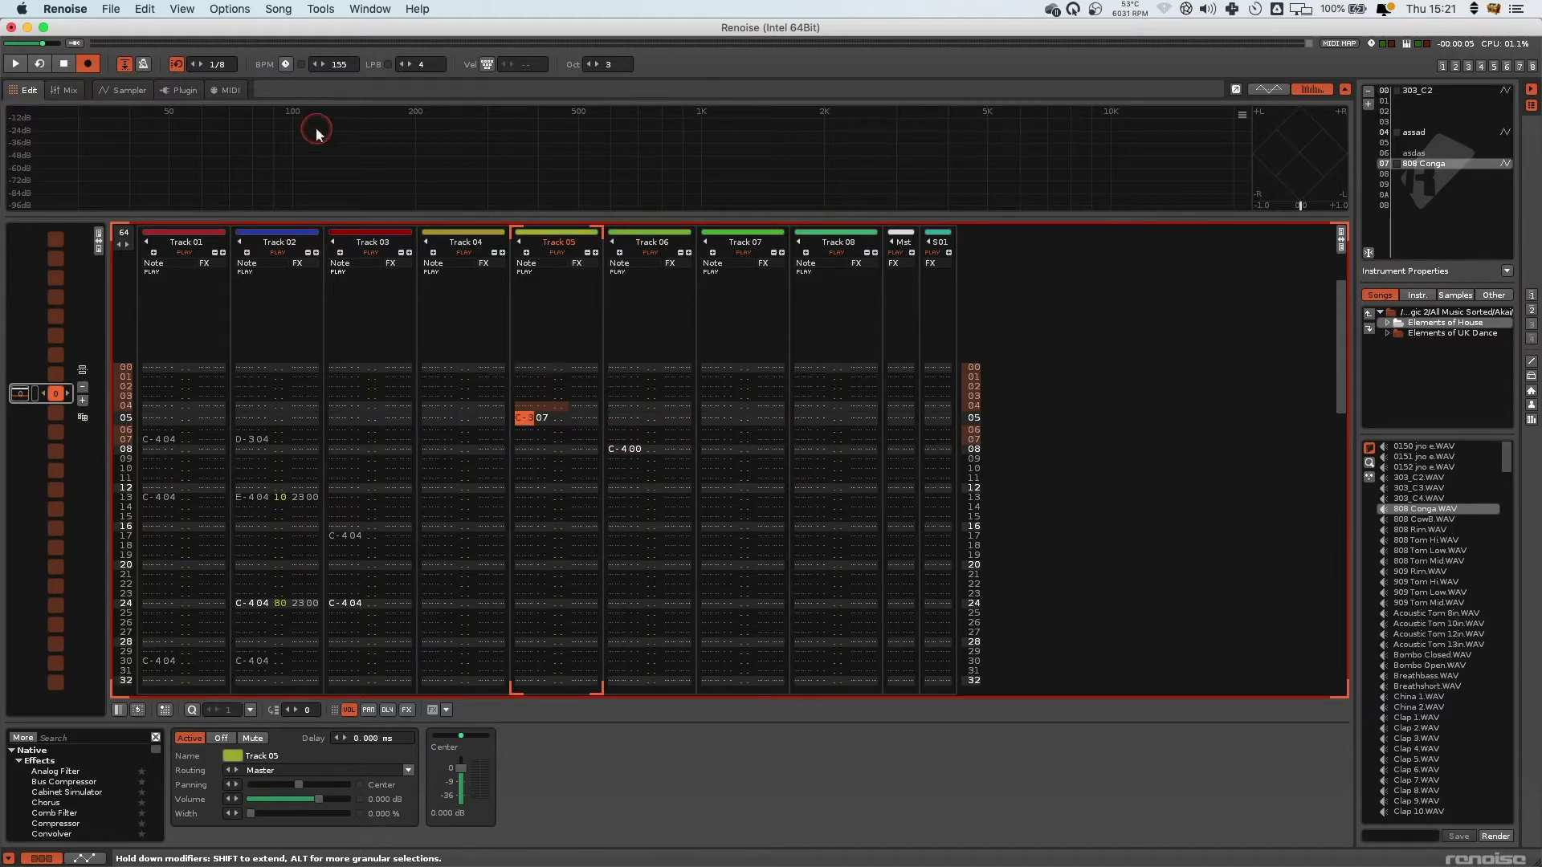
left_click(128, 97)
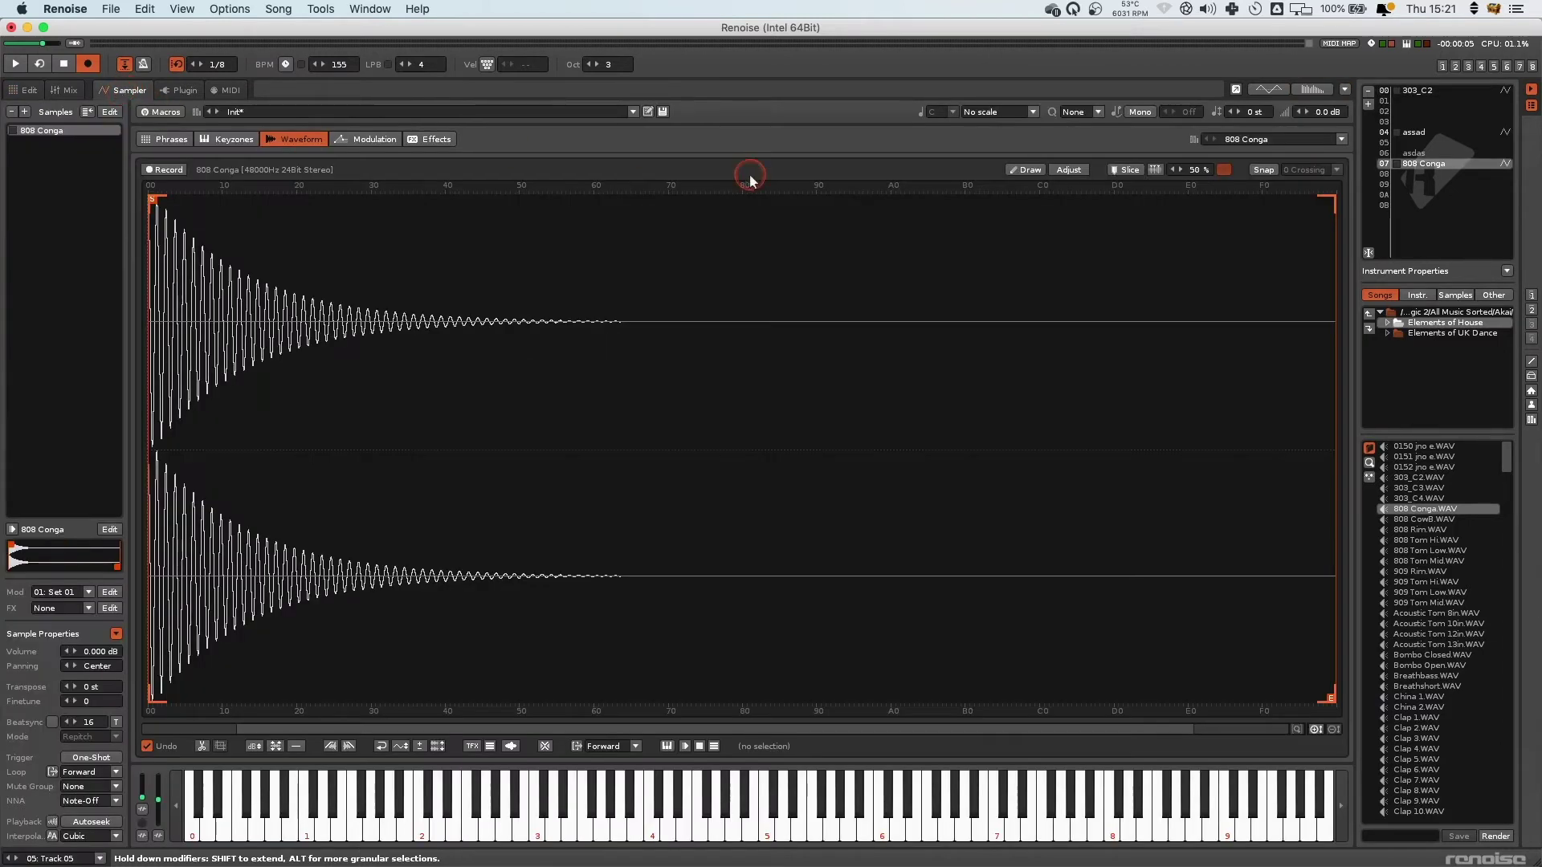
- Go back to the pattern editor and select the C-4 note on line 08 of Track 06
left_click(24, 89)
left_click(968, 264)
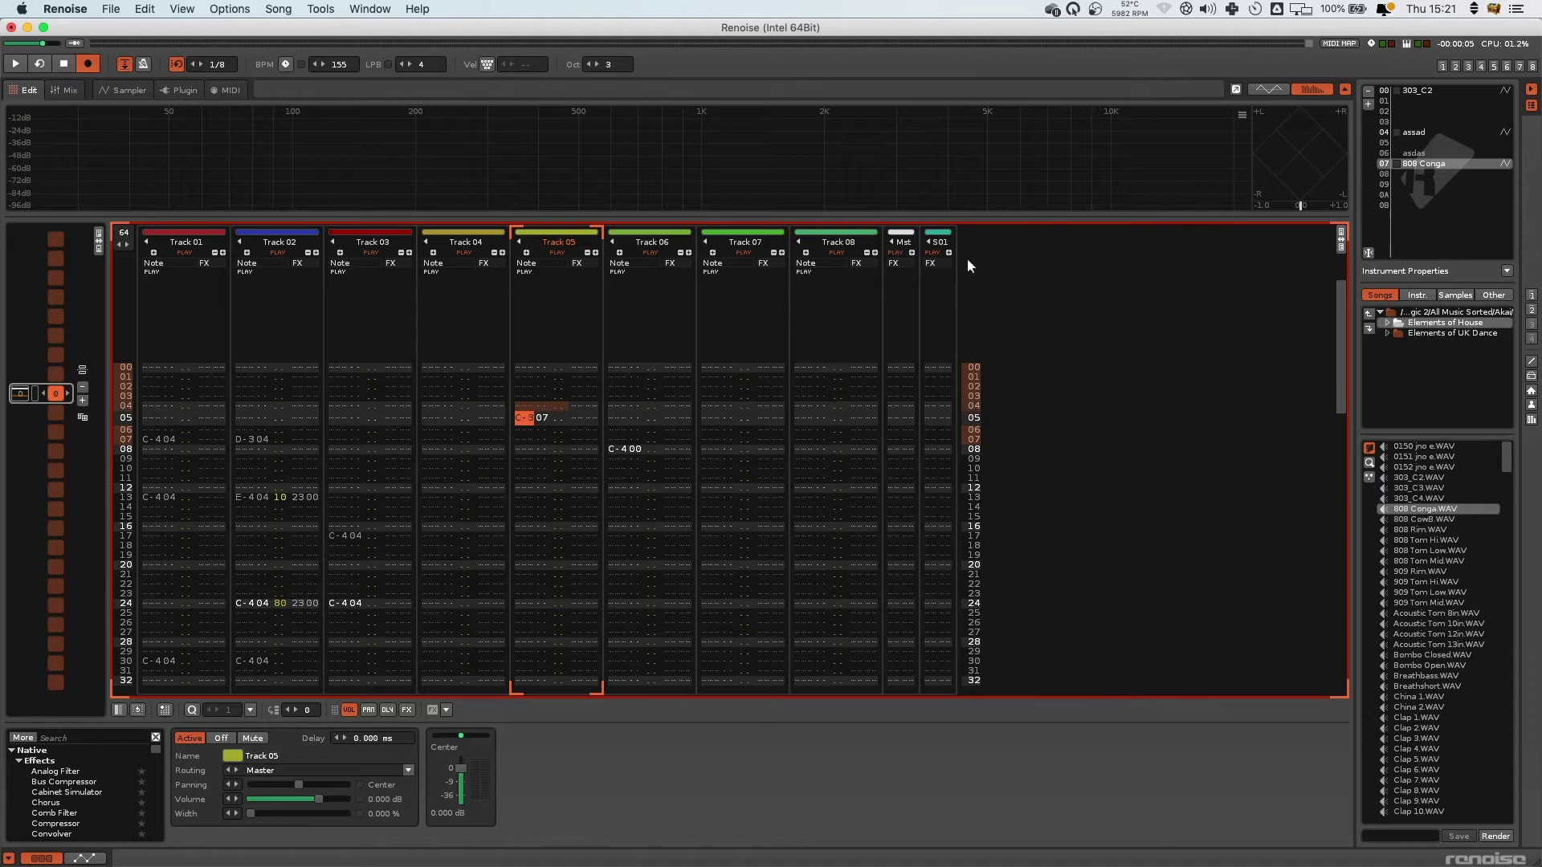
left_click(677, 408)
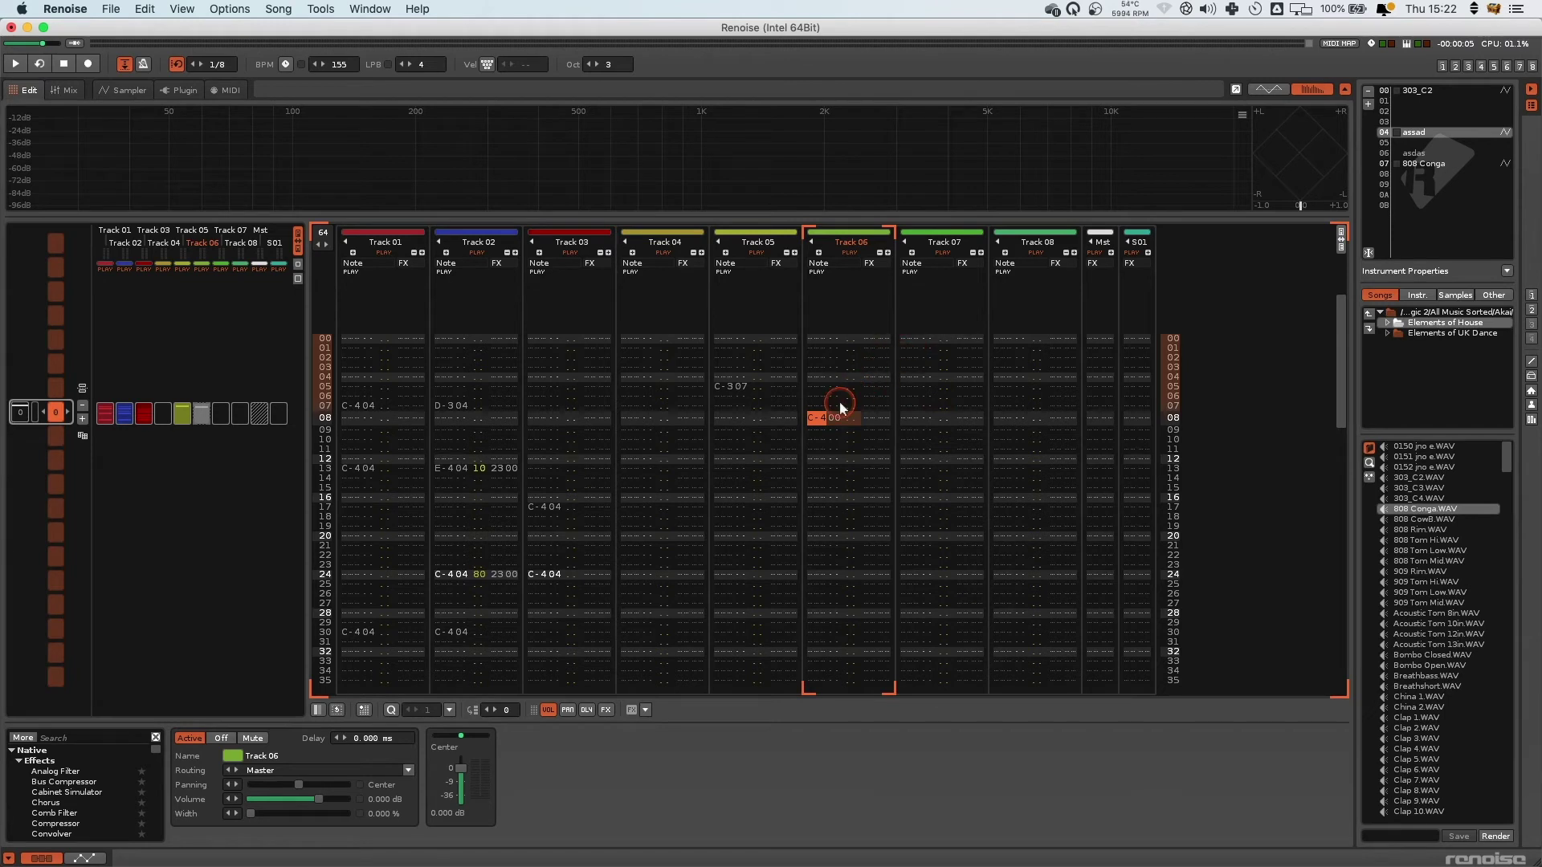
- Examine the list of installed tools, including SuperNudge, in the Tool Browser and close it
mouse_move(534, 176)
left_click(319, 8)
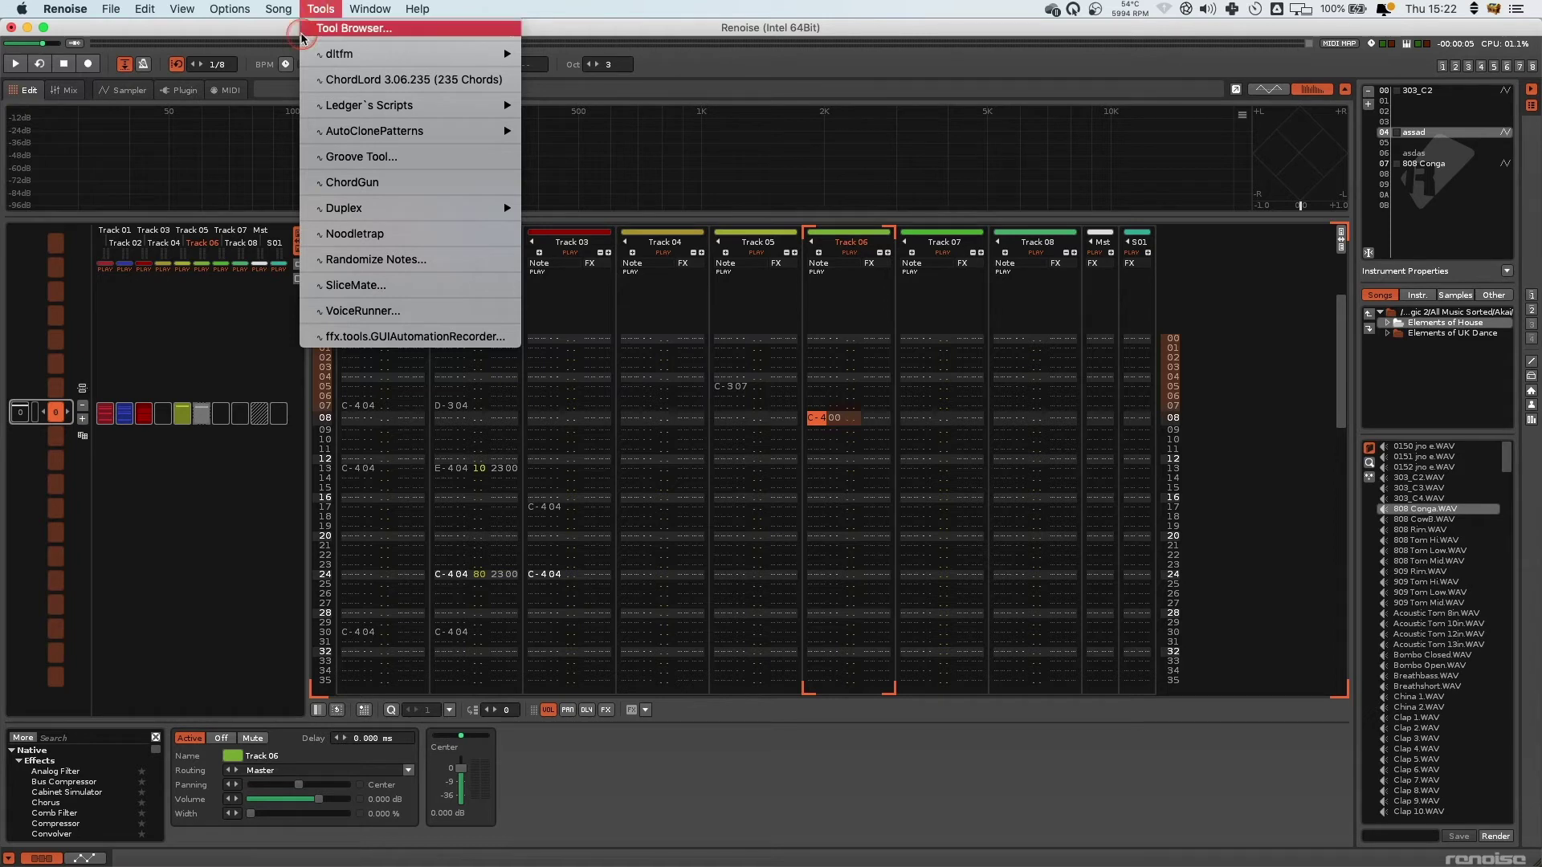
left_click(353, 28)
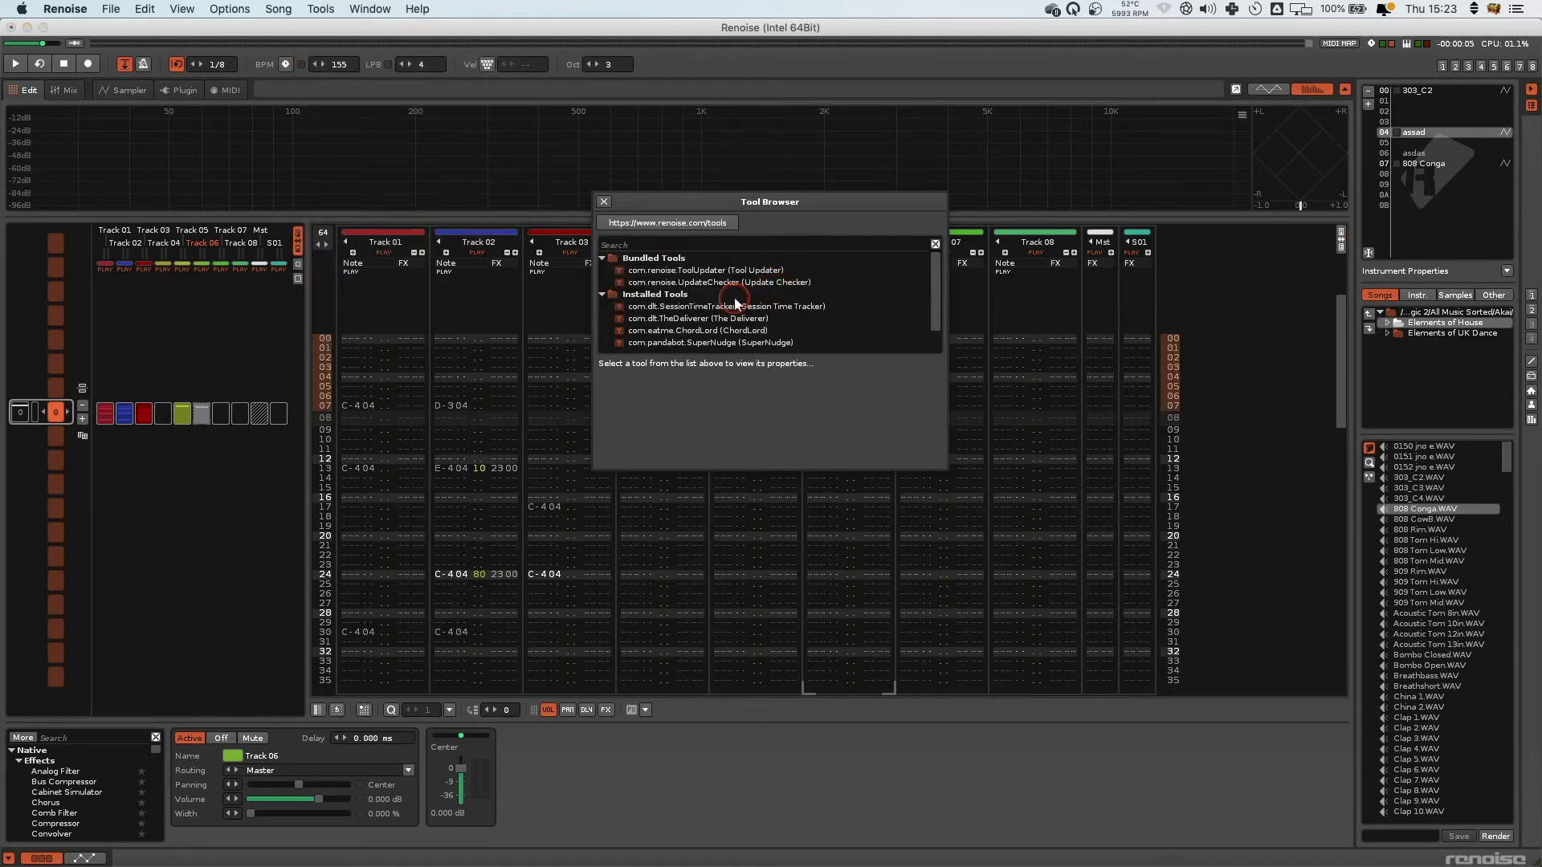
scroll(691, 313, "down", 2)
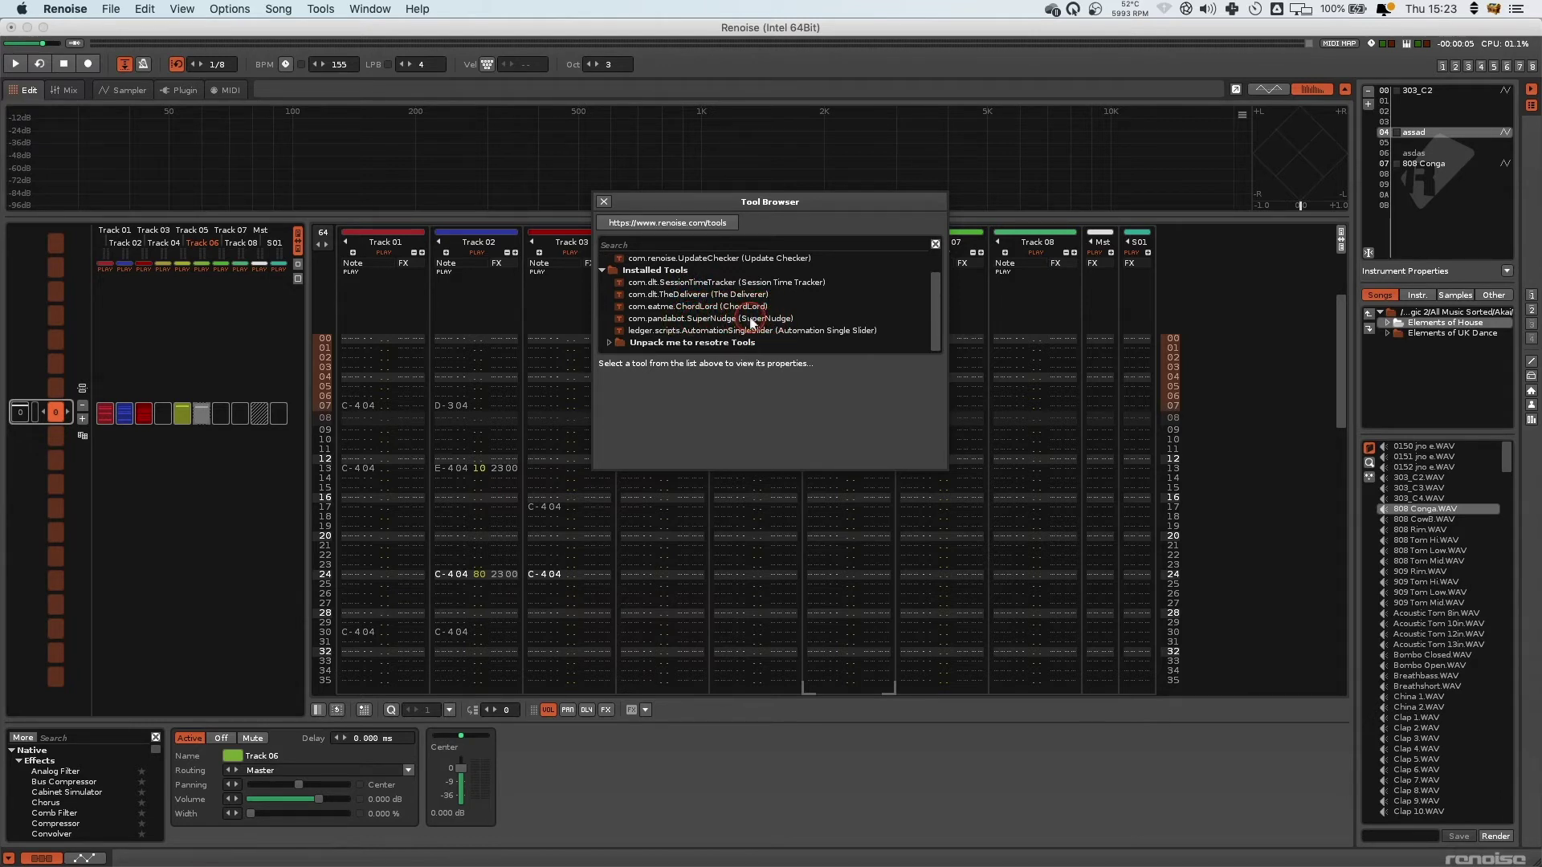
left_click(604, 202)
- Nudge the C-4 note on line 08 of Track 06 down to line 16 with a delay value of 46
left_click(816, 417)
left_click(830, 421)
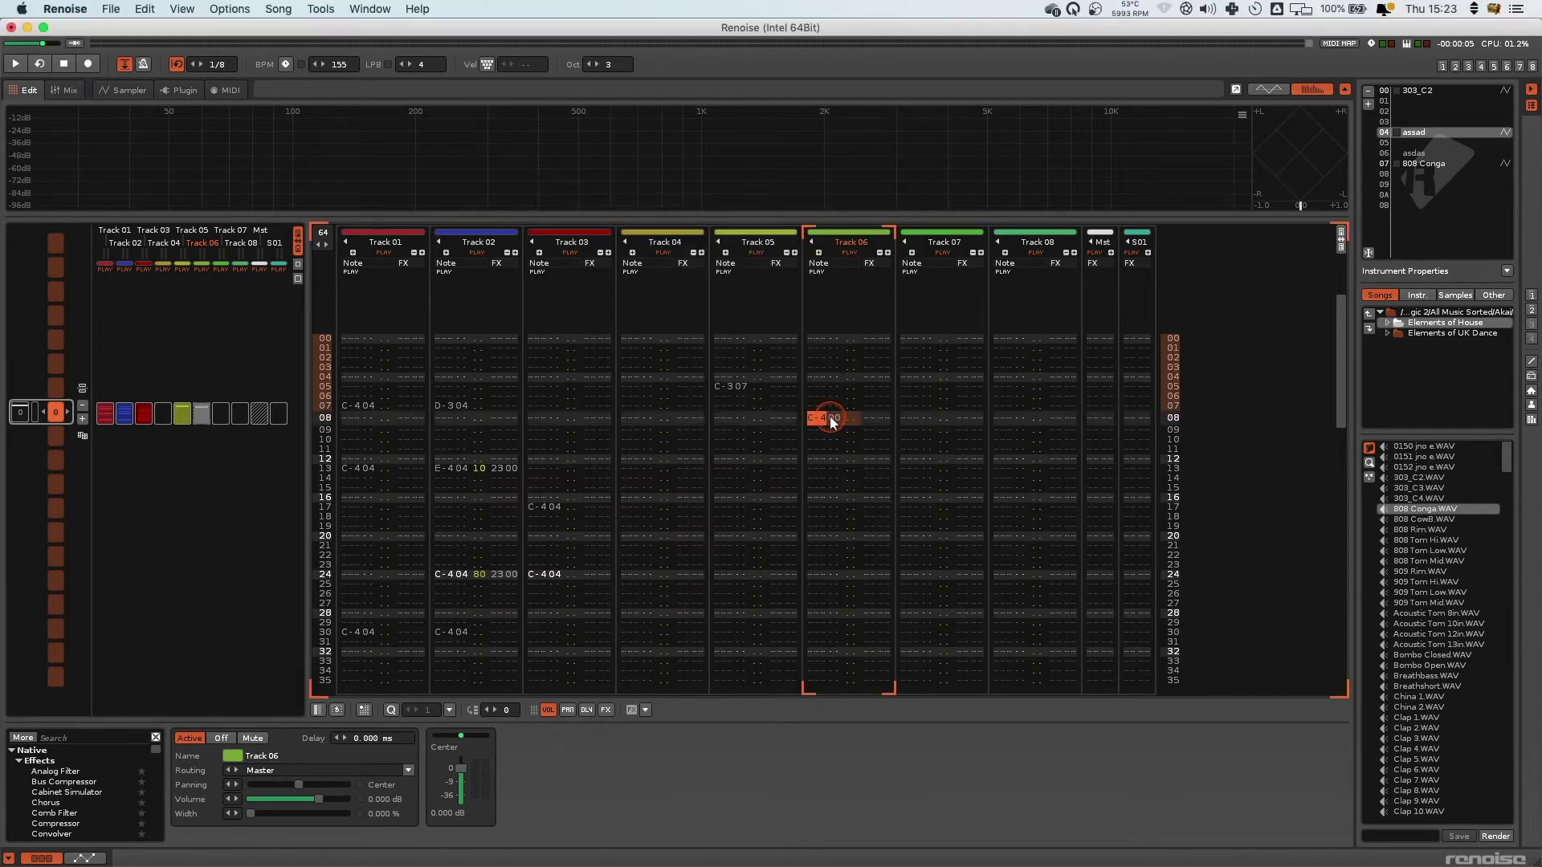
left_click_drag(830, 420, 832, 421)
left_click_drag(830, 420, 830, 421)
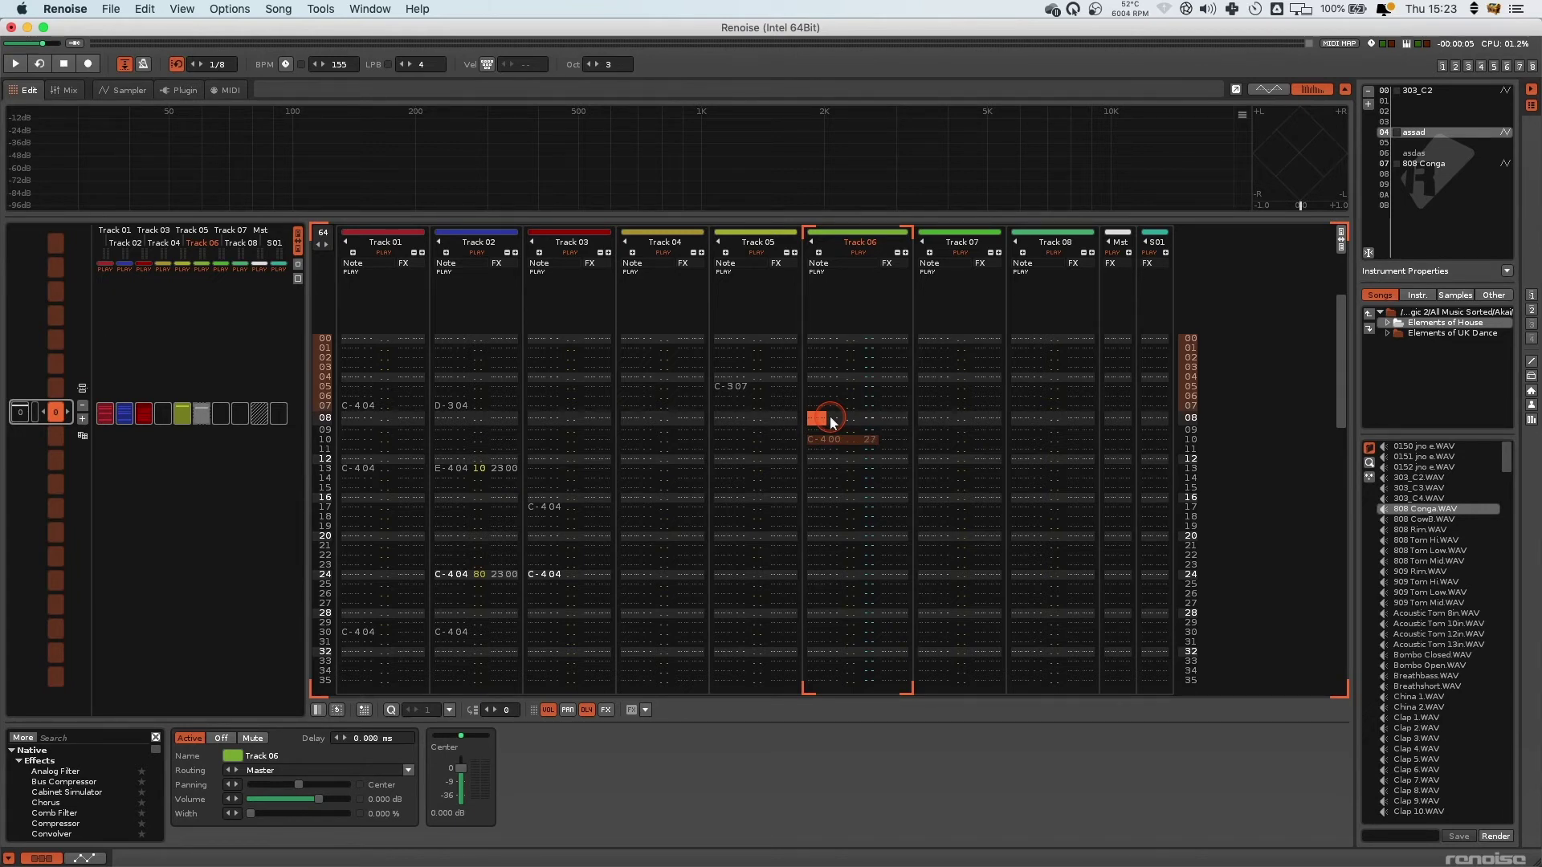
left_click_drag(830, 420, 830, 420)
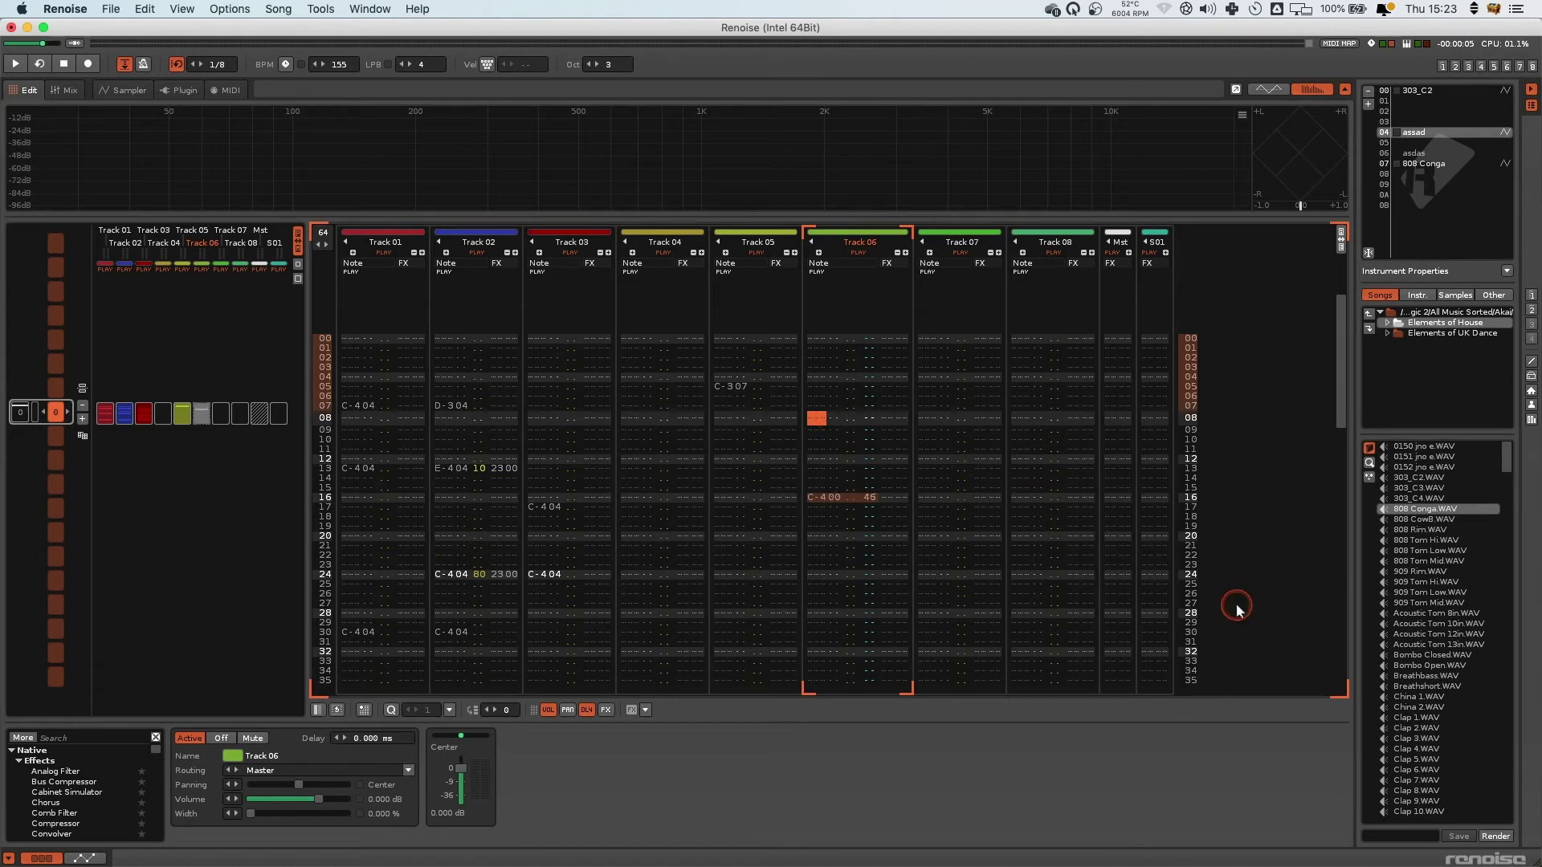
left_click(891, 498)
scroll(887, 471, "down", 1)
scroll(887, 473, "down", 7)
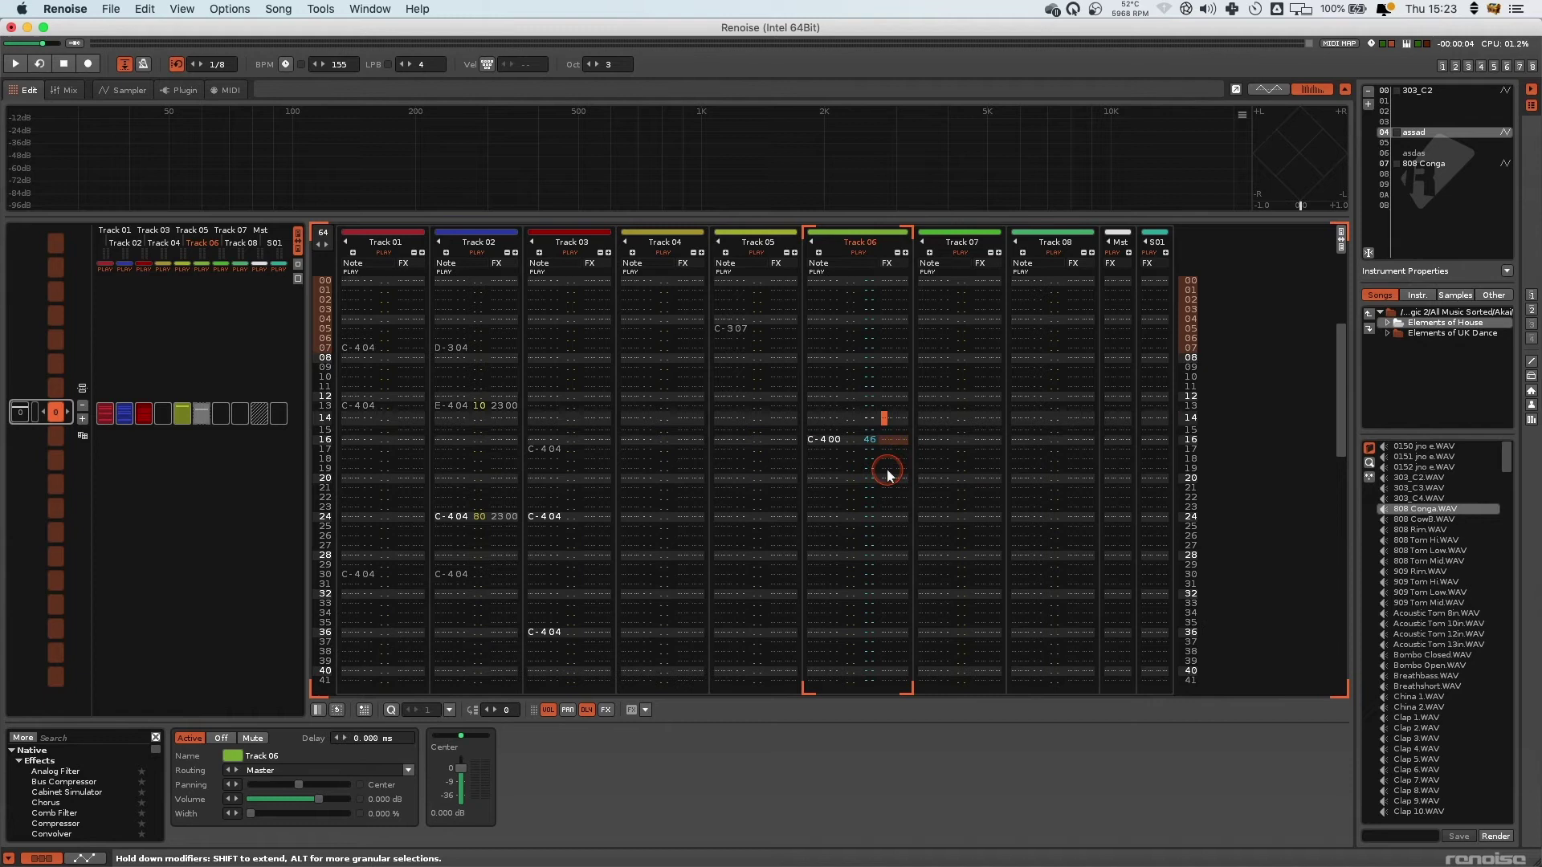
- Enable edit mode and set the delay value of the C-4 note on line 16 of Track 06 to 66
key("Left")
key("Left")
key("Return")
key("Down")
key("Up")
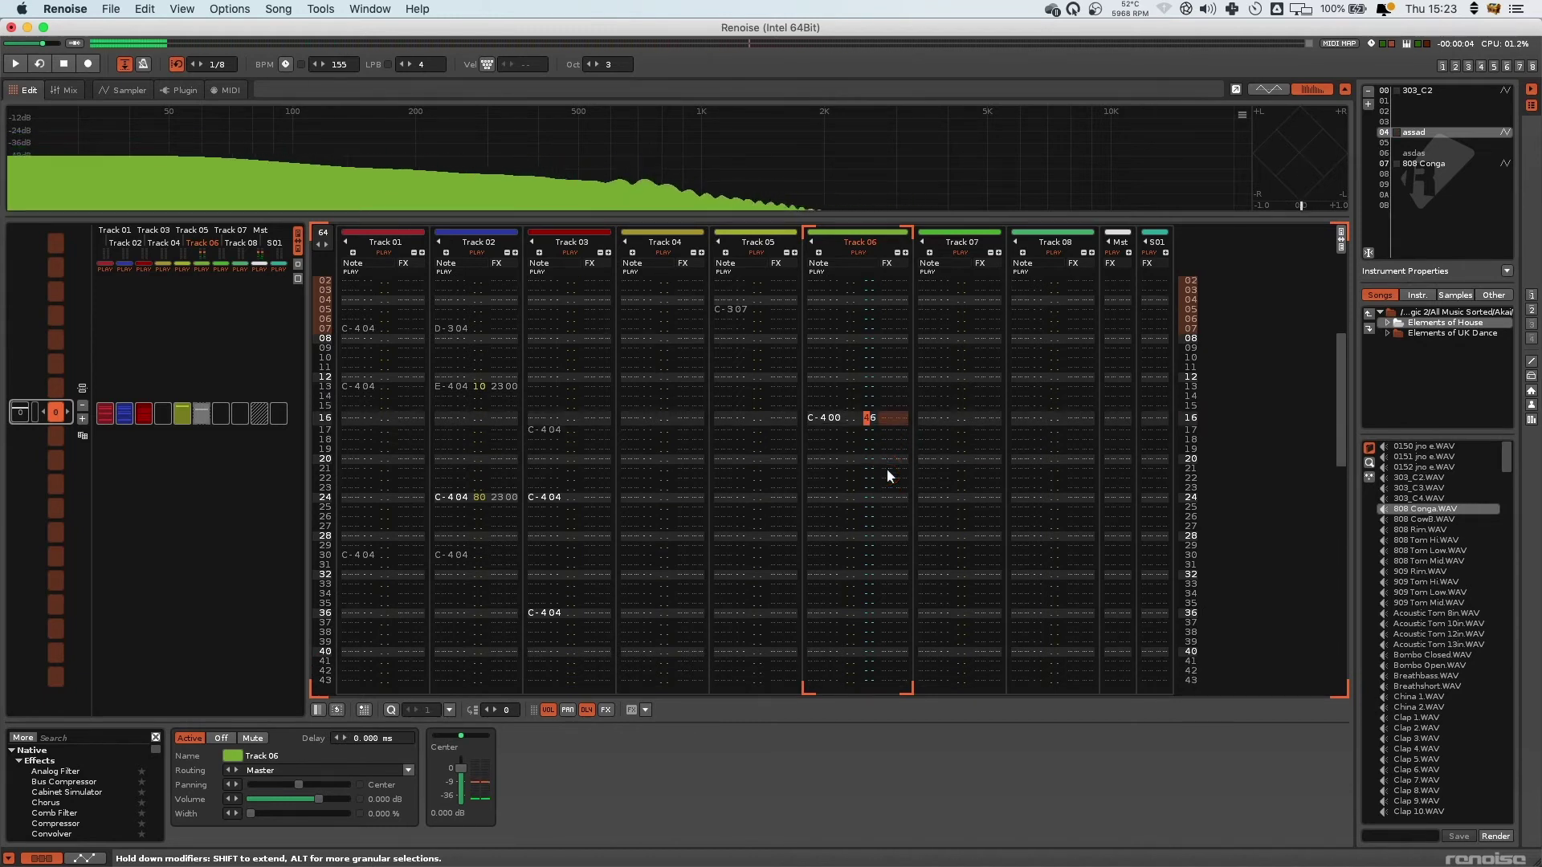
key("Escape")
type("6")
key("Down")
type("6")
key("Up")
key("Down")
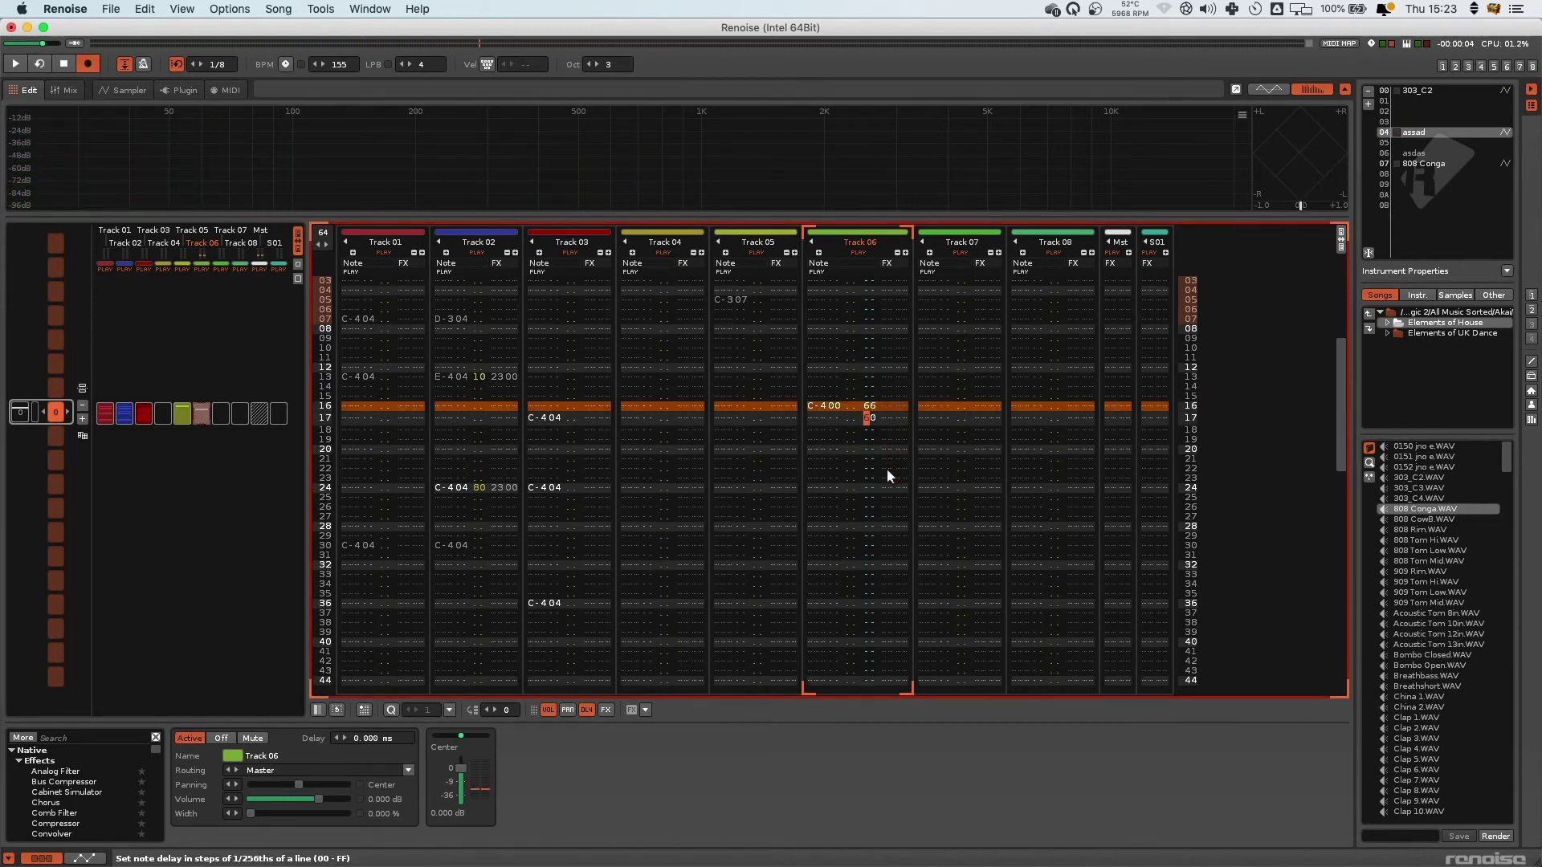
- Clear the stray delay value on line 17 of Track 06 and set the line 16 note's delay to 70
key("Delete")
key("Up")
type("7")
key("Right")
type("5")
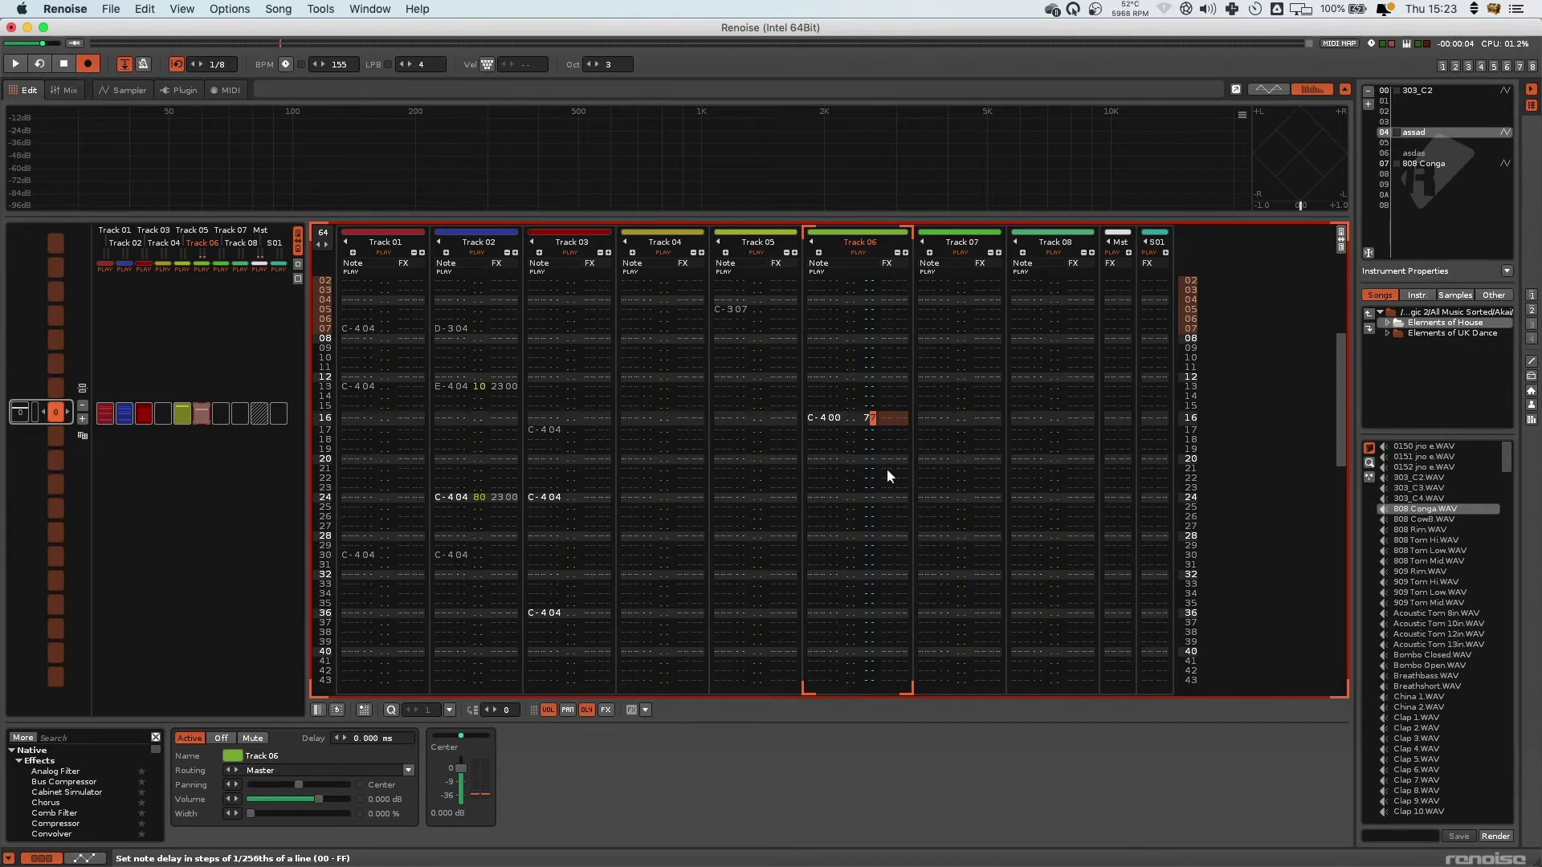
type("9a")
type("6a")
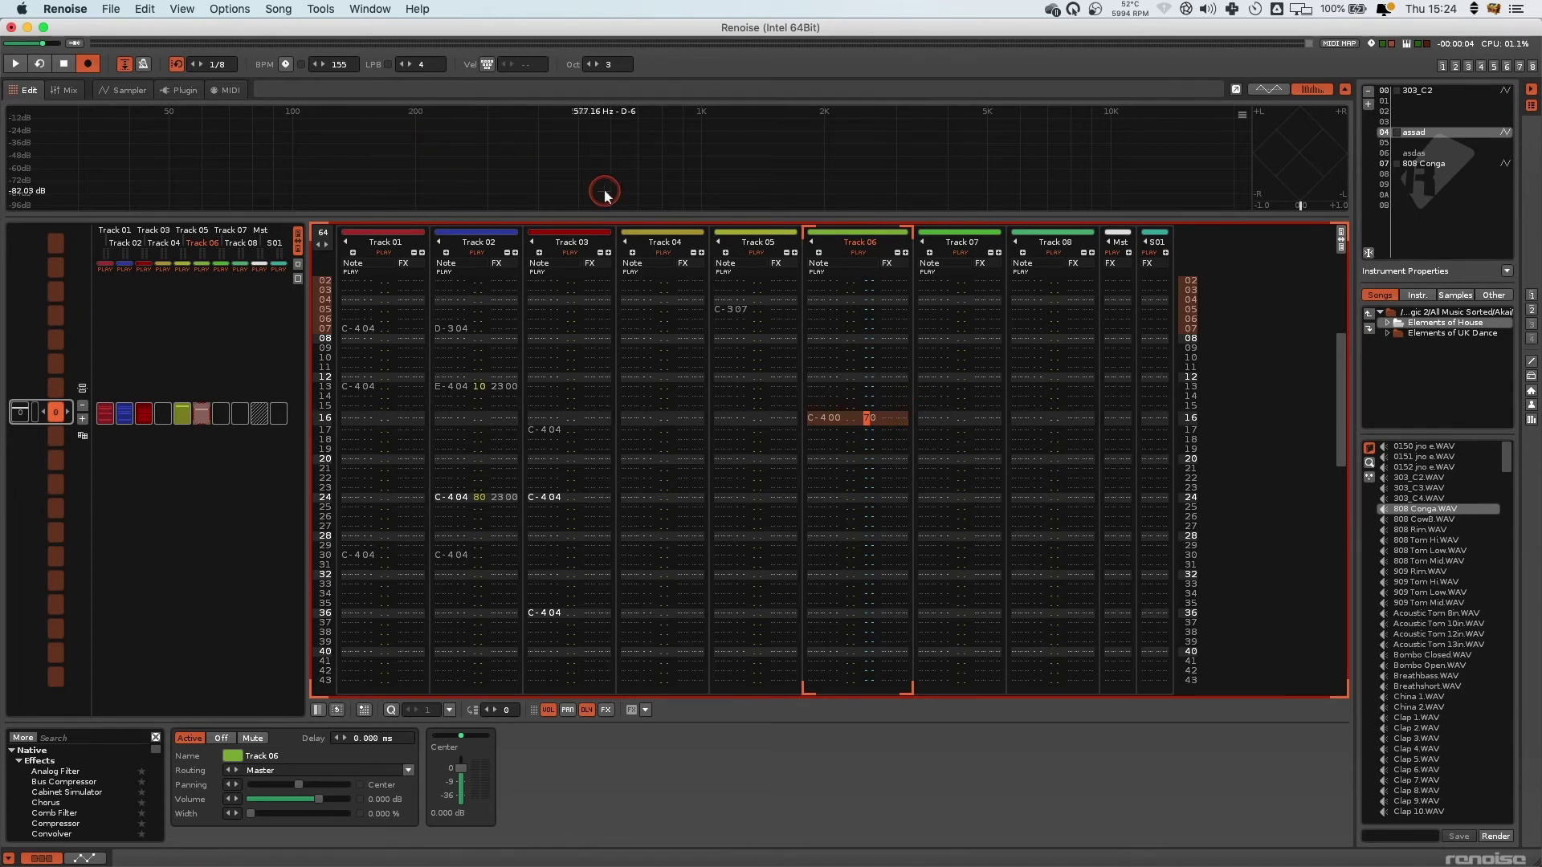
- Search the keyboard shortcut preferences for "nudge" to examine the assignments of the Pattern Editor nudge tools
key("super+comma")
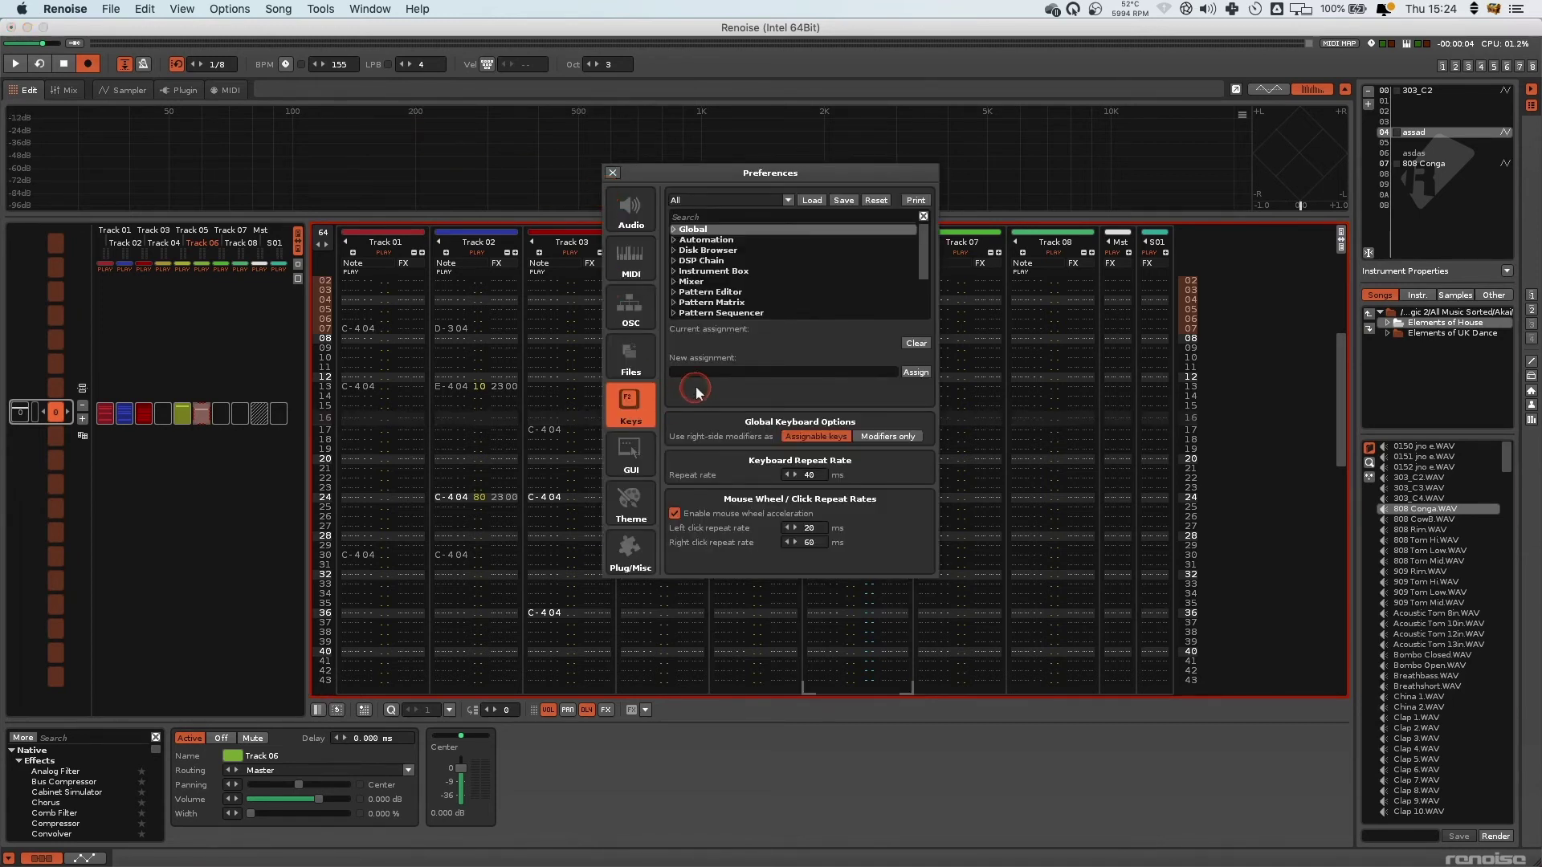
left_click(699, 215)
type("su")
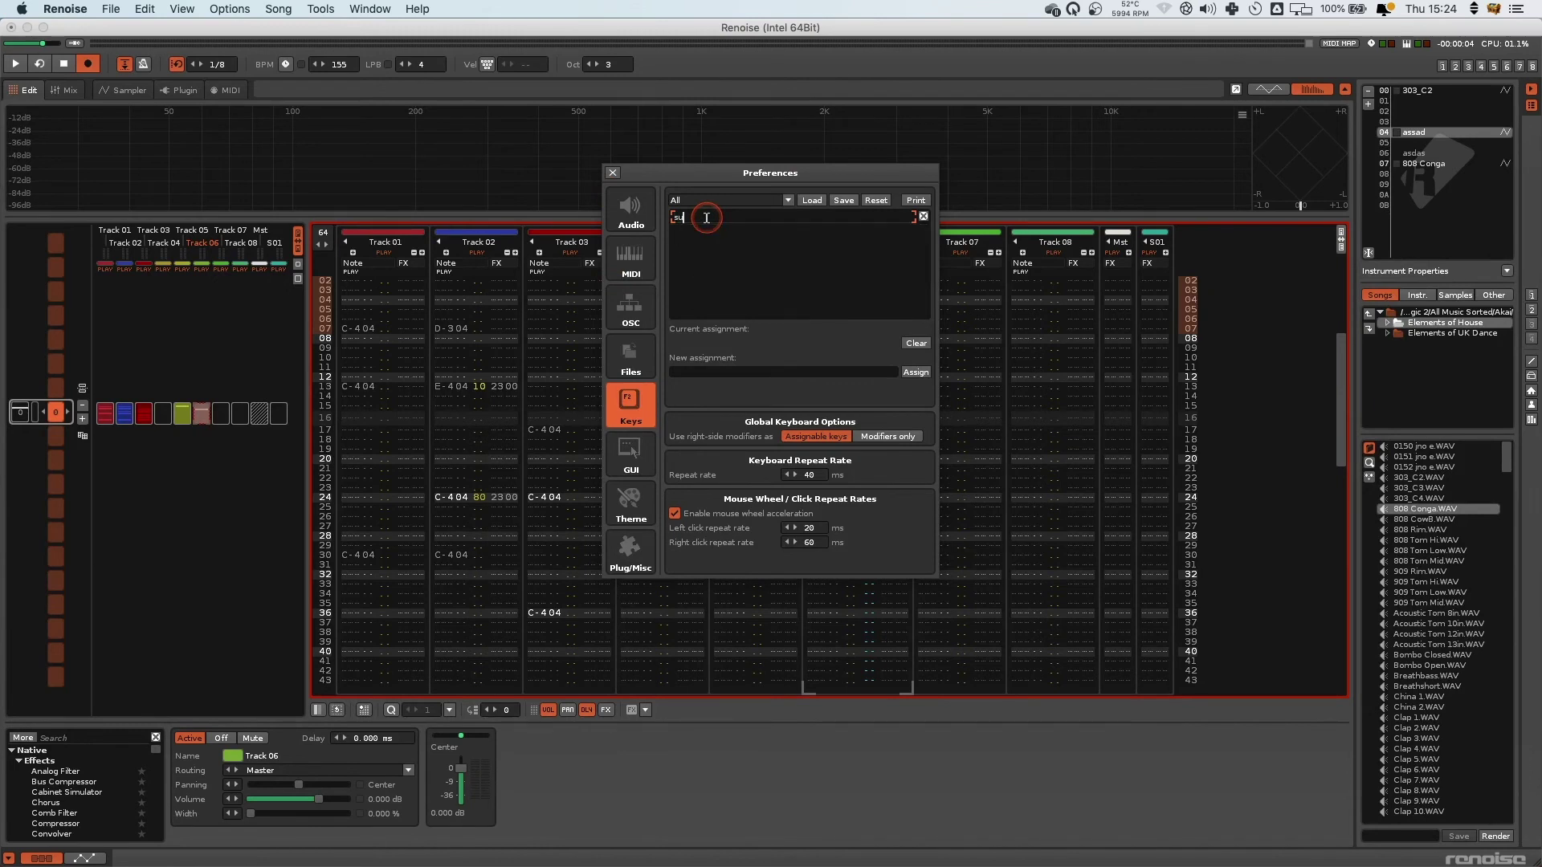
key("BackSpace")
key("BackSpace")
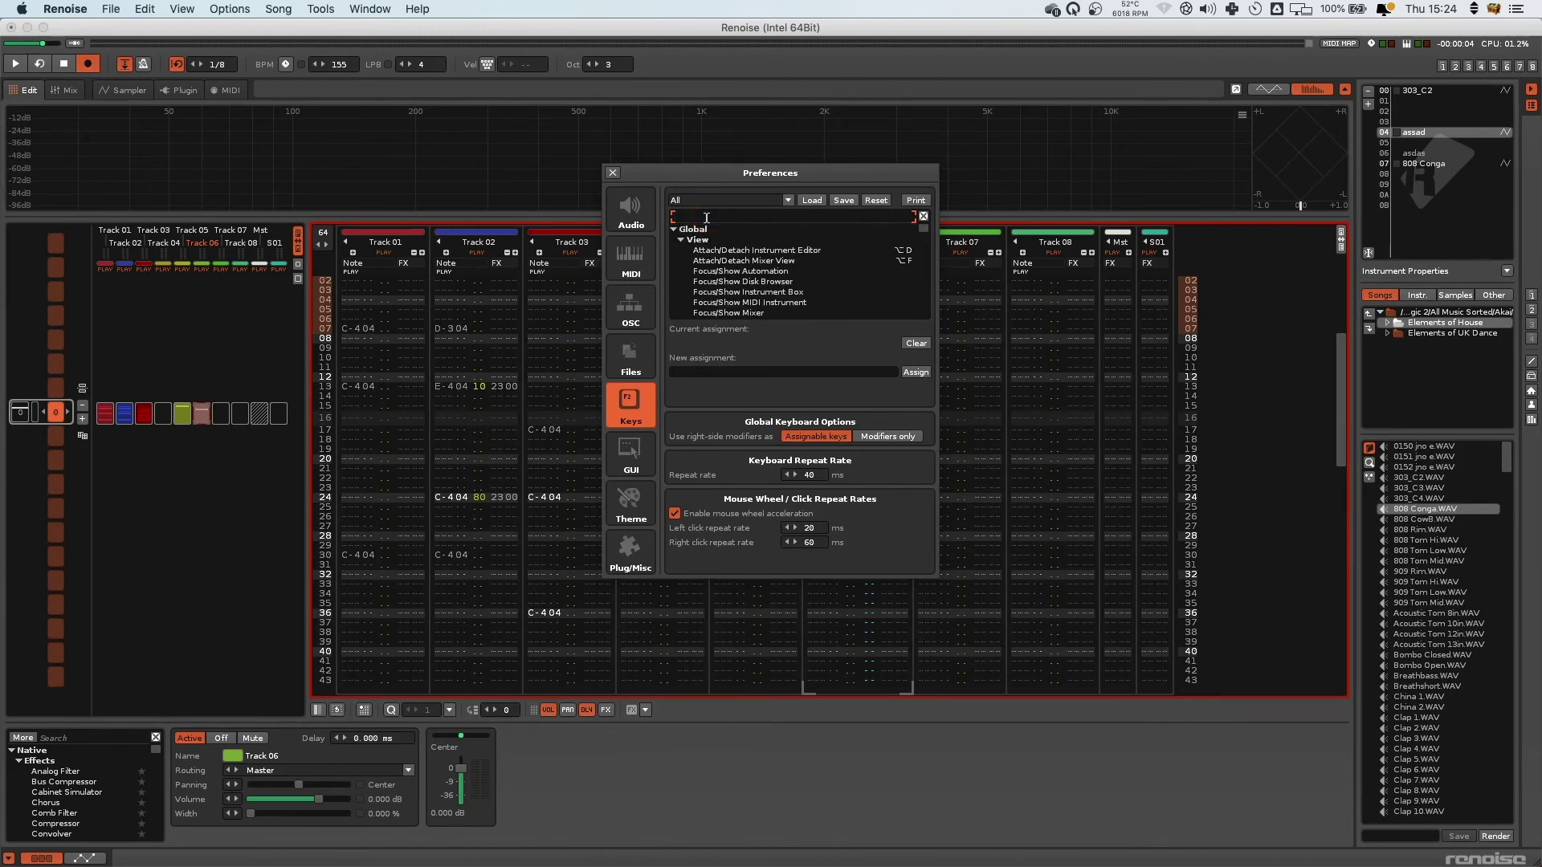
type("nudge")
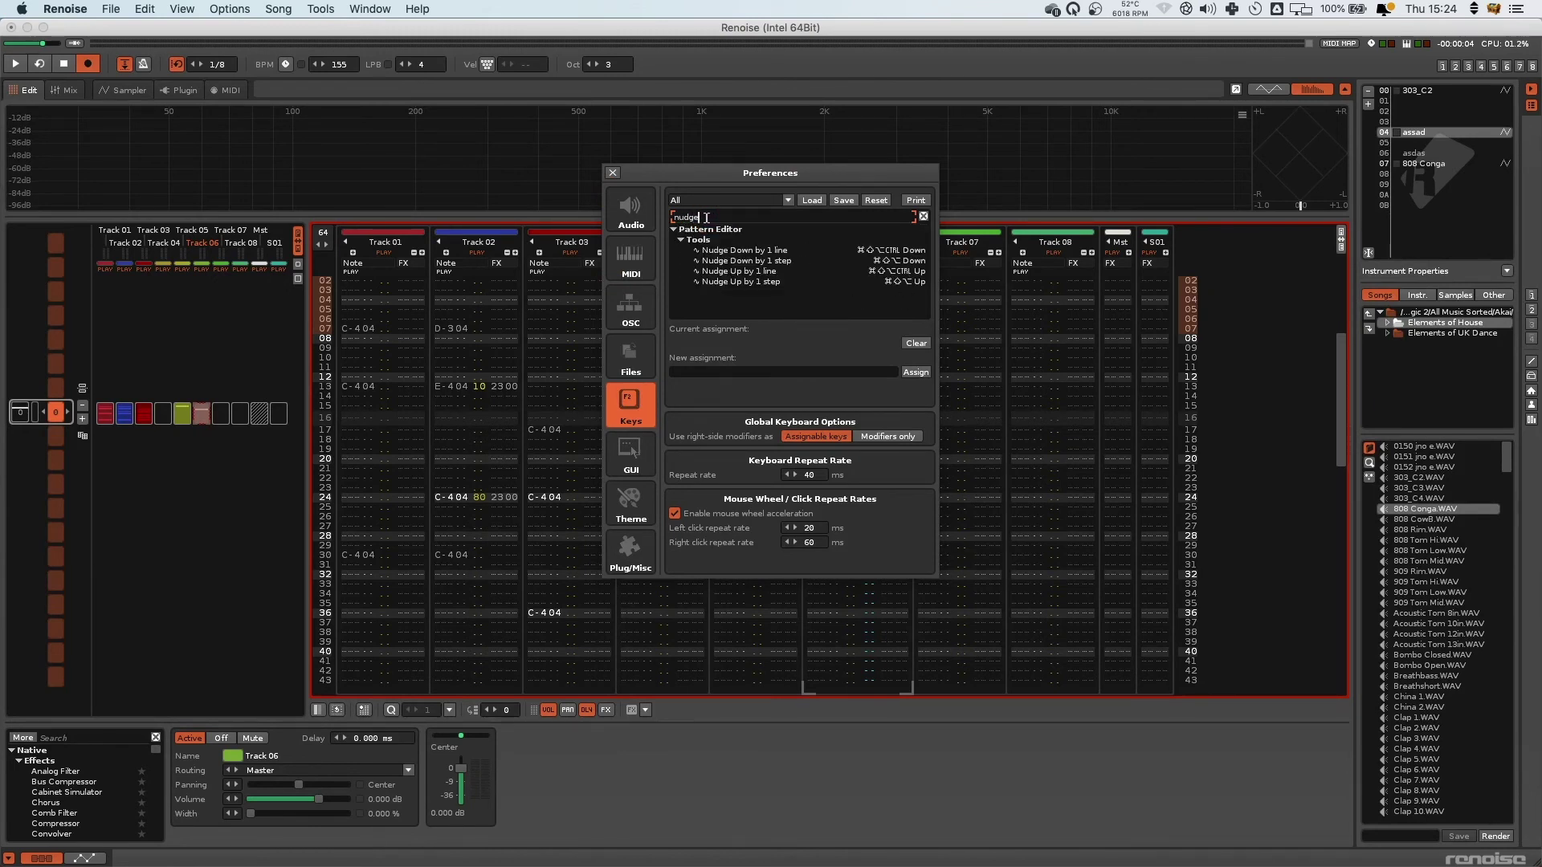
left_click(795, 242)
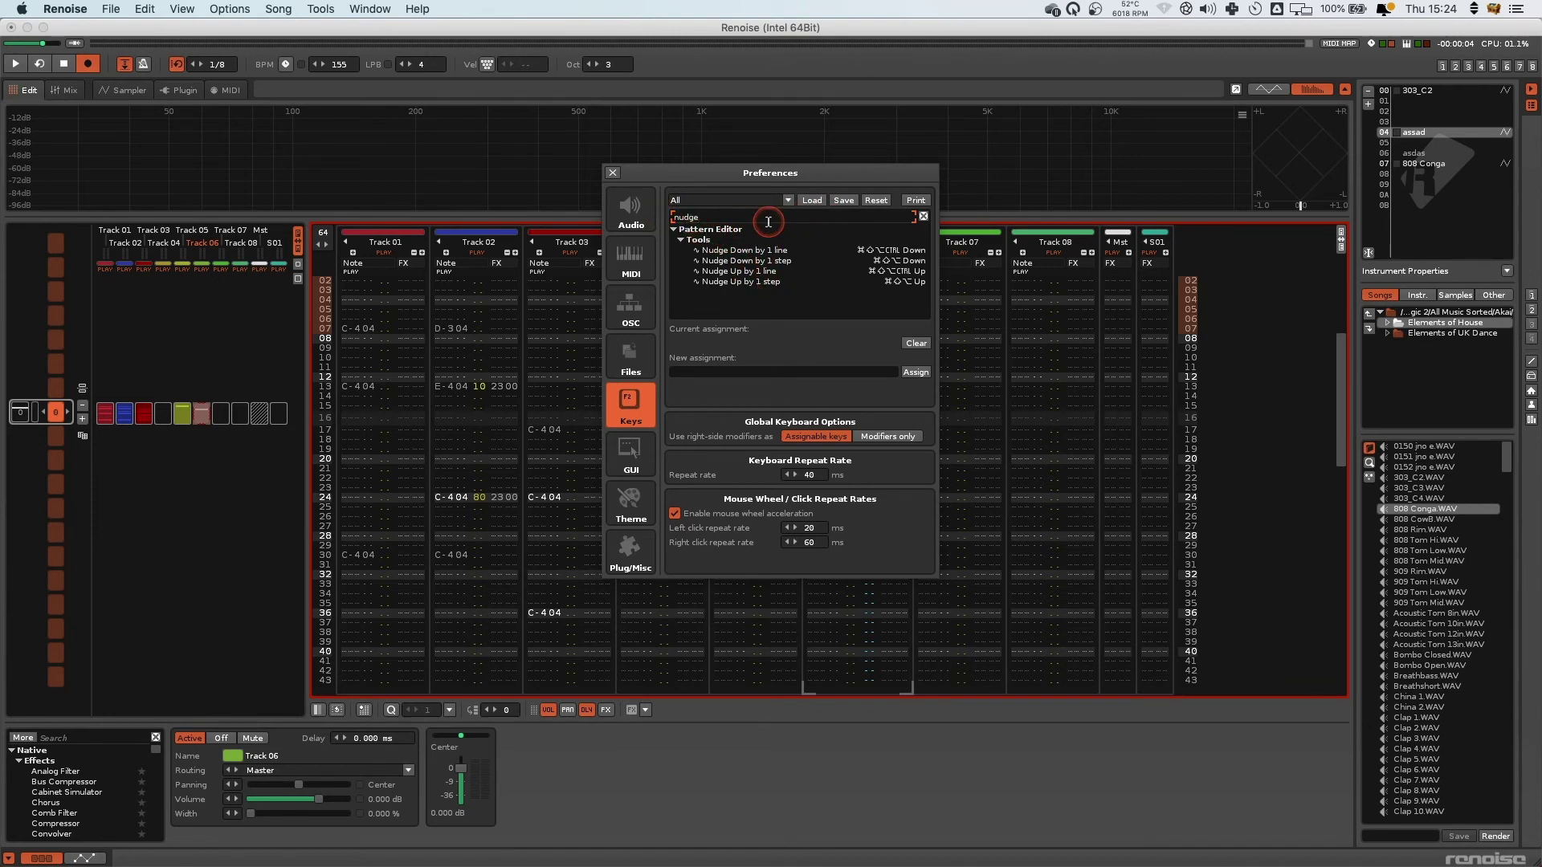